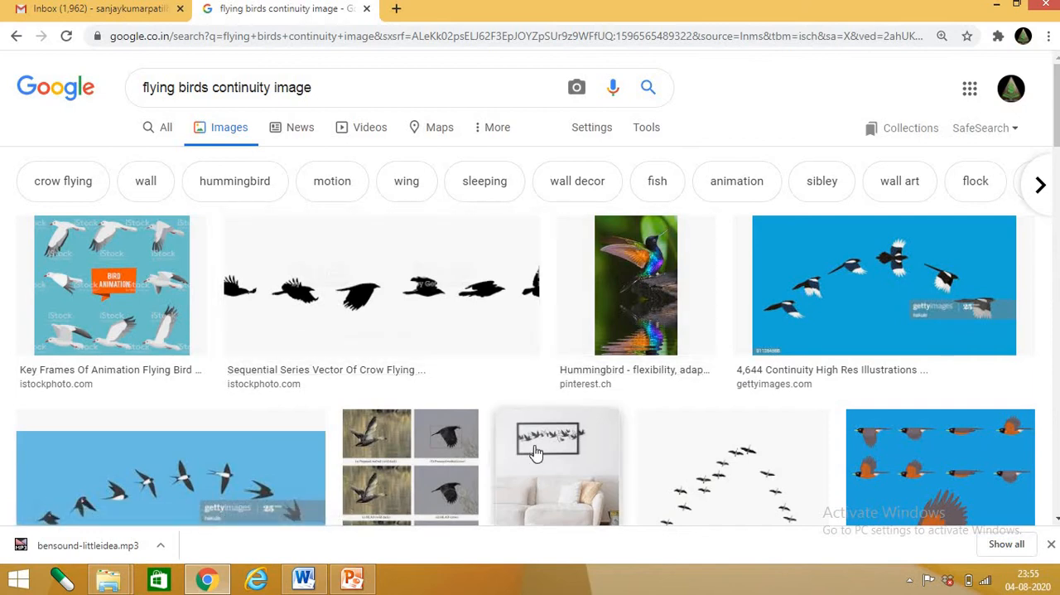
# Preview the American Robin flying cartoon image with eight wing positions from the image results and start saving it to disk
pyautogui.scroll(-1, 539, 443)
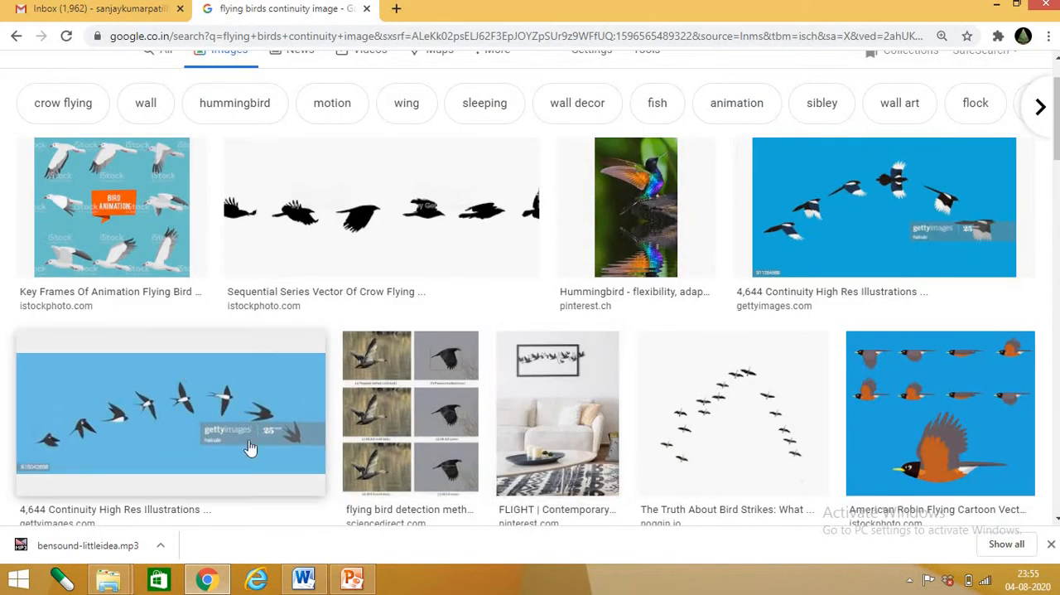
pyautogui.click(904, 403)
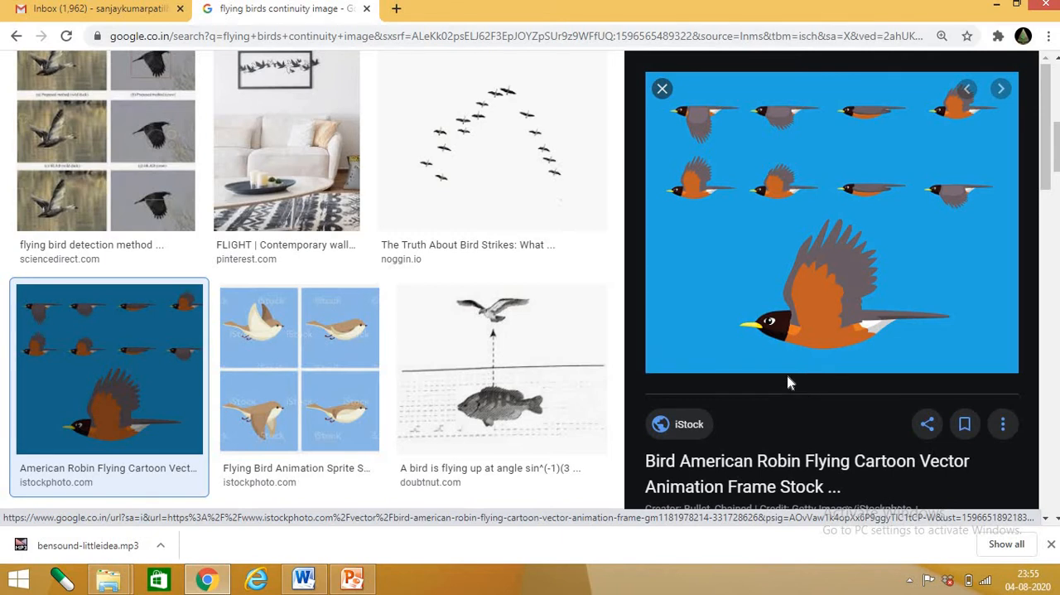
pyautogui.rightClick(702, 265)
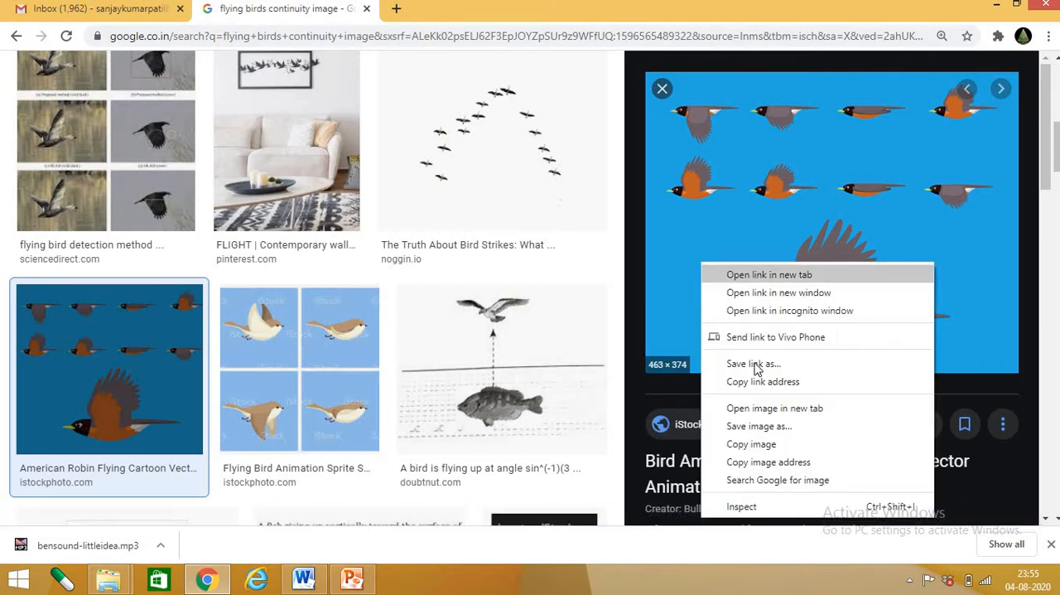
pyautogui.click(770, 428)
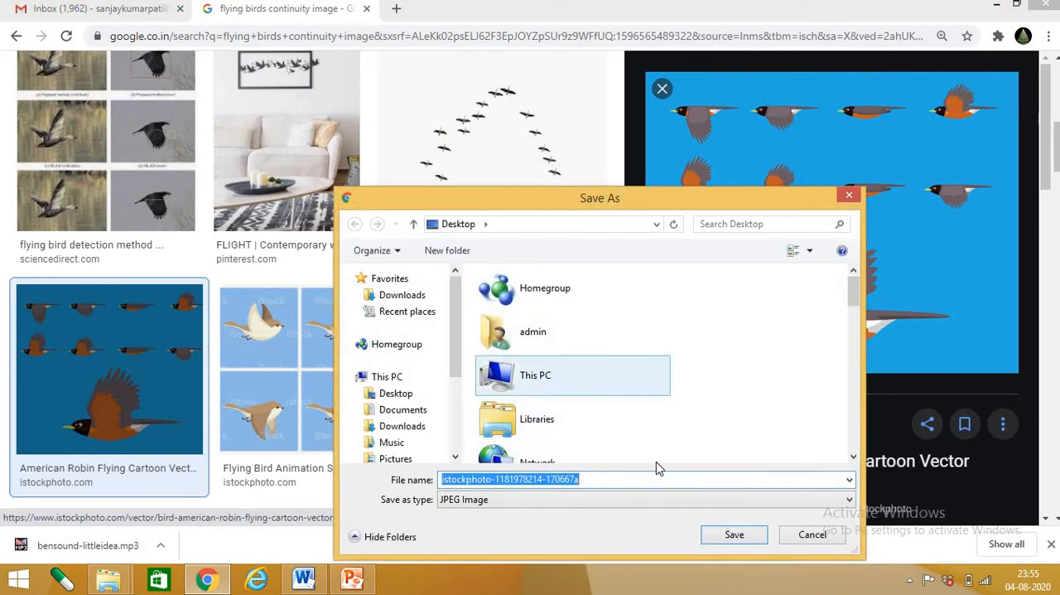
# Create a new folder named "gif 1" on the Desktop from within the save dialog
pyautogui.rightClick(688, 347)
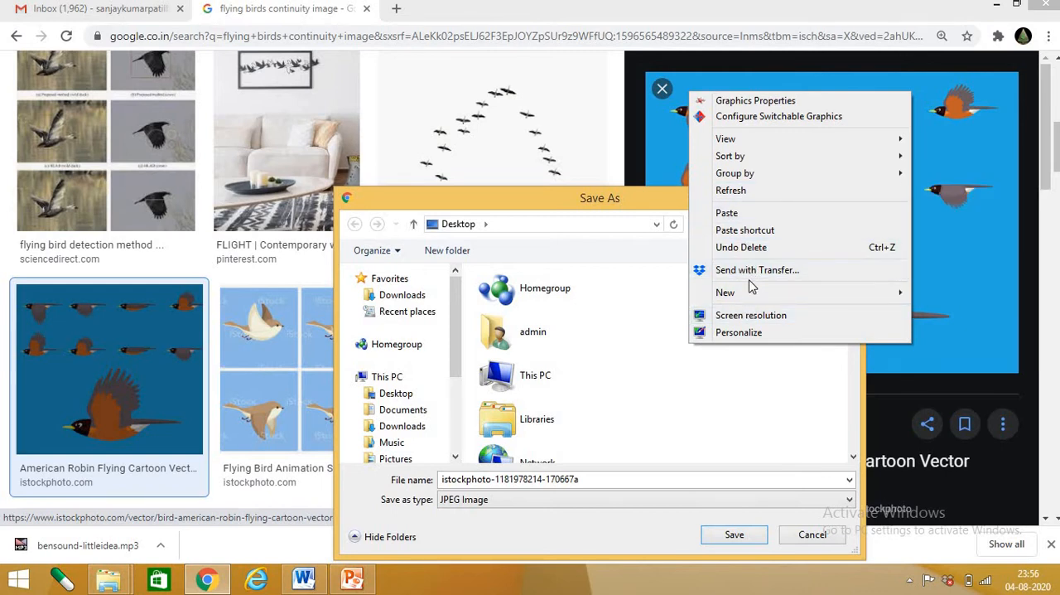
pyautogui.moveTo(771, 293)
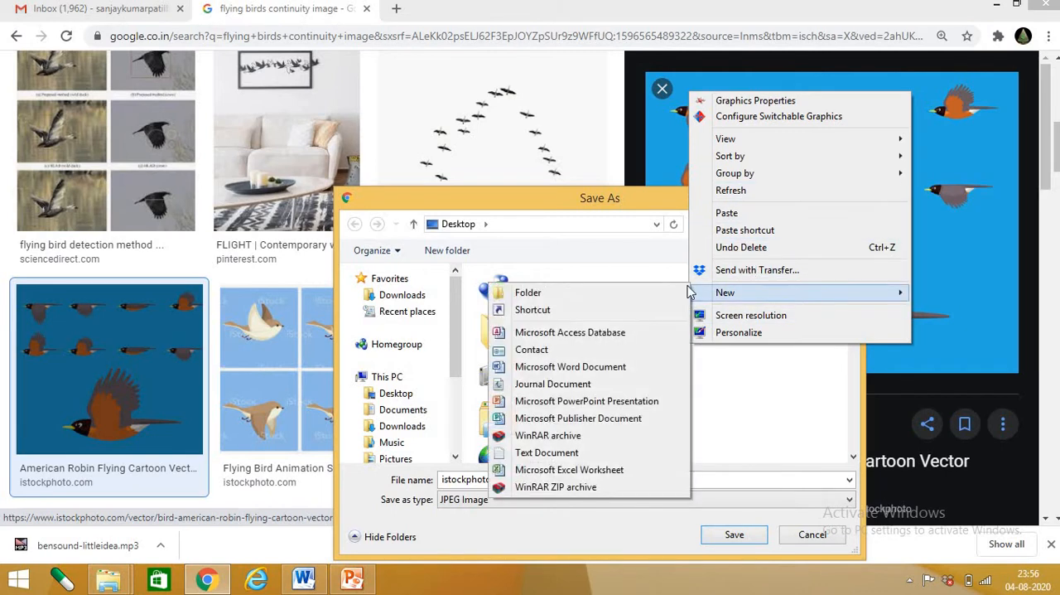
pyautogui.click(614, 303)
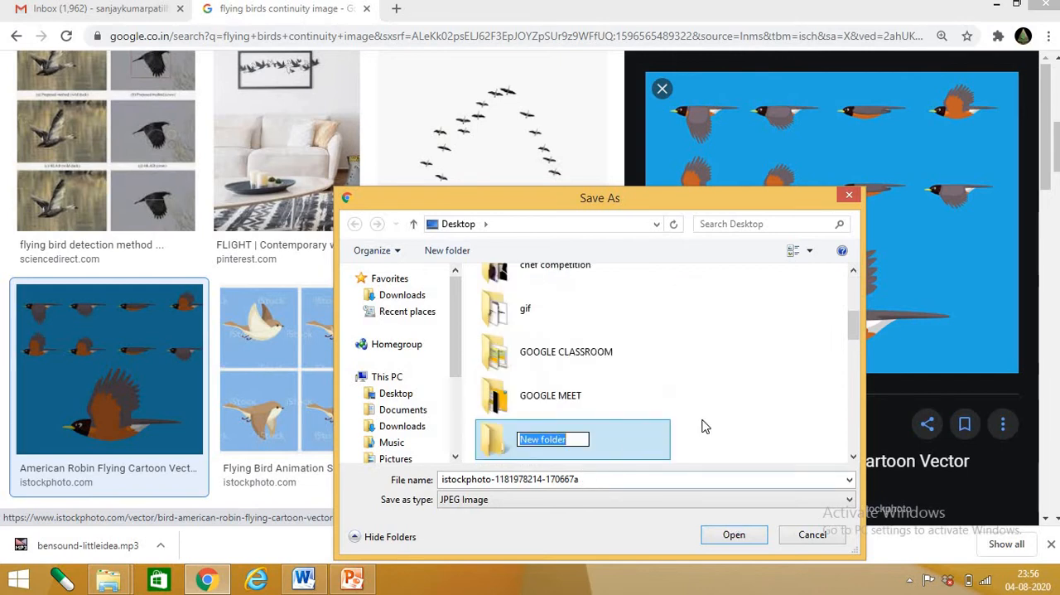
pyautogui.write('gif')
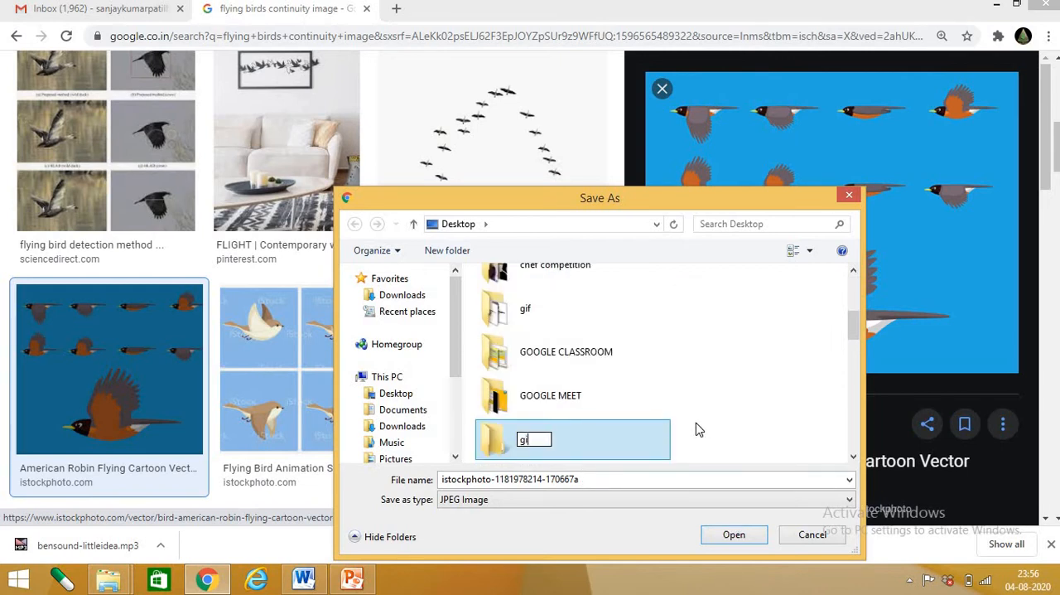
pyautogui.write(' 1')
pyautogui.click(662, 406)
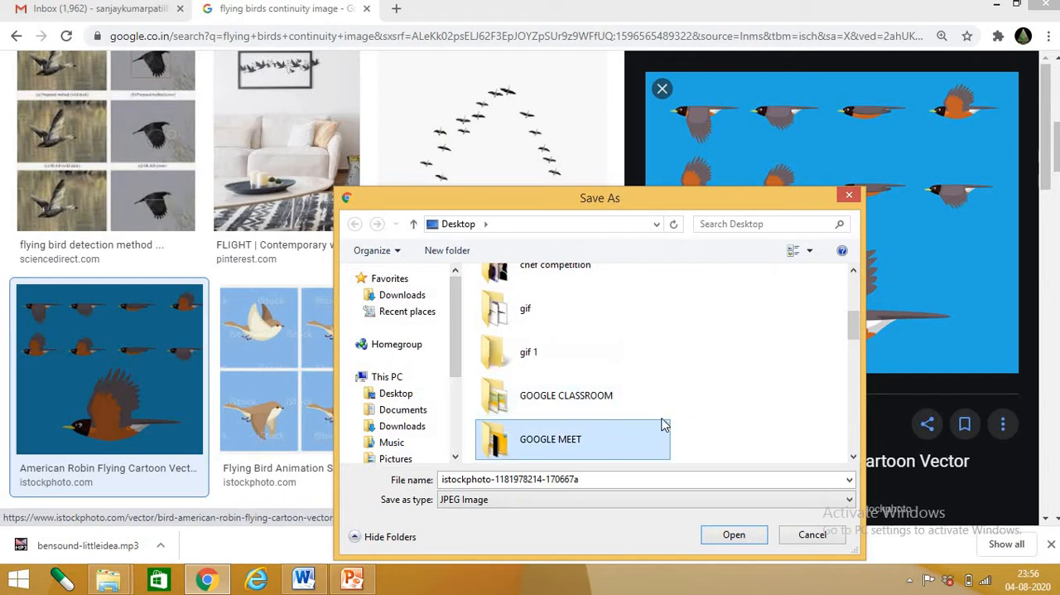
# Save the robin image as a JPEG named "birds image full" inside the gif 1 folder
pyautogui.doubleClick(589, 354)
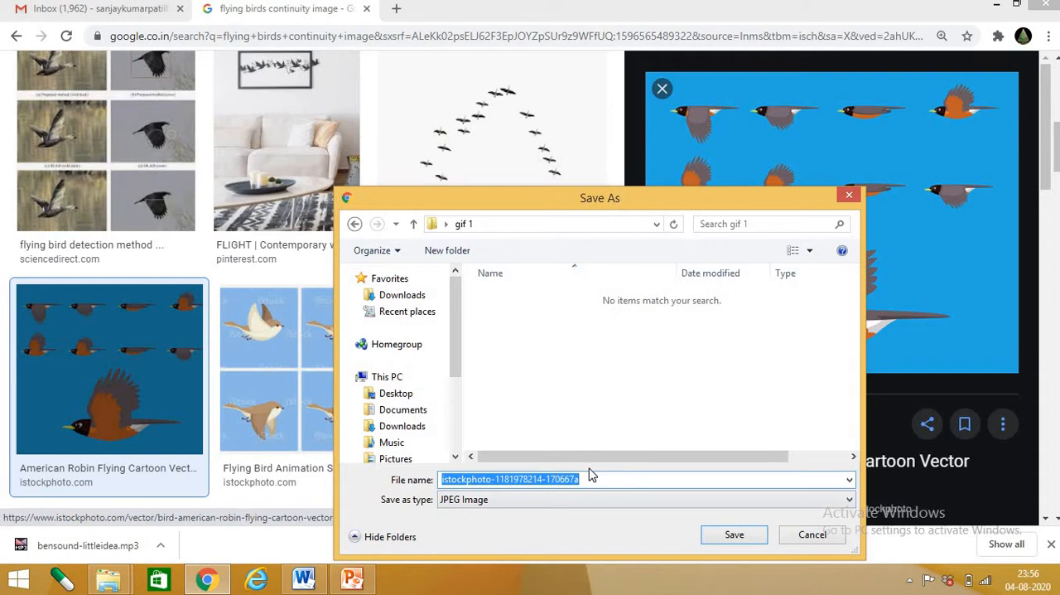
pyautogui.write('birds image full')
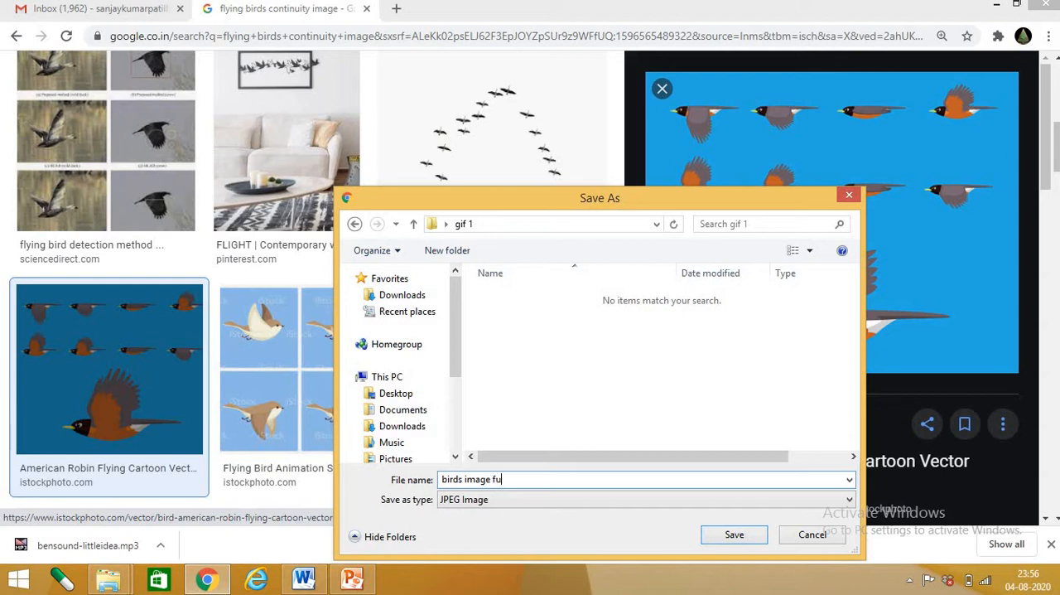
pyautogui.click(733, 535)
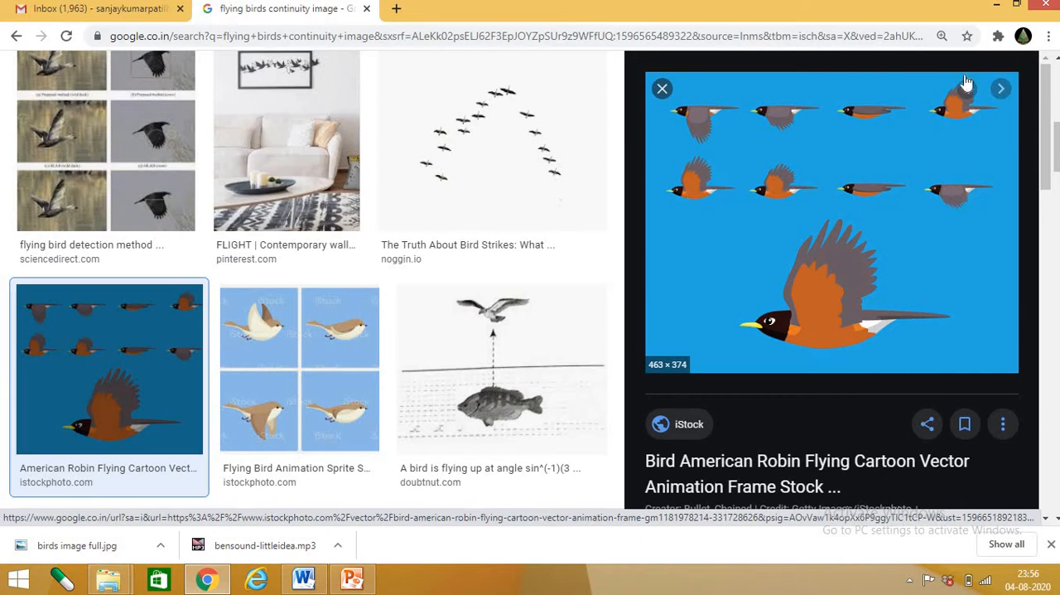
# Switch to the desktop and open "birds image full" from the gif 1 folder in a maximized Windows Photo Viewer
pyautogui.click(996, 8)
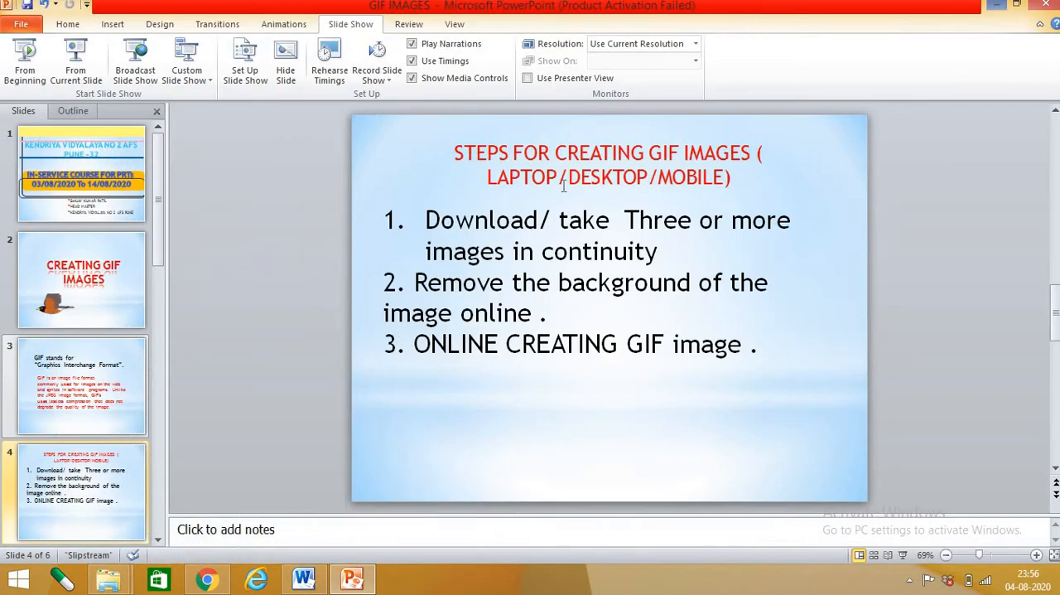
pyautogui.click(997, 6)
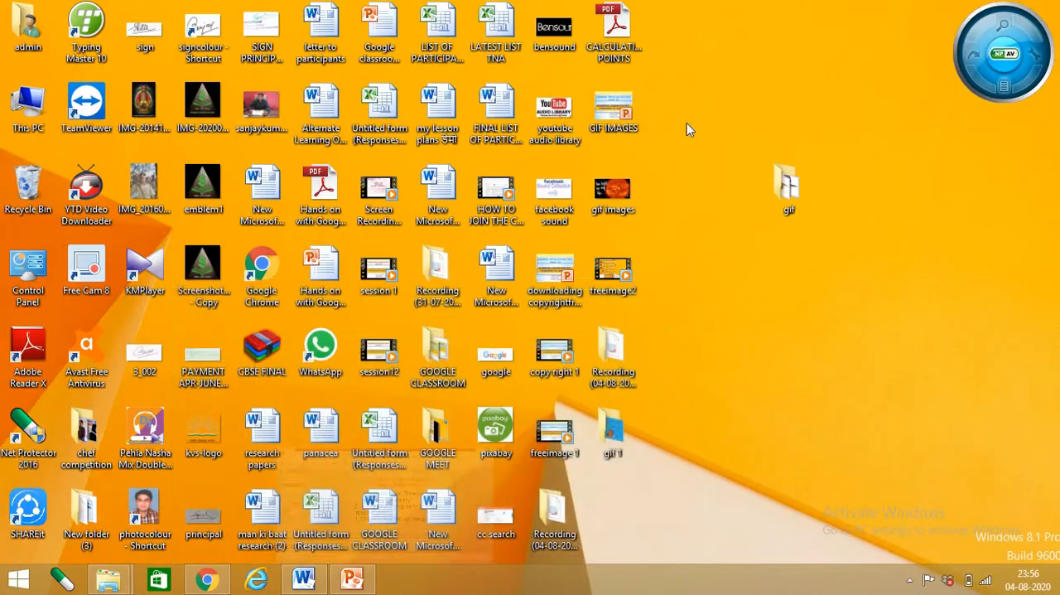
pyautogui.doubleClick(617, 431)
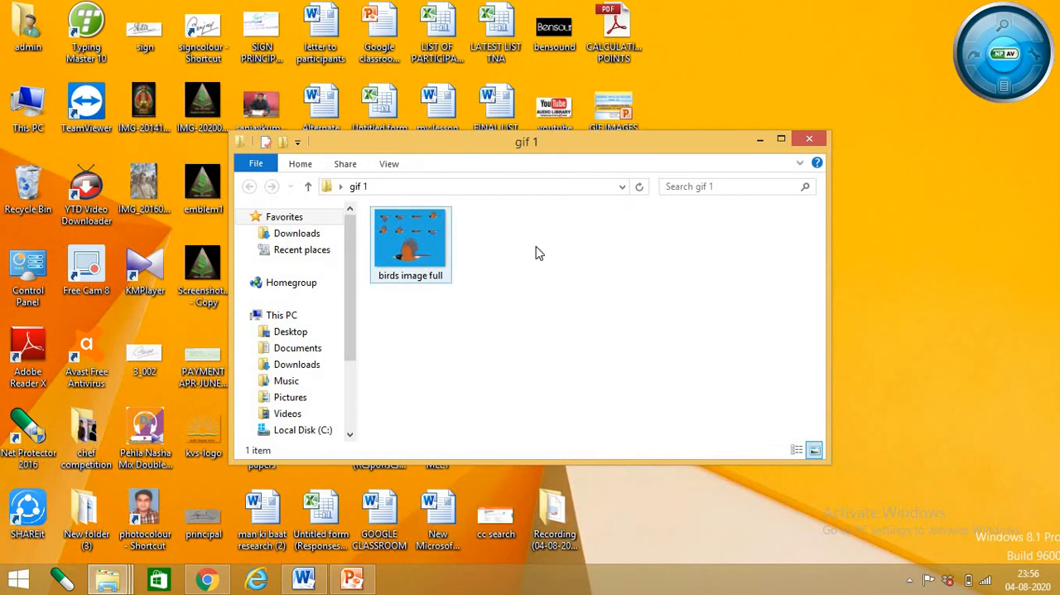
pyautogui.click(407, 233)
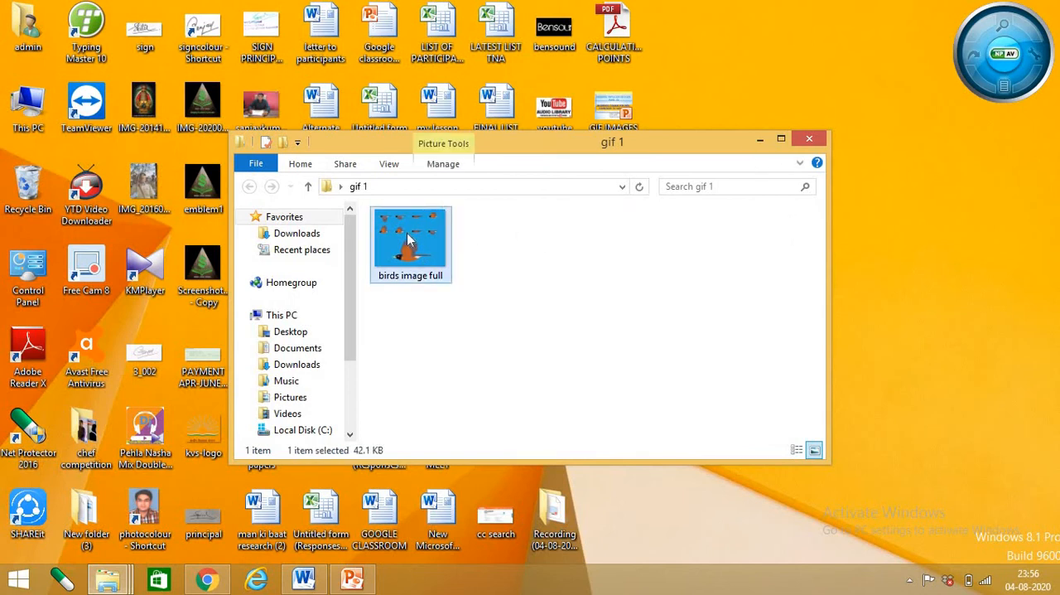
pyautogui.doubleClick(408, 233)
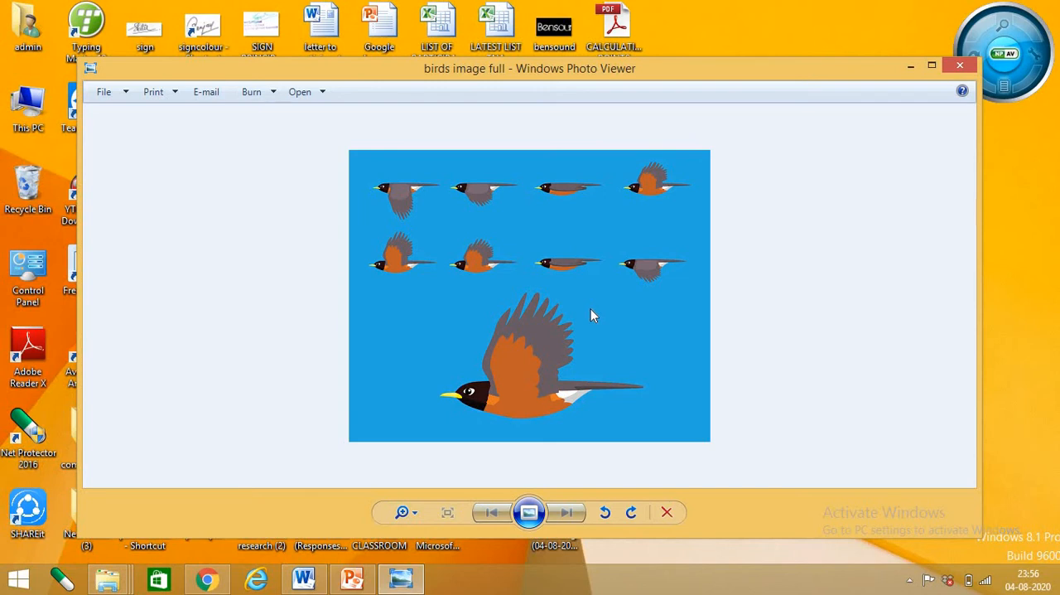
pyautogui.click(932, 65)
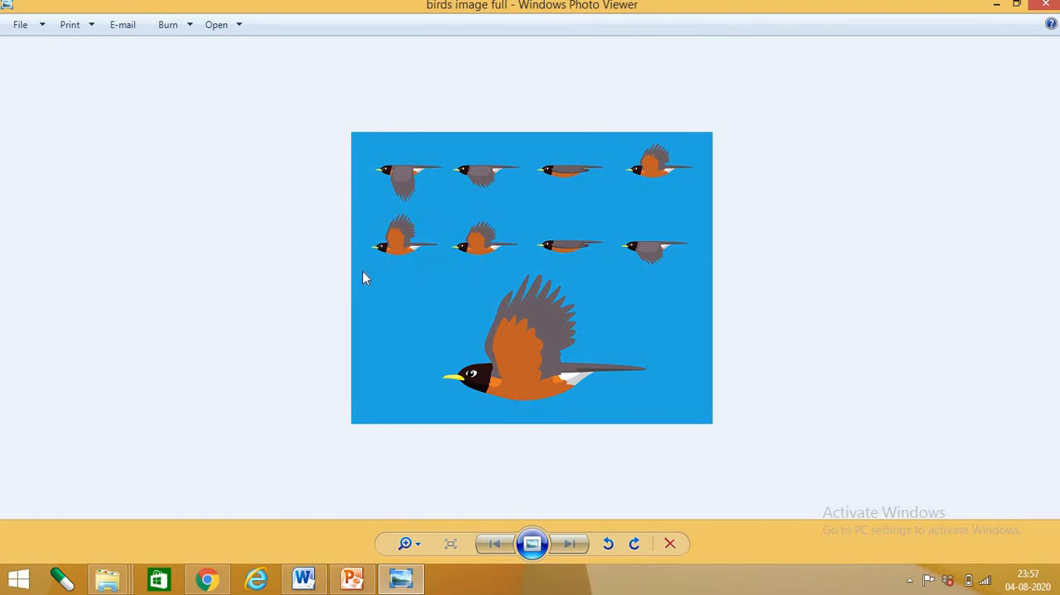
# Search Windows for "snip" and launch the Snipping Tool
pyautogui.click(17, 584)
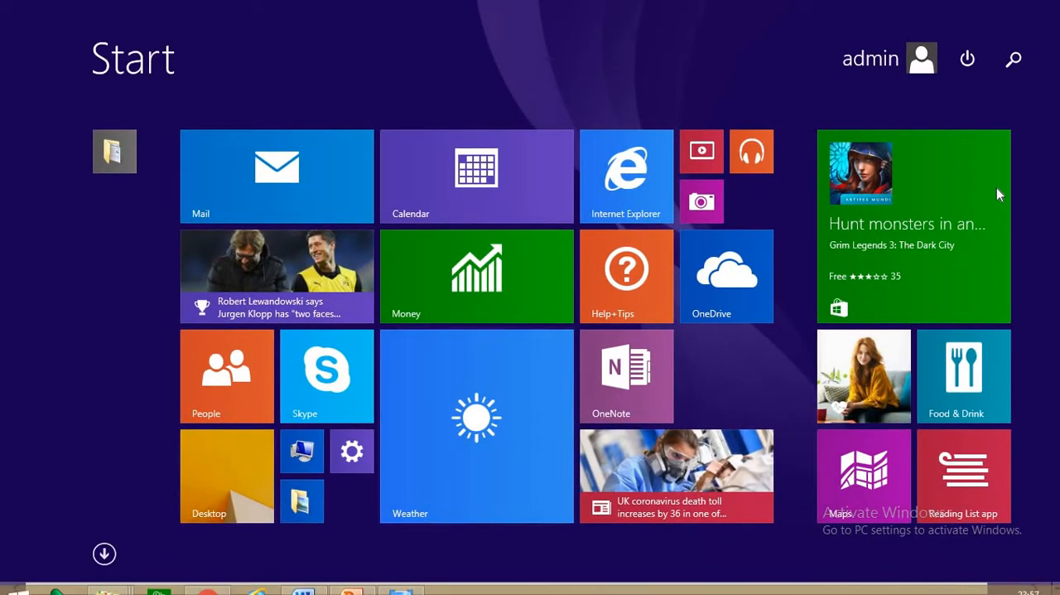
pyautogui.click(1016, 60)
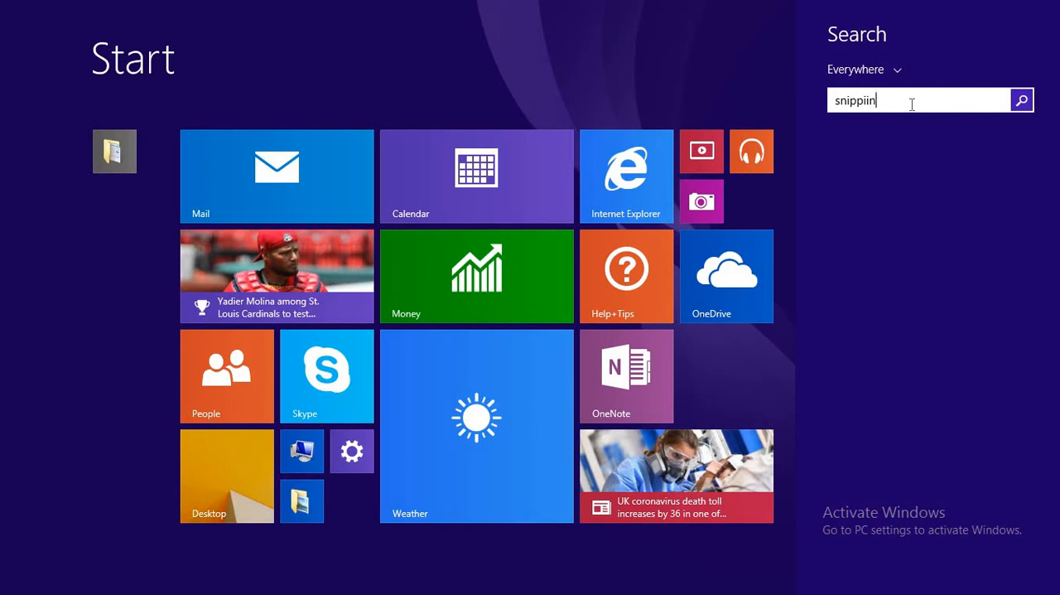
pyautogui.press('BackSpace')
pyautogui.press('BackSpace')
pyautogui.press('BackSpace')
pyautogui.press('BackSpace')
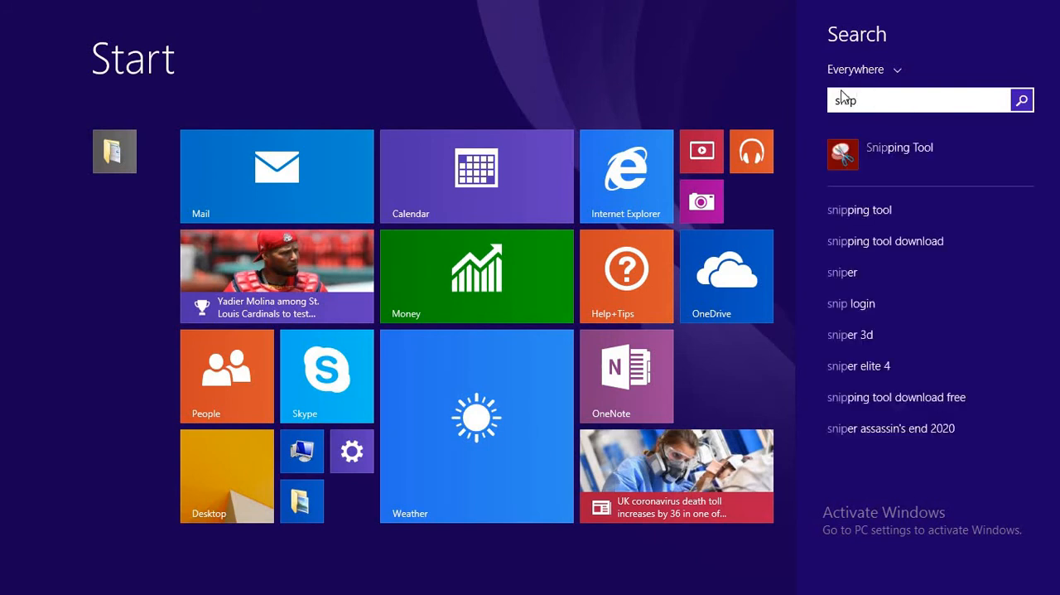
pyautogui.click(917, 152)
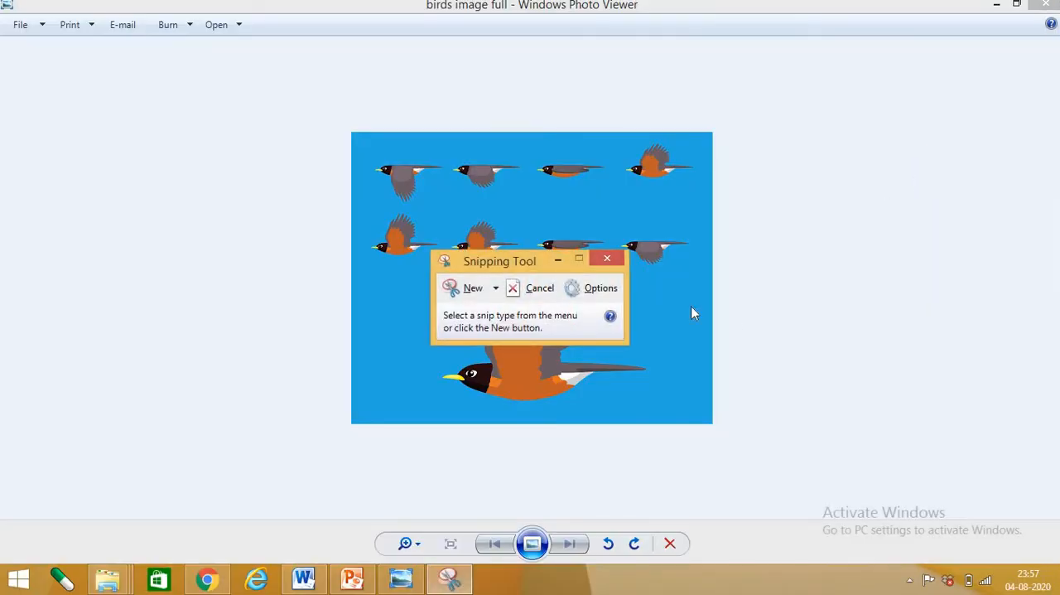
# Move the Snipping Tool window off the picture and capture a rectangular snip of the first bird in the second row
pyautogui.moveTo(523, 258); pyautogui.dragTo(880, 142)
pyautogui.click(824, 181)
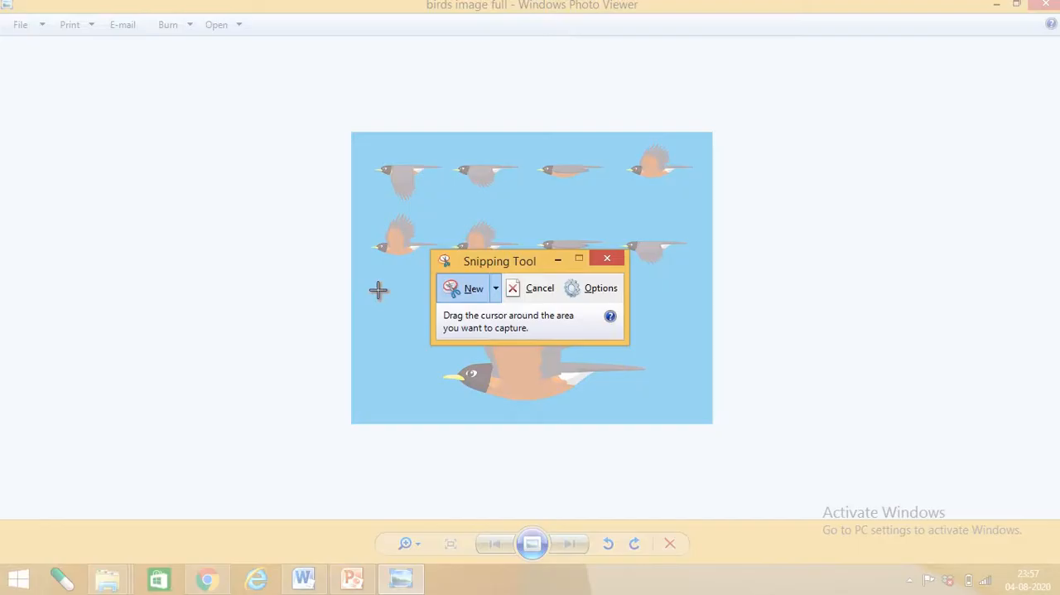
pyautogui.moveTo(487, 264); pyautogui.dragTo(787, 245)
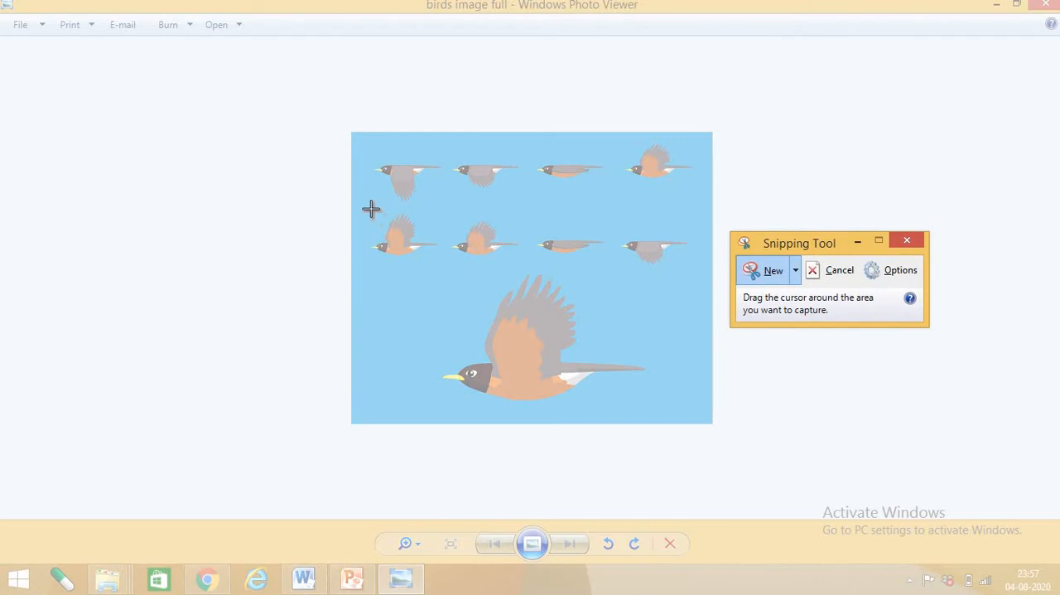
pyautogui.moveTo(362, 208); pyautogui.dragTo(441, 271)
# Save the snip as a PNG named "bird1" in the gif 1 folder on the Desktop
pyautogui.click(415, 177)
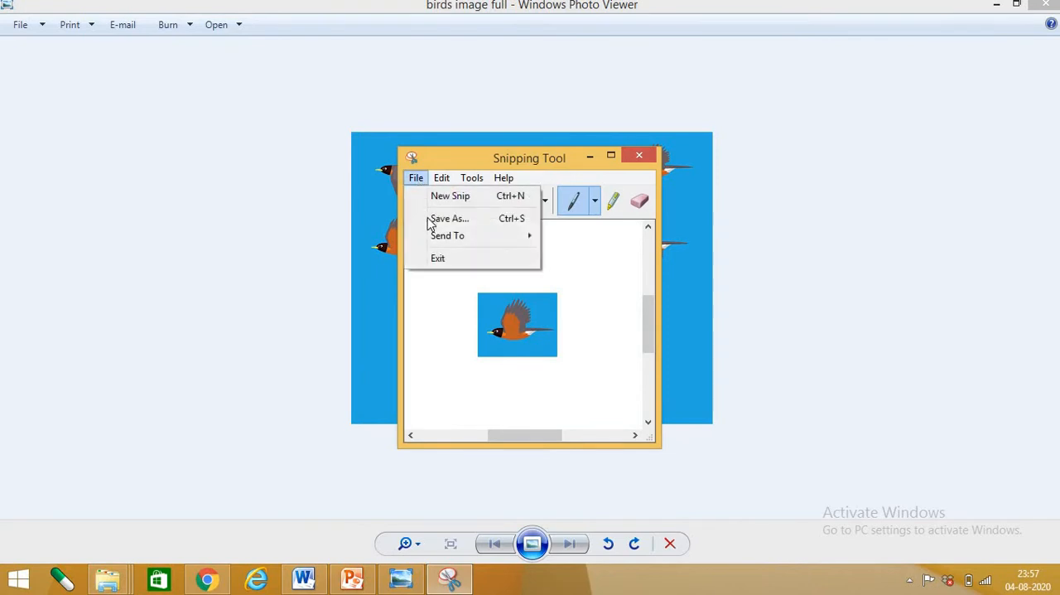
pyautogui.click(431, 218)
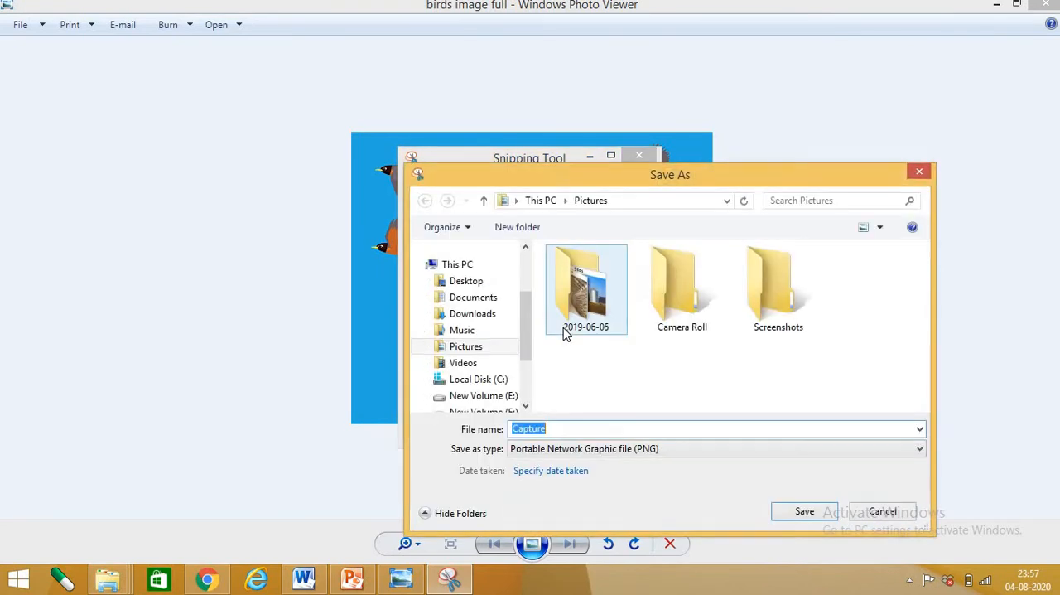
pyautogui.write('b')
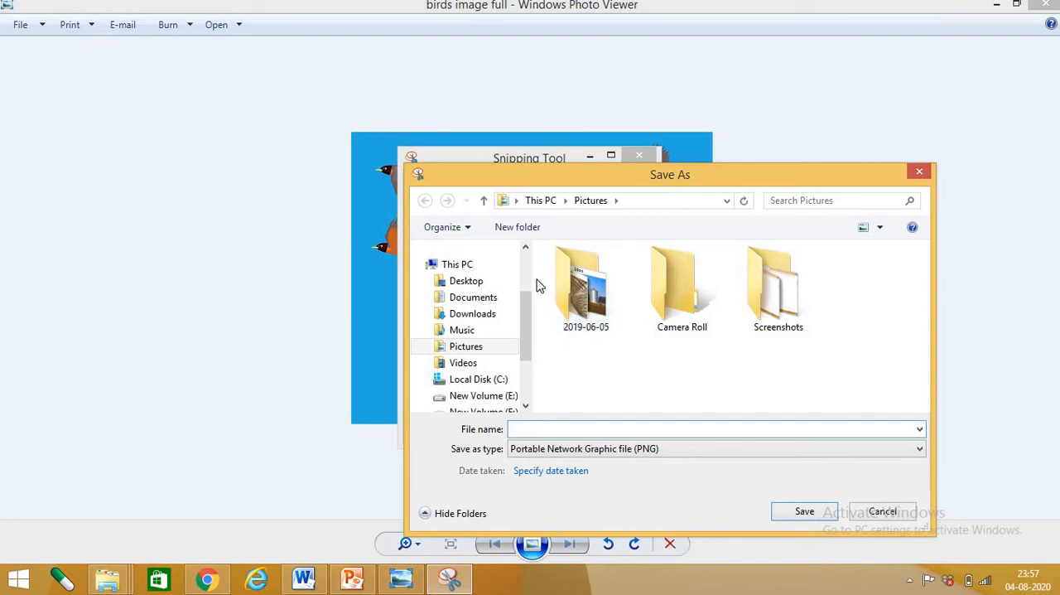
pyautogui.click(487, 281)
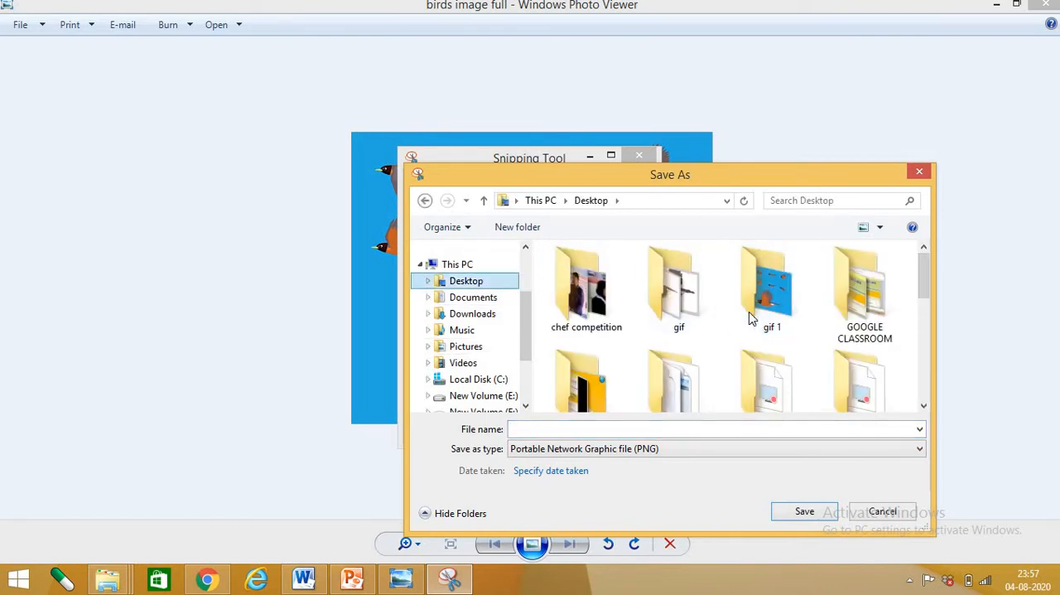
pyautogui.doubleClick(758, 306)
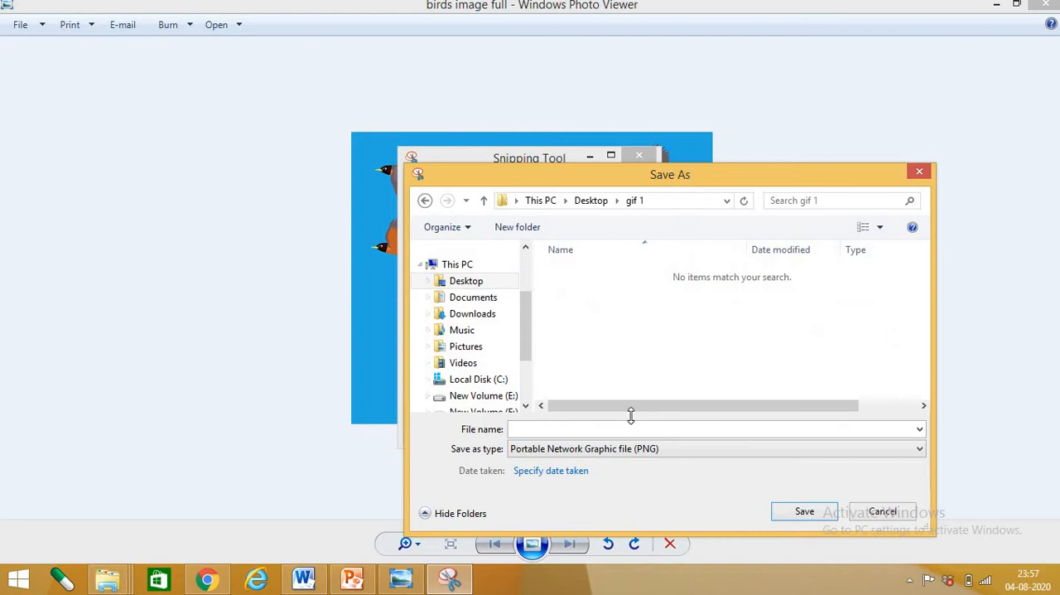
pyautogui.write('b')
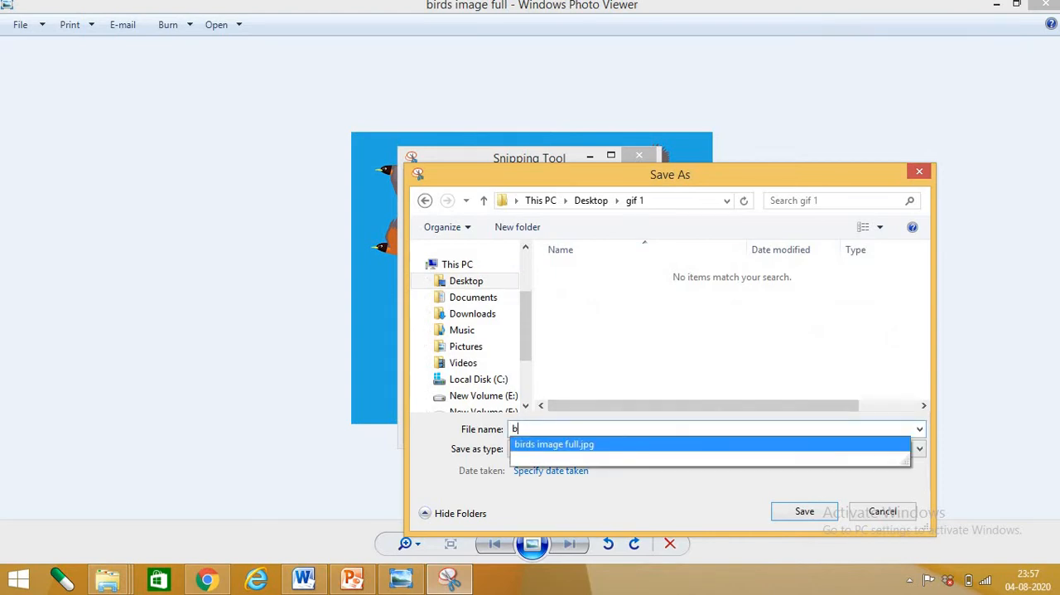
pyautogui.write('ird1')
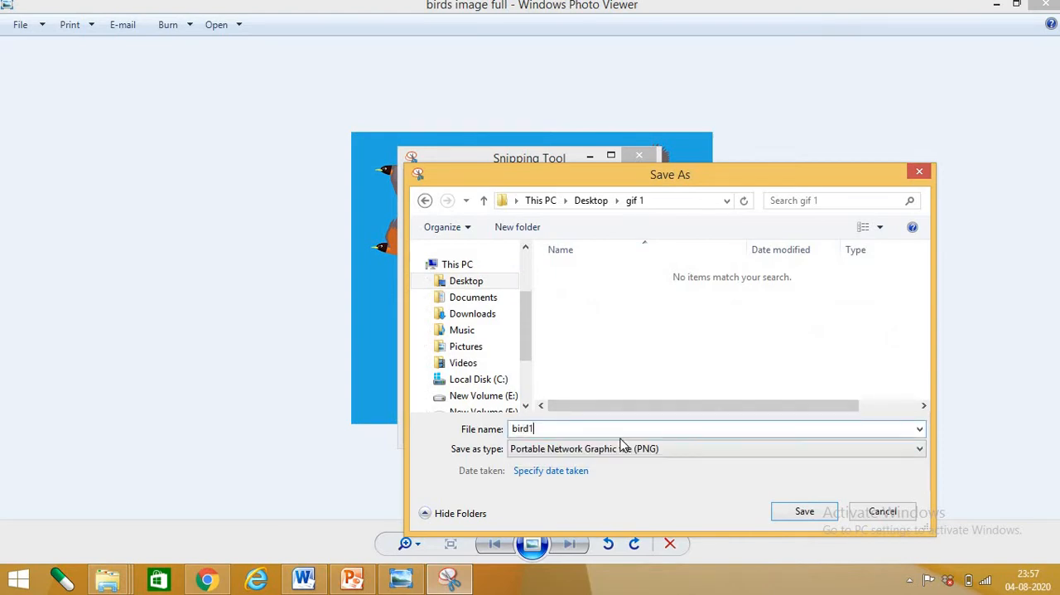
pyautogui.click(803, 511)
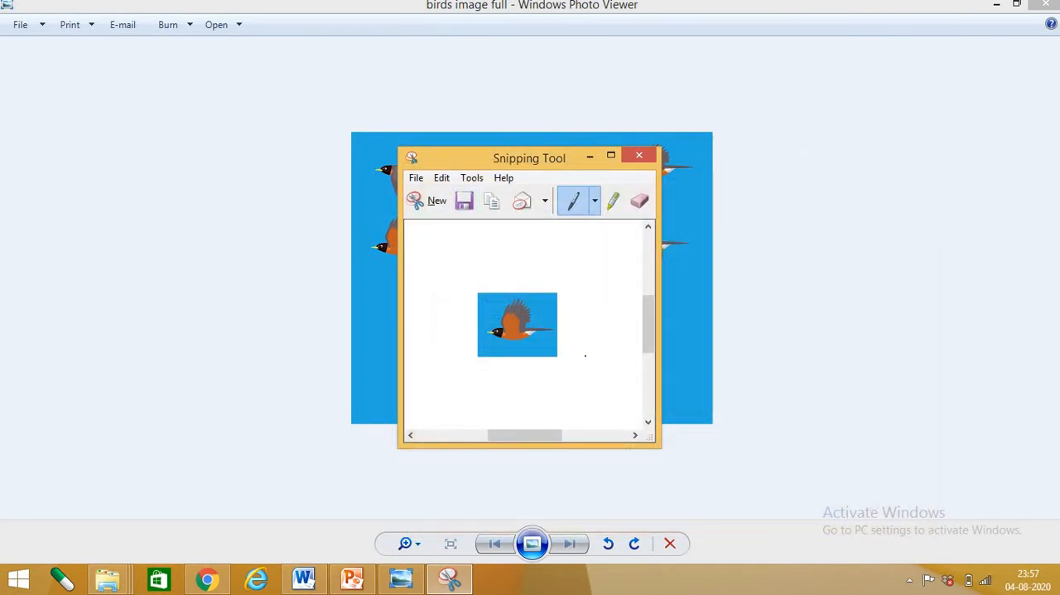
# Take a new rectangular snip of the second bird in the second row
pyautogui.click(415, 178)
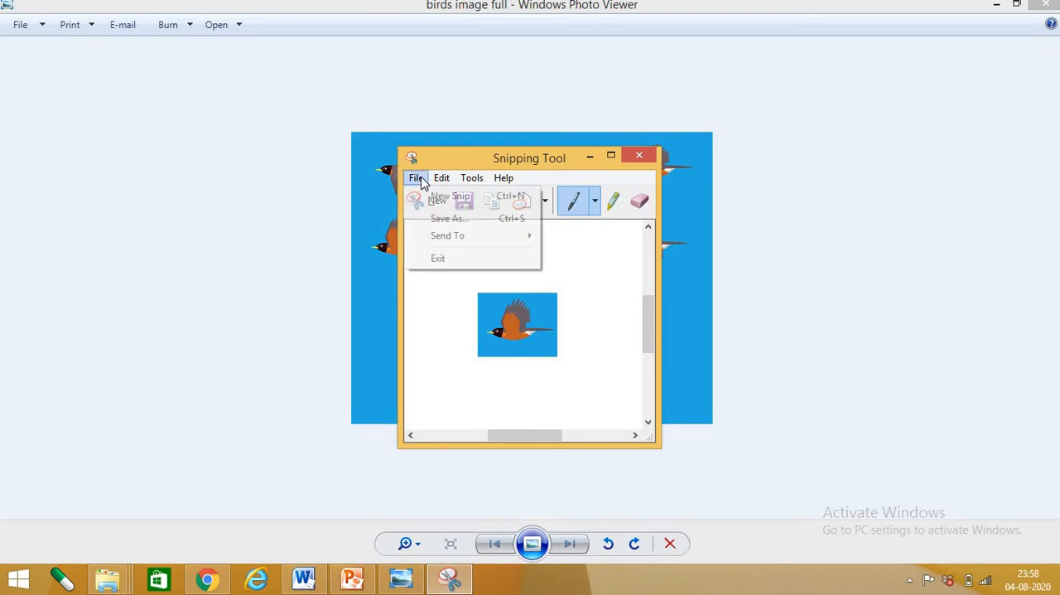
pyautogui.click(457, 202)
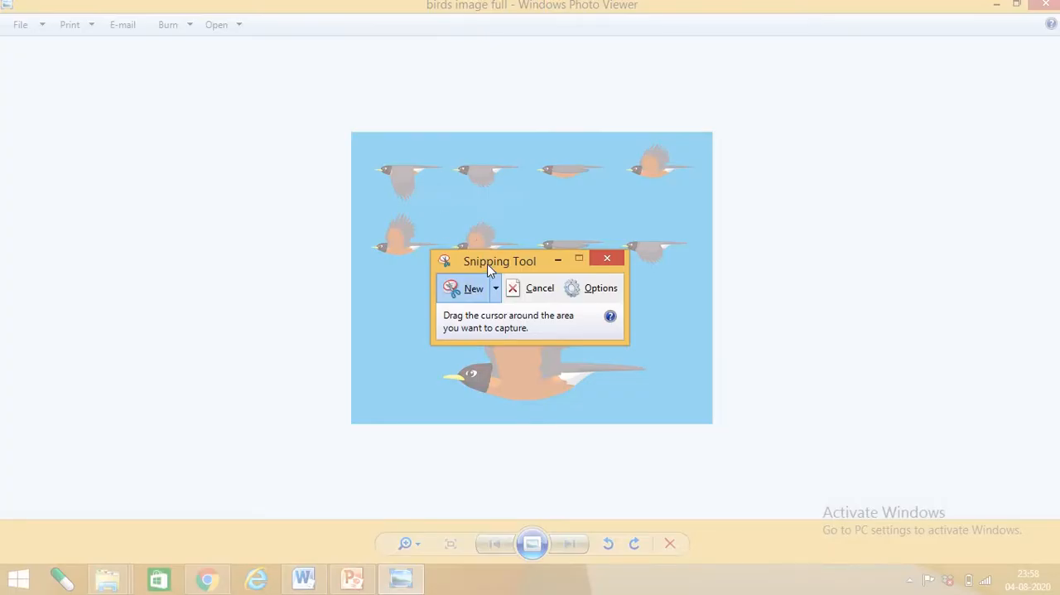
pyautogui.moveTo(450, 218); pyautogui.dragTo(523, 278)
pyautogui.moveTo(524, 274); pyautogui.dragTo(523, 274)
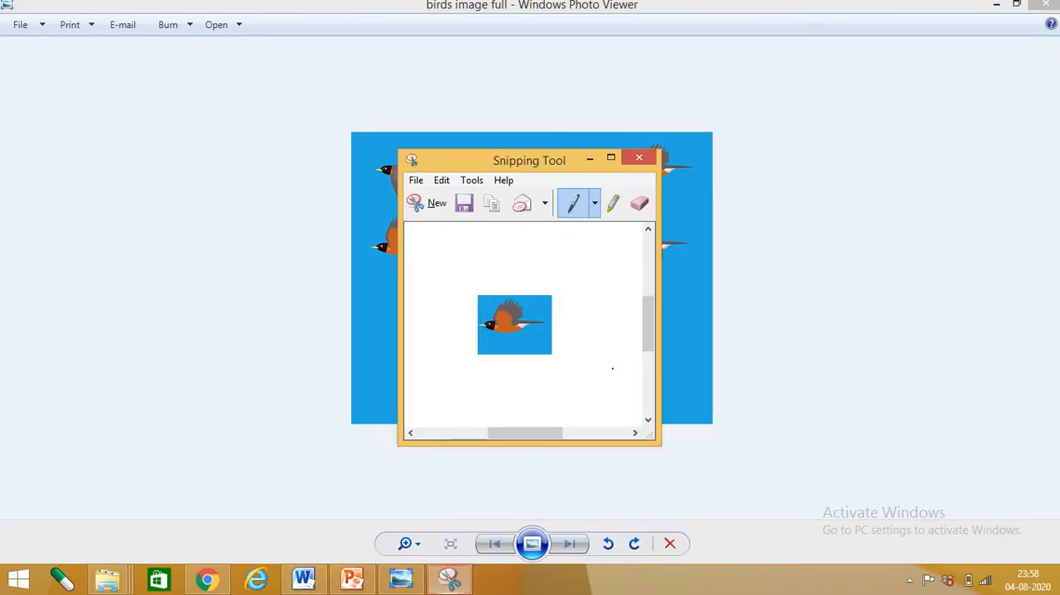
# Save the snip of the second bird as a PNG named "bird2" in the gif 1 folder on the Desktop
pyautogui.click(416, 179)
pyautogui.click(445, 220)
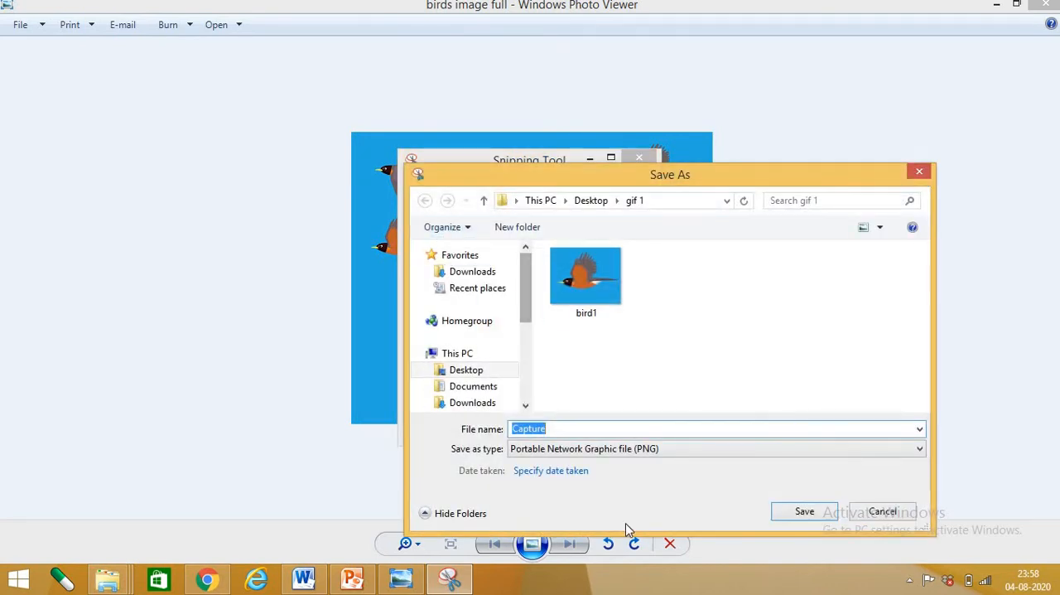
pyautogui.write('bird2')
pyautogui.click(792, 512)
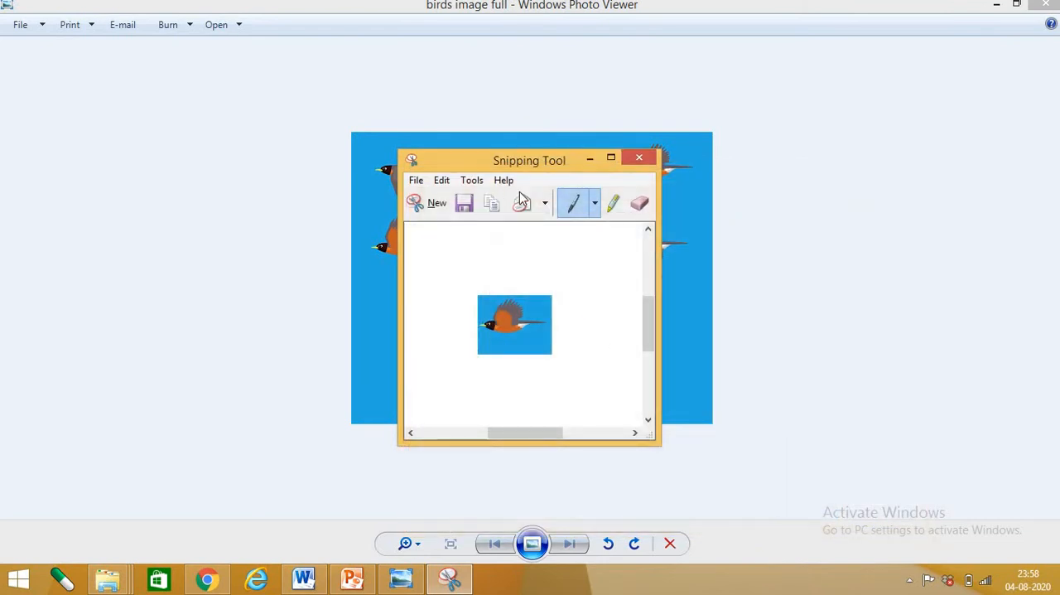
# Start a new snip, move the Snipping Tool window off the picture, and capture the third bird in the second row
pyautogui.click(416, 179)
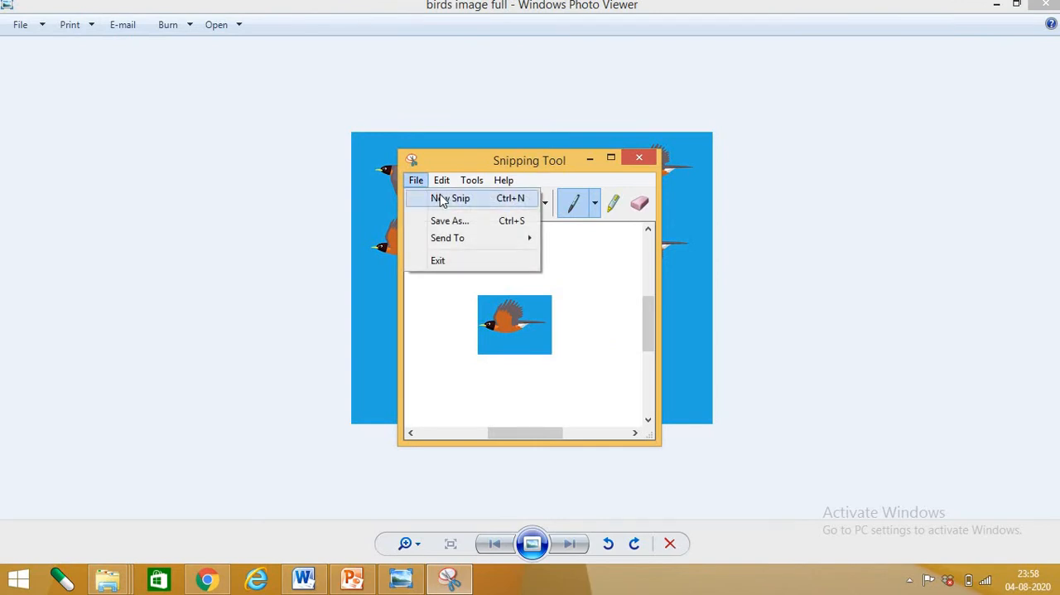
pyautogui.click(443, 199)
pyautogui.moveTo(500, 270); pyautogui.dragTo(866, 229)
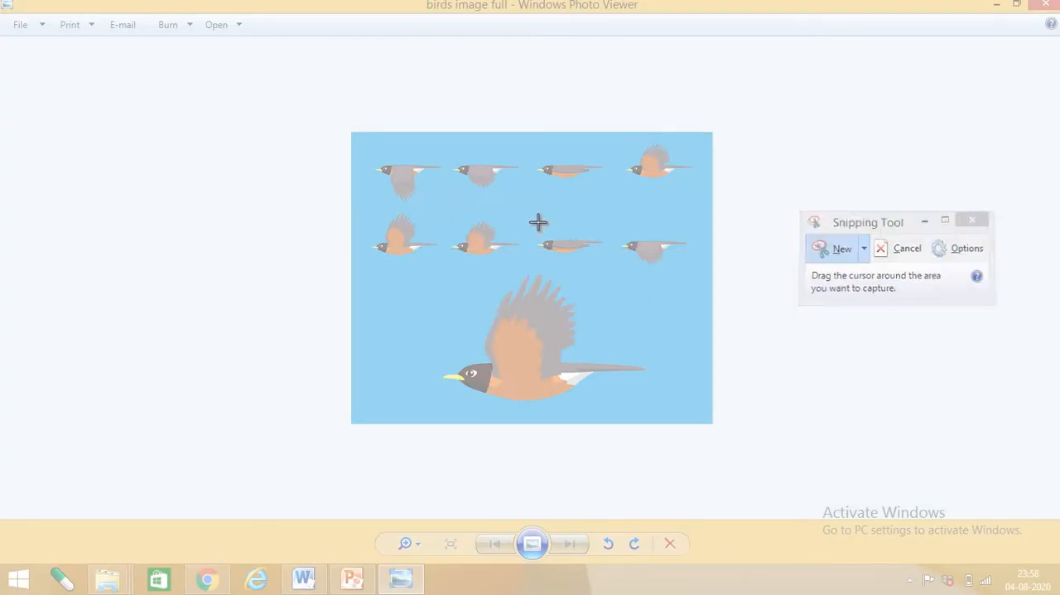
pyautogui.moveTo(541, 259); pyautogui.dragTo(978, 252)
pyautogui.moveTo(532, 222); pyautogui.dragTo(613, 274)
# Save the snip of the third bird as a PNG named "bird 3" in the gif 1 folder
pyautogui.click(415, 184)
pyautogui.click(443, 224)
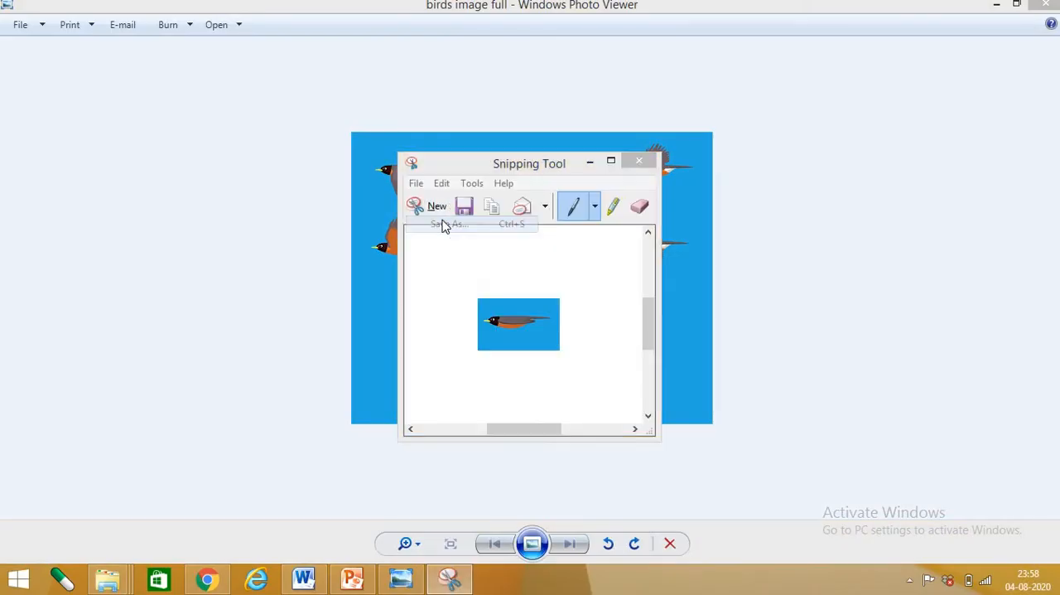
pyautogui.write('bird ')
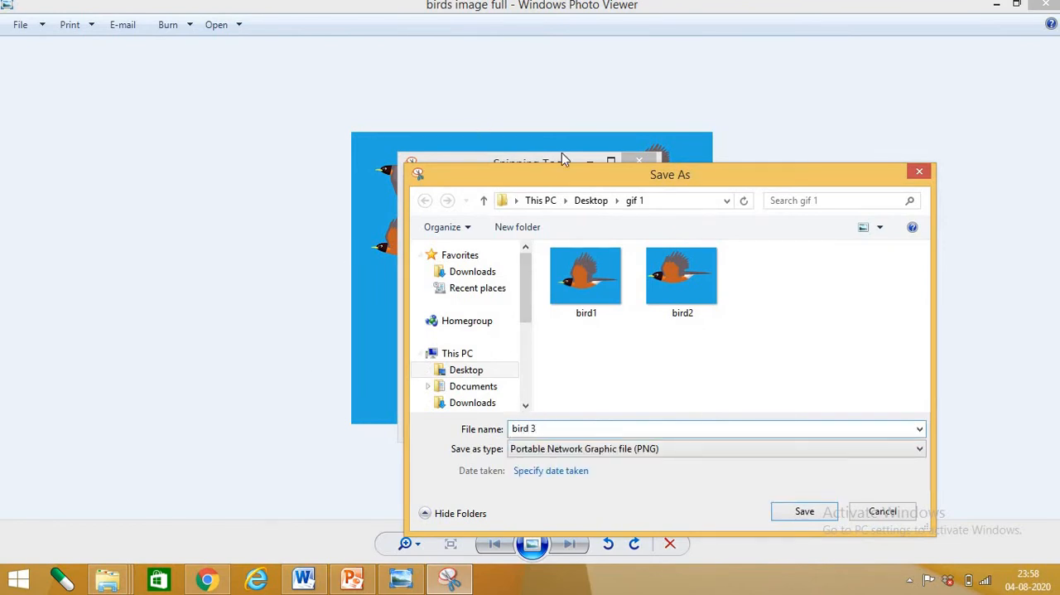
pyautogui.write('3')
pyautogui.click(796, 517)
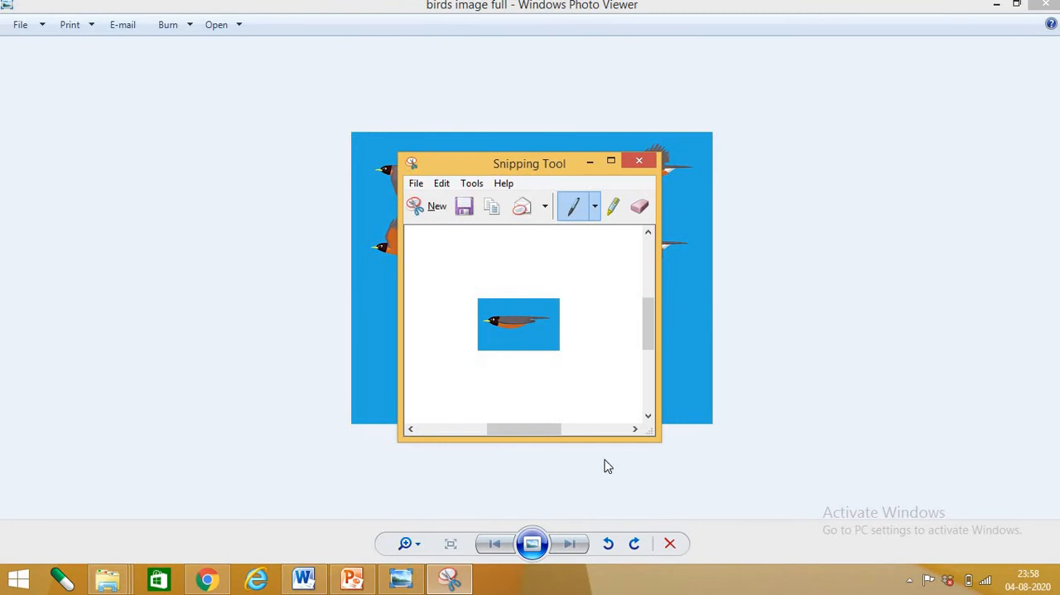
# Take a new rectangular snip of the fourth bird in the second row, keeping the Snipping Tool window clear of the picture
pyautogui.click(415, 183)
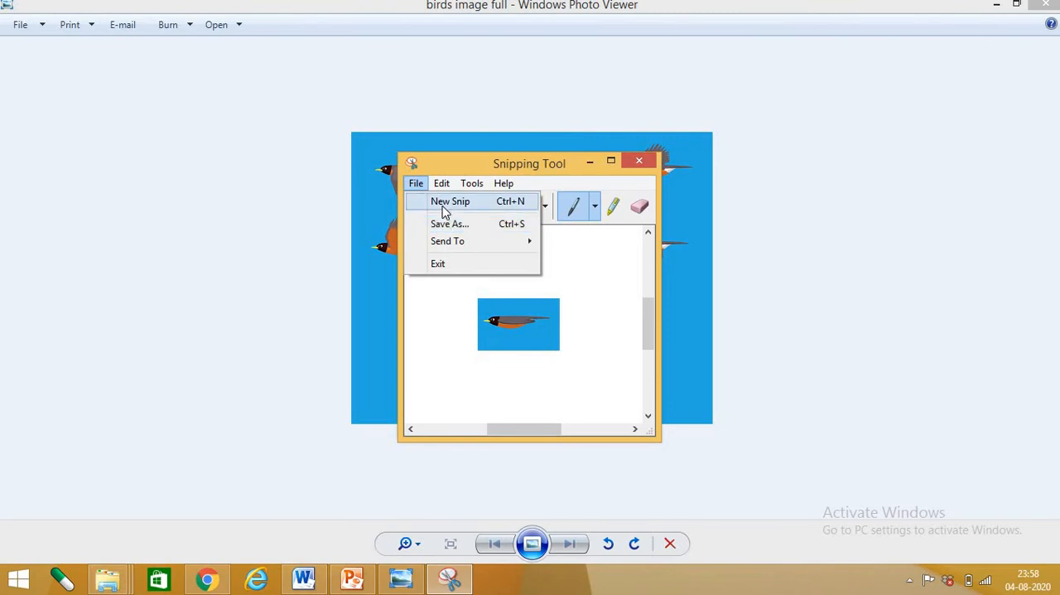
pyautogui.click(447, 201)
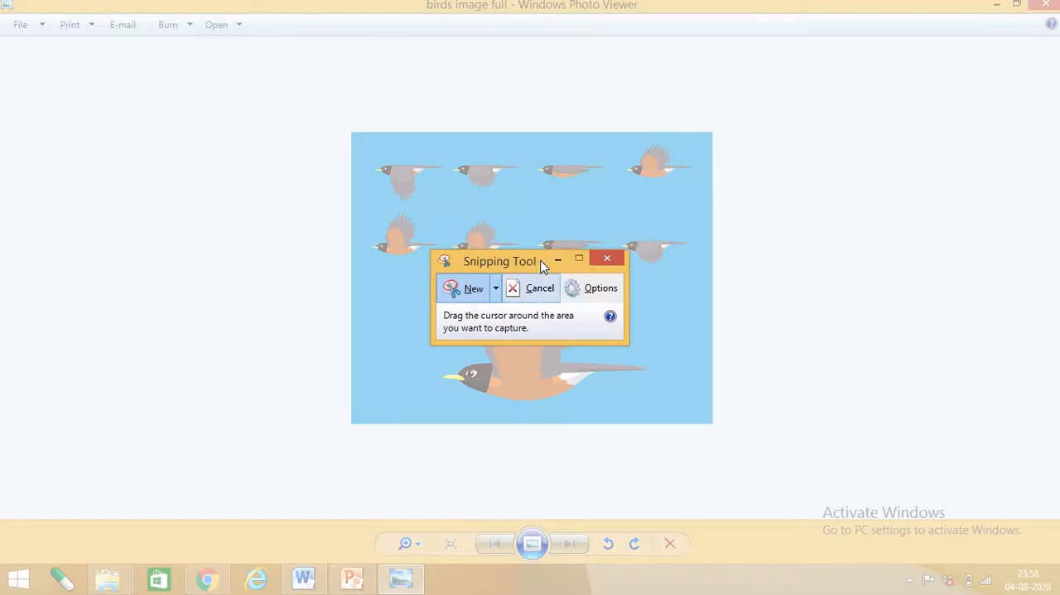
pyautogui.moveTo(544, 263); pyautogui.dragTo(913, 264)
pyautogui.moveTo(616, 227); pyautogui.dragTo(697, 285)
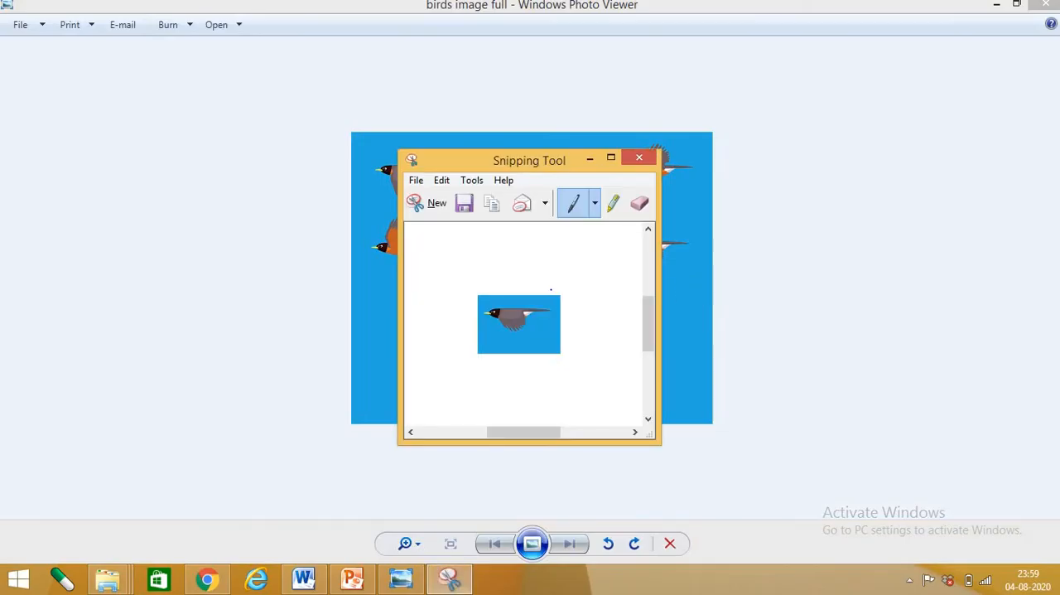
# Save the snip of the fourth bird as a PNG named "bird 4" in the gif 1 folder
pyautogui.click(416, 180)
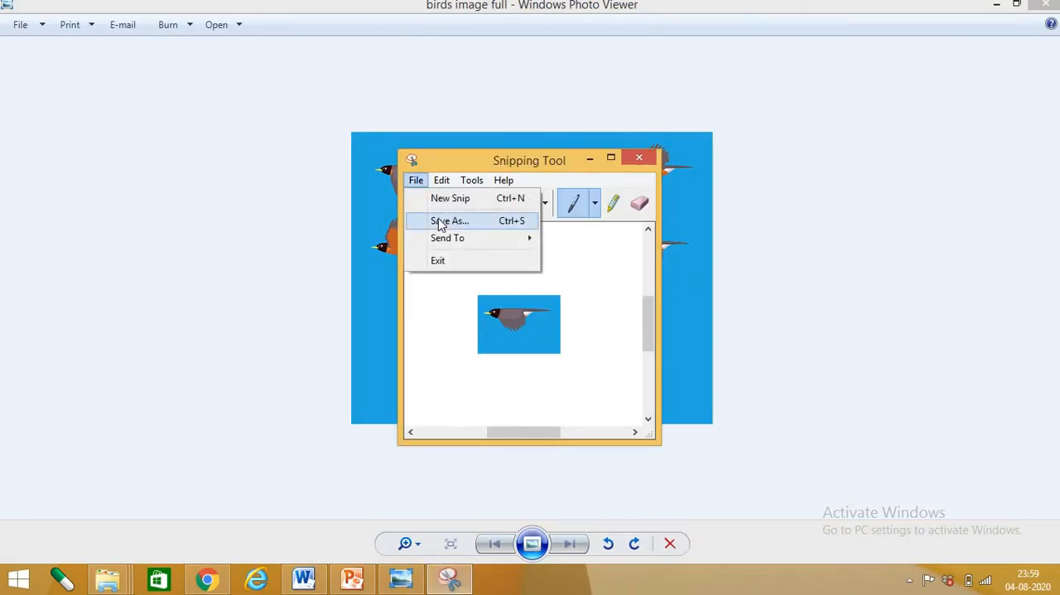
pyautogui.click(447, 221)
pyautogui.write('bird 4')
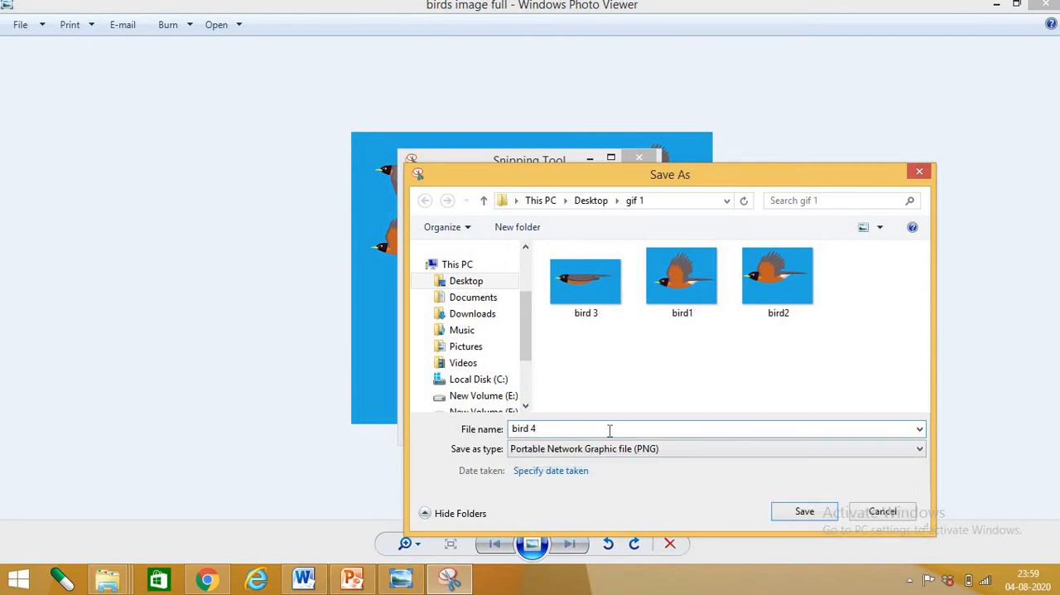
pyautogui.click(801, 512)
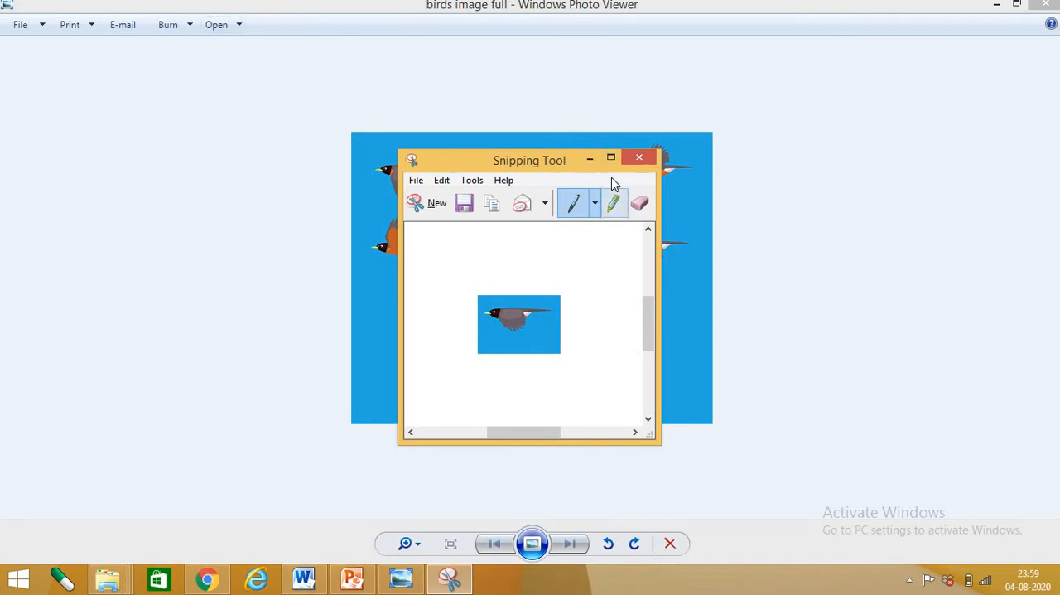
# Minimize the Snipping Tool and Photo Viewer, and review the background-removal slide in the GIF IMAGES PowerPoint presentation
pyautogui.click(589, 160)
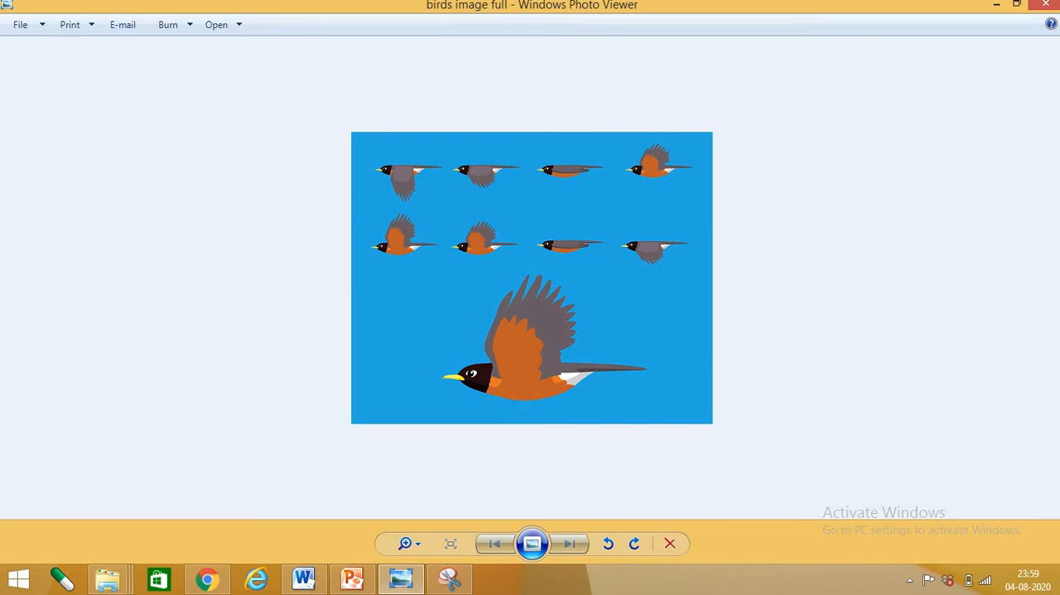
pyautogui.click(993, 6)
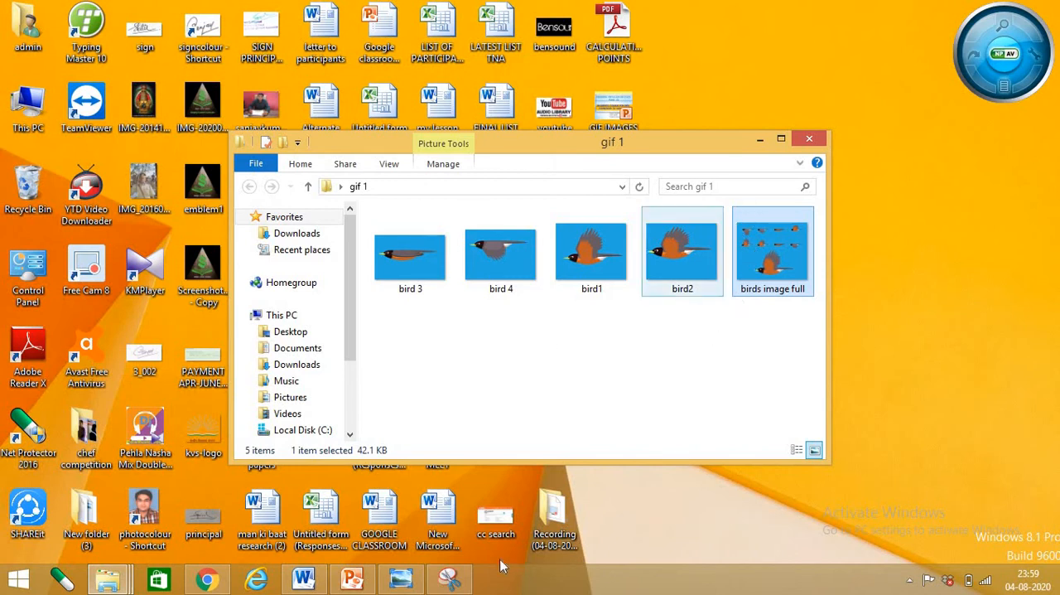
pyautogui.click(350, 582)
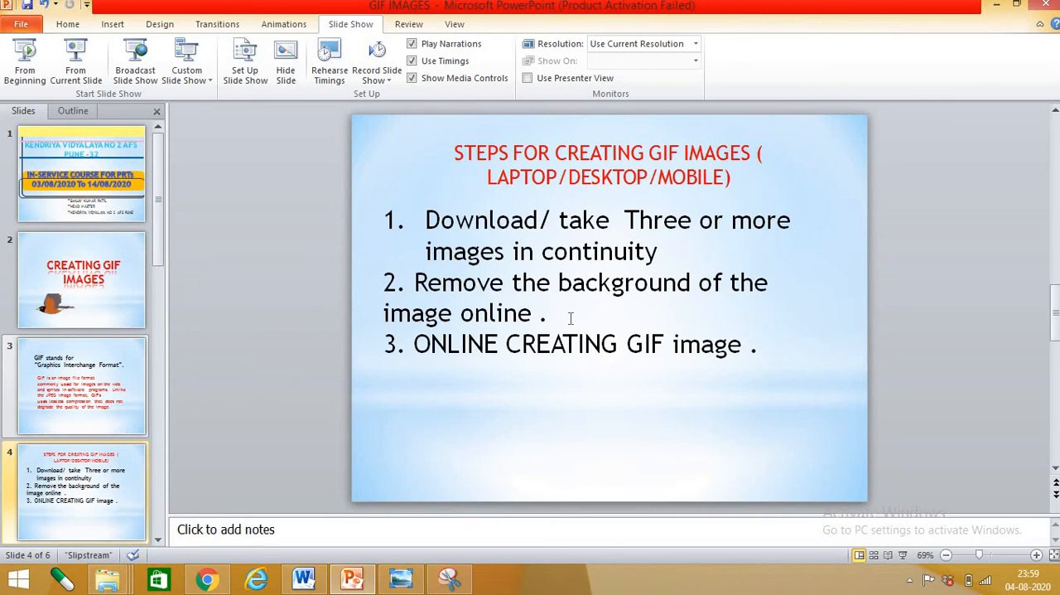
pyautogui.scroll(-6, 570, 318)
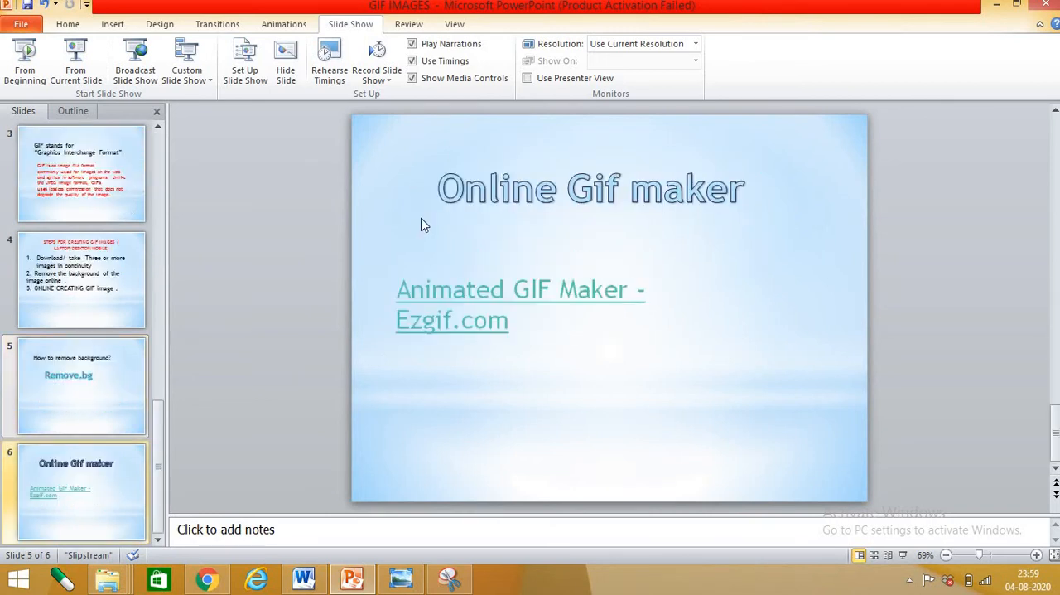
pyautogui.scroll(1, 520, 343)
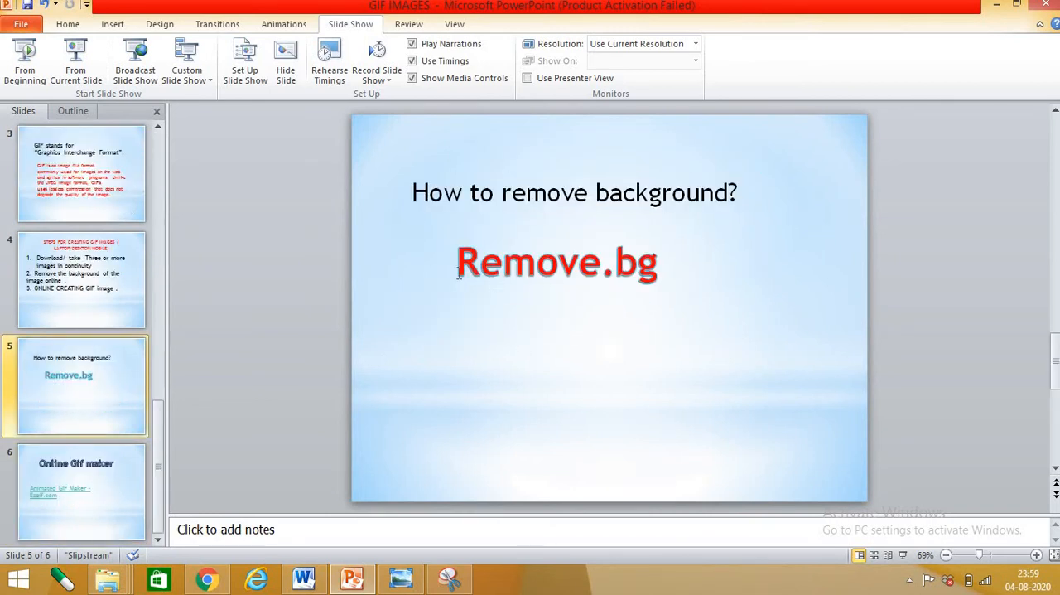
pyautogui.moveTo(459, 274); pyautogui.dragTo(656, 291)
pyautogui.click(594, 409)
pyautogui.click(210, 581)
pyautogui.scroll(5, 332, 254)
pyautogui.click(162, 39)
pyautogui.write('www.goog')
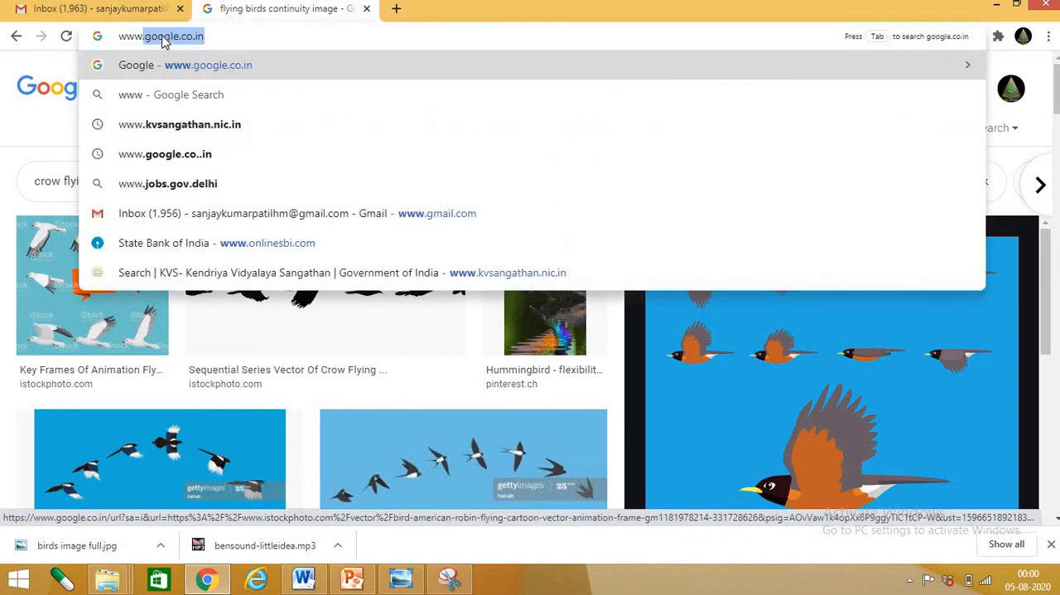
pyautogui.write('le')
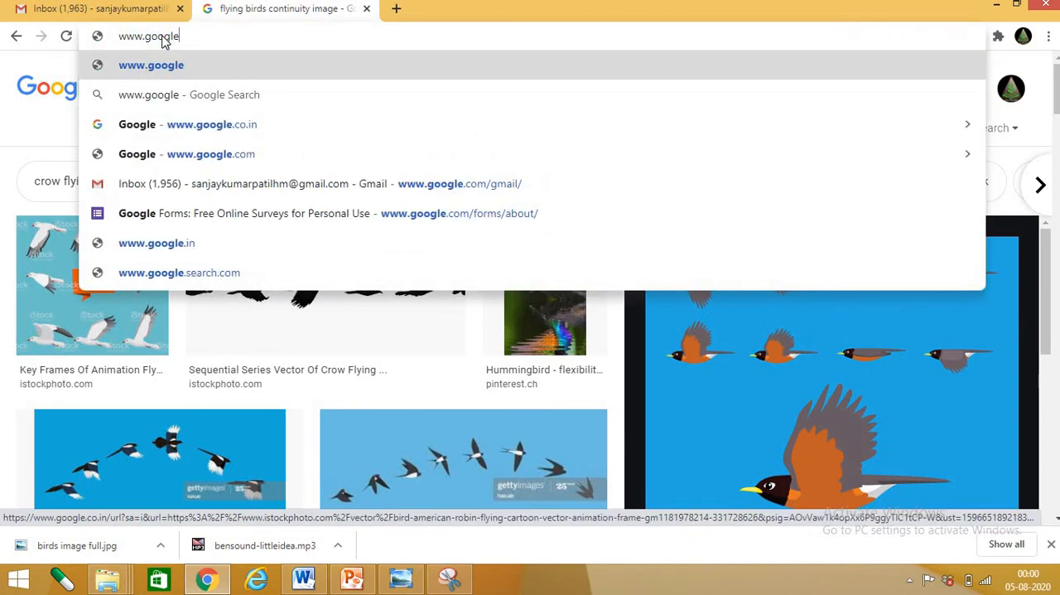
pyautogui.write('.co.in')
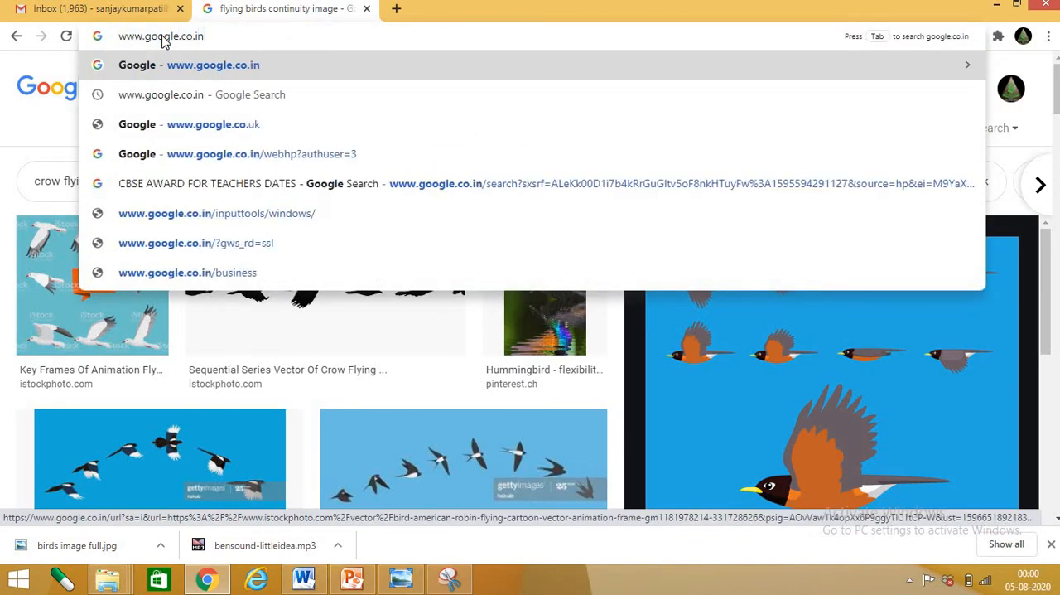
pyautogui.press('Return')
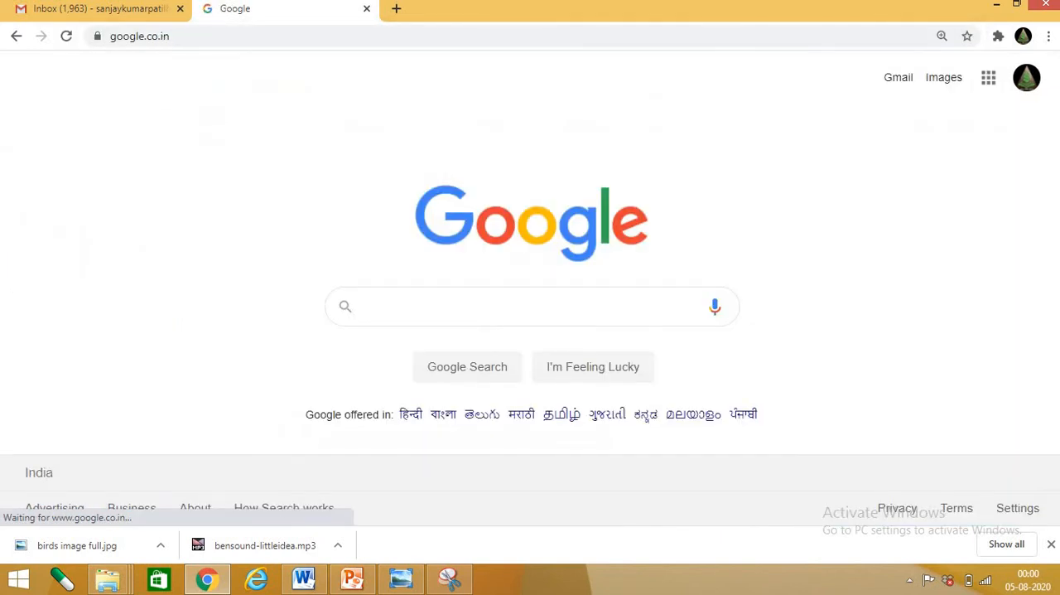
# Search Google for "remove.bg" and open the Remove Background from Image site
pyautogui.click(474, 304)
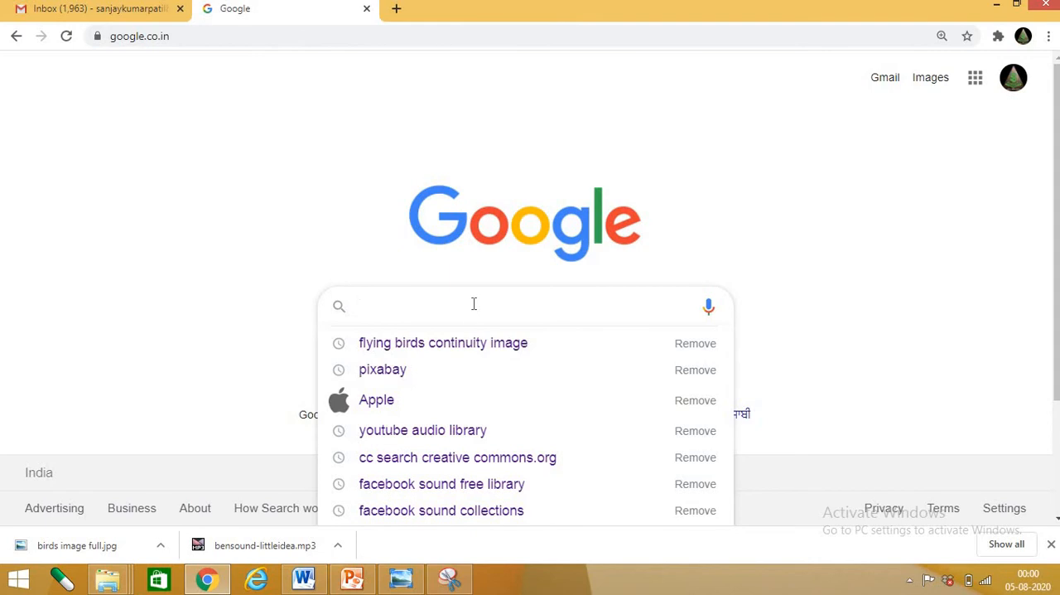
pyautogui.write('remove.bg')
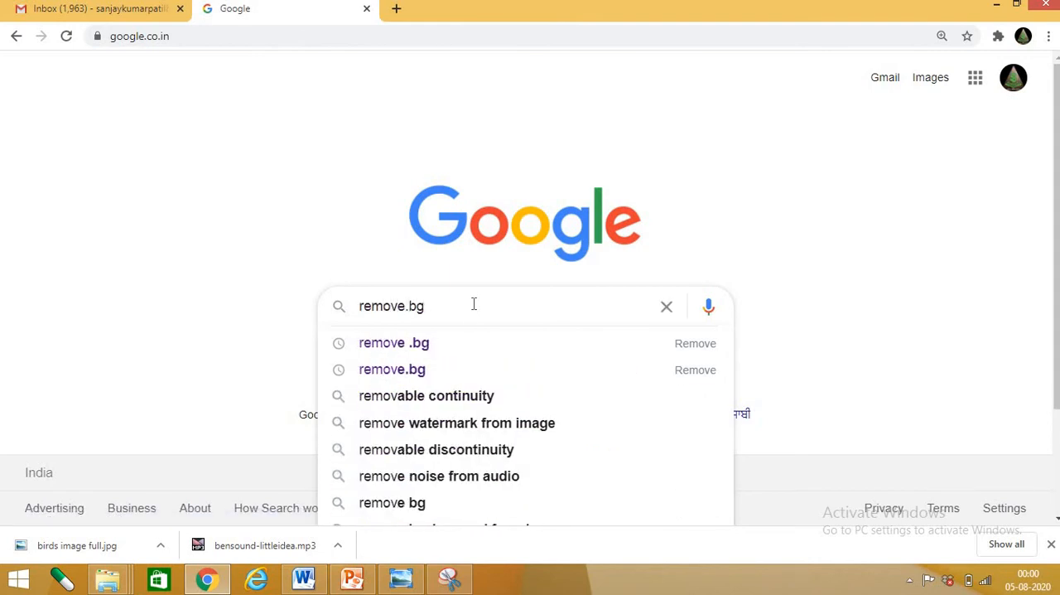
pyautogui.press('Return')
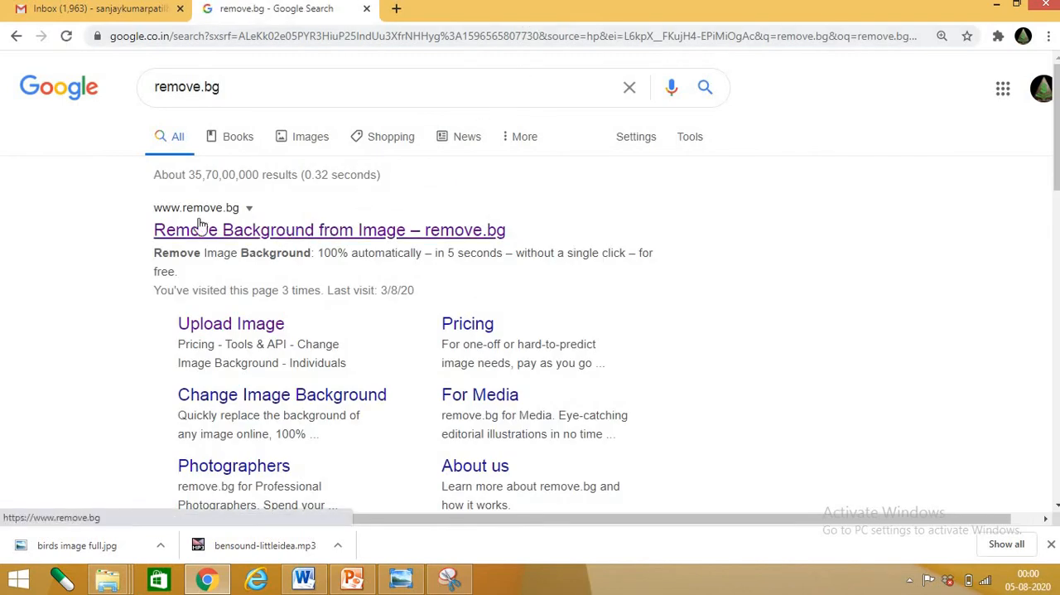
pyautogui.click(252, 235)
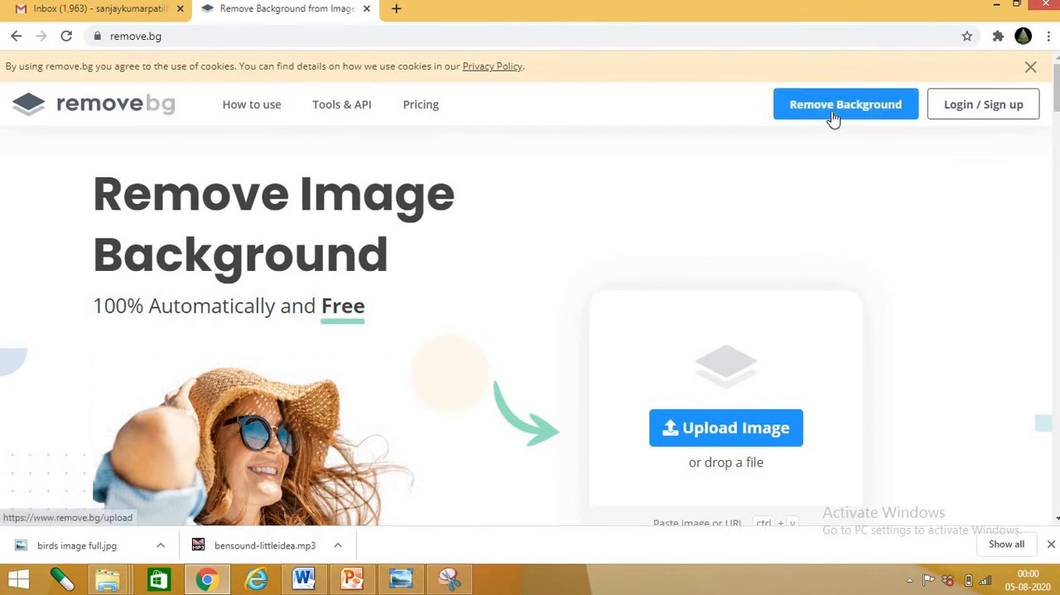
# Upload bird1 from the Desktop's gif 1 folder to remove.bg and download the preview image with its background removed
pyautogui.scroll(-2, 819, 379)
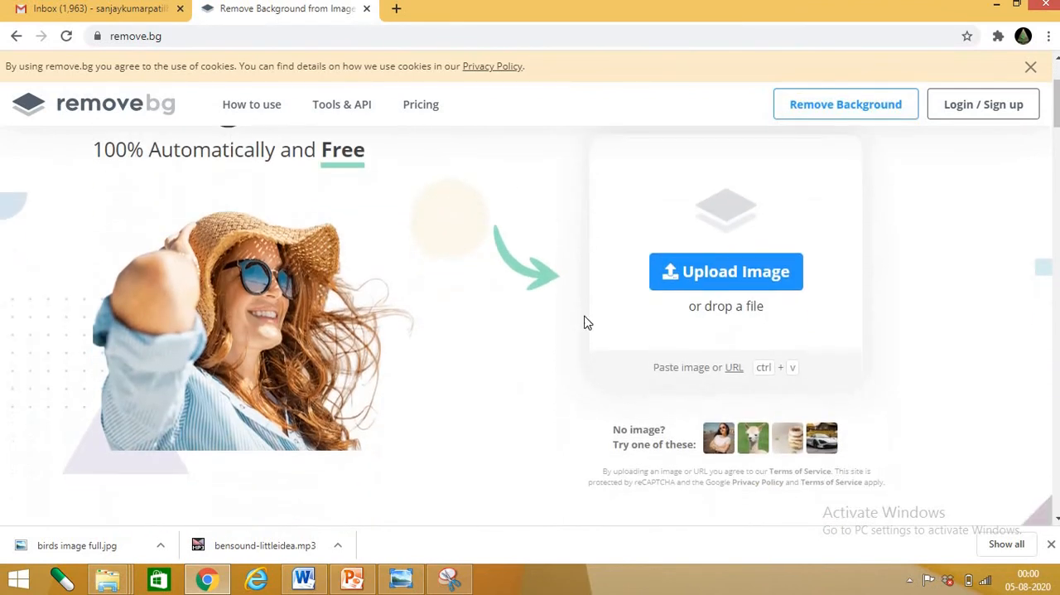
pyautogui.click(721, 280)
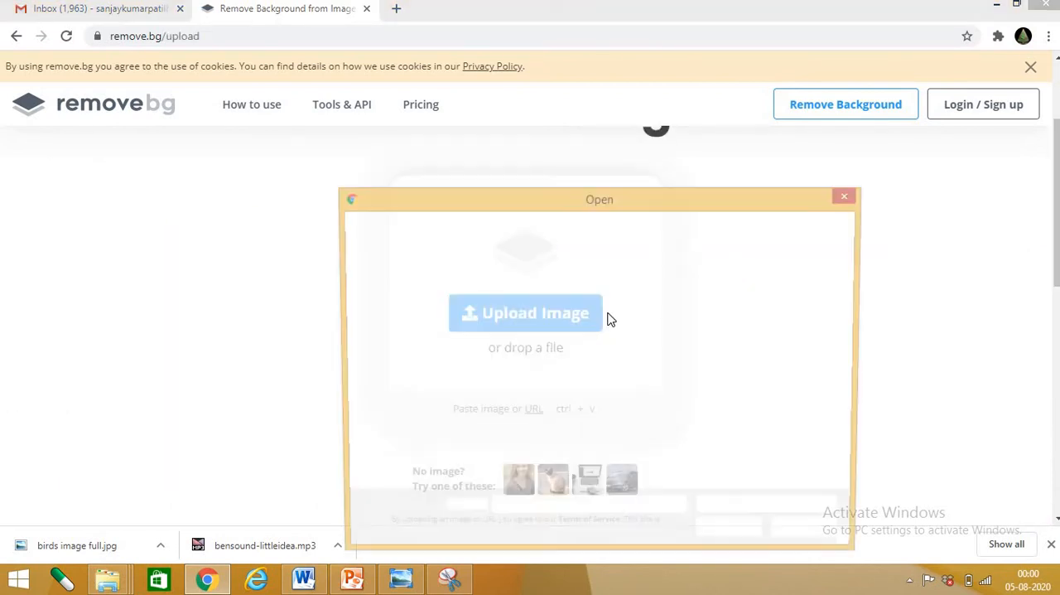
pyautogui.click(558, 437)
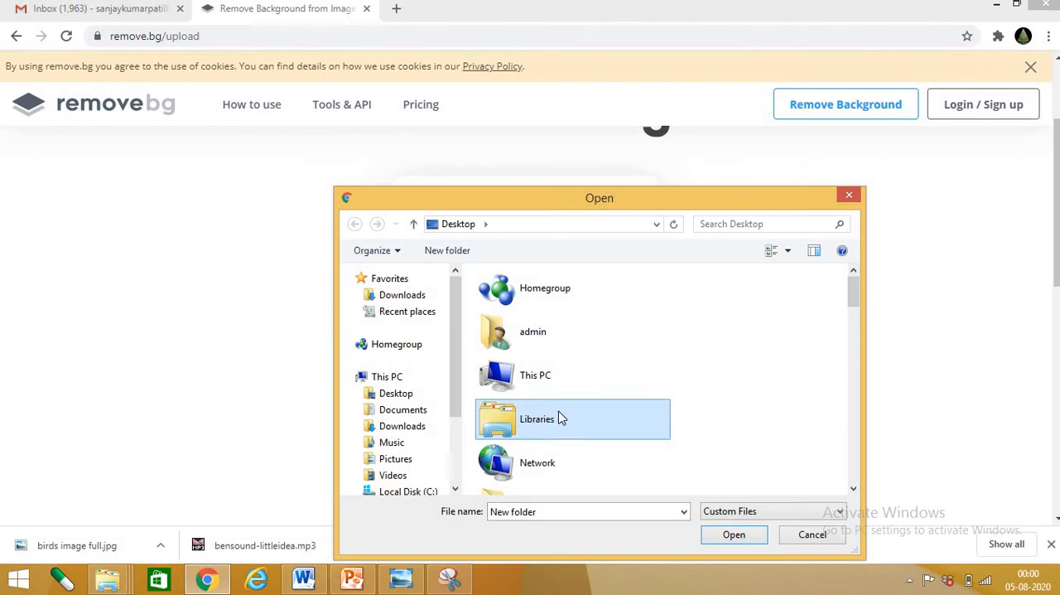
pyautogui.press('g')
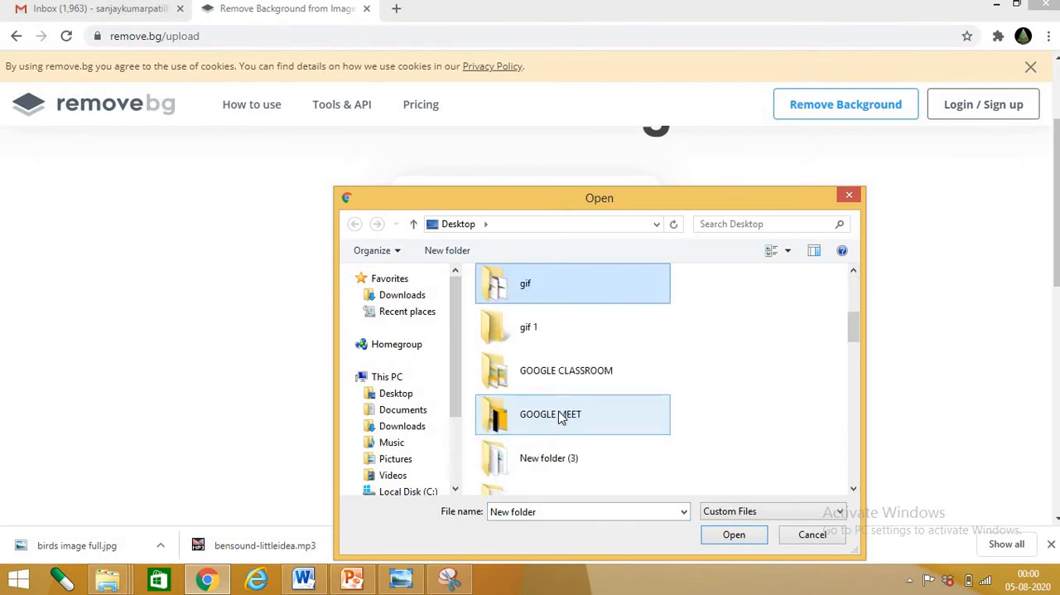
pyautogui.click(575, 327)
pyautogui.doubleClick(575, 329)
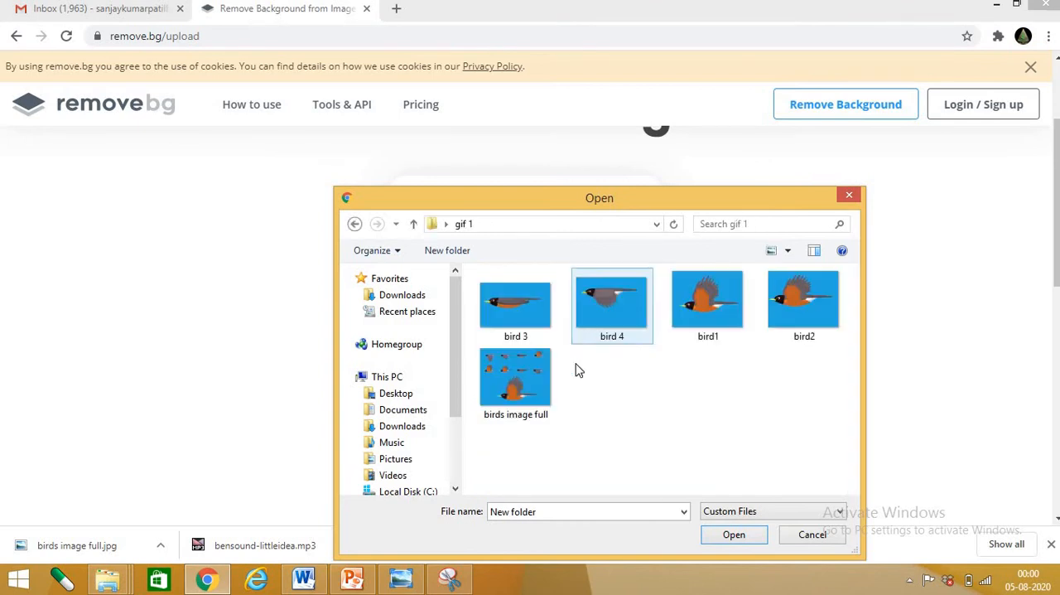
pyautogui.doubleClick(702, 310)
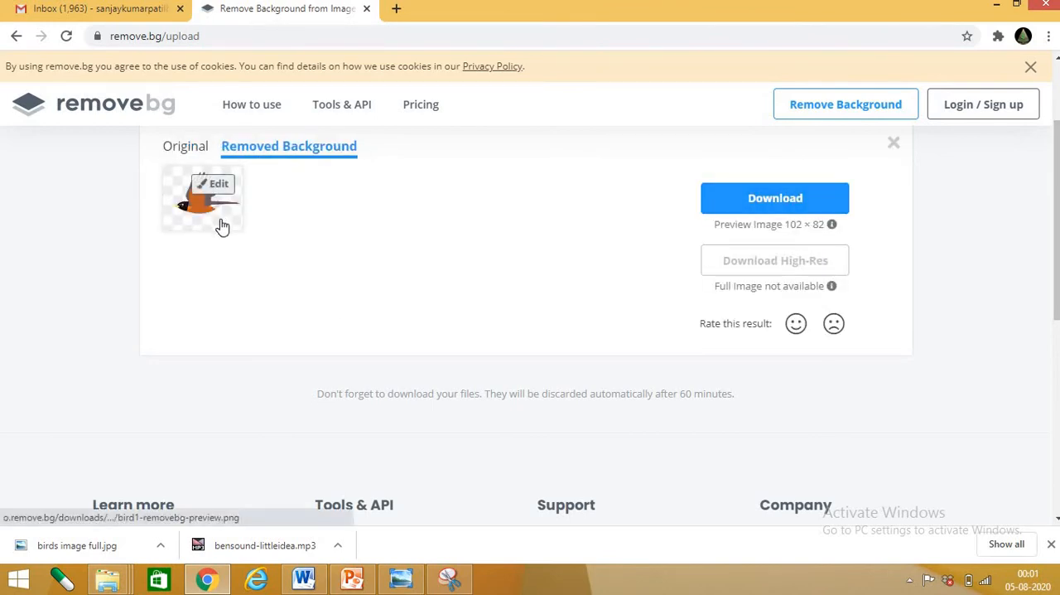
pyautogui.click(784, 208)
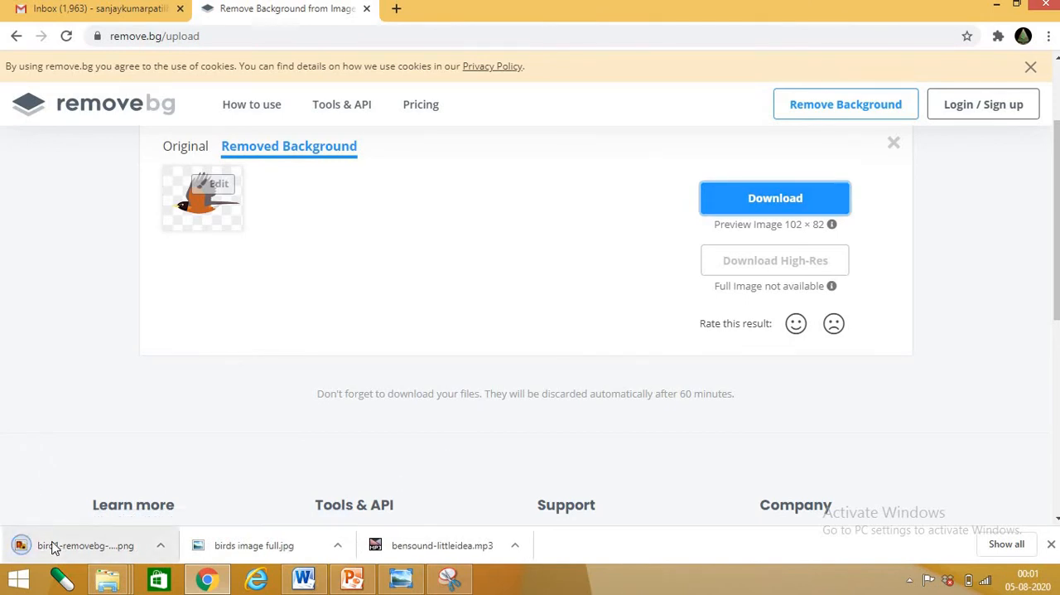
pyautogui.scroll(2, 828, 177)
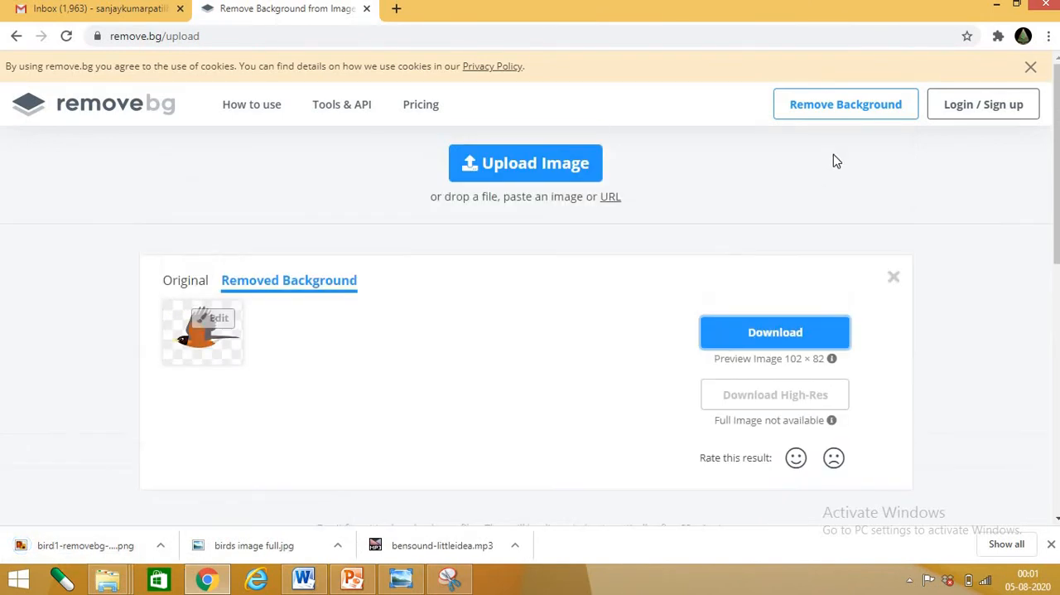
# Upload bird2 from the gif 1 folder to remove.bg and download its background-removed preview image
pyautogui.click(572, 171)
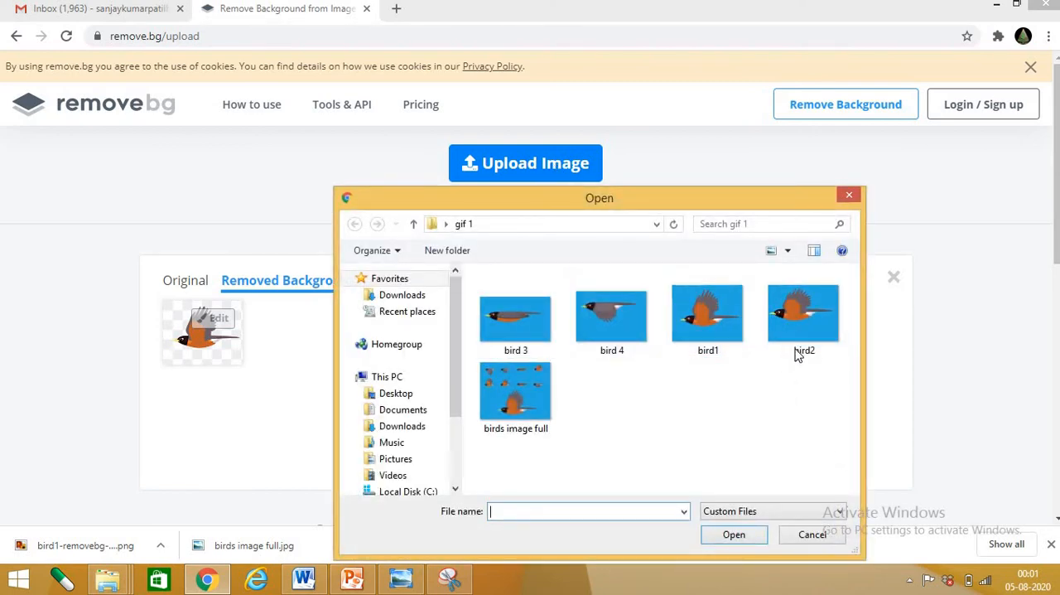
pyautogui.doubleClick(800, 334)
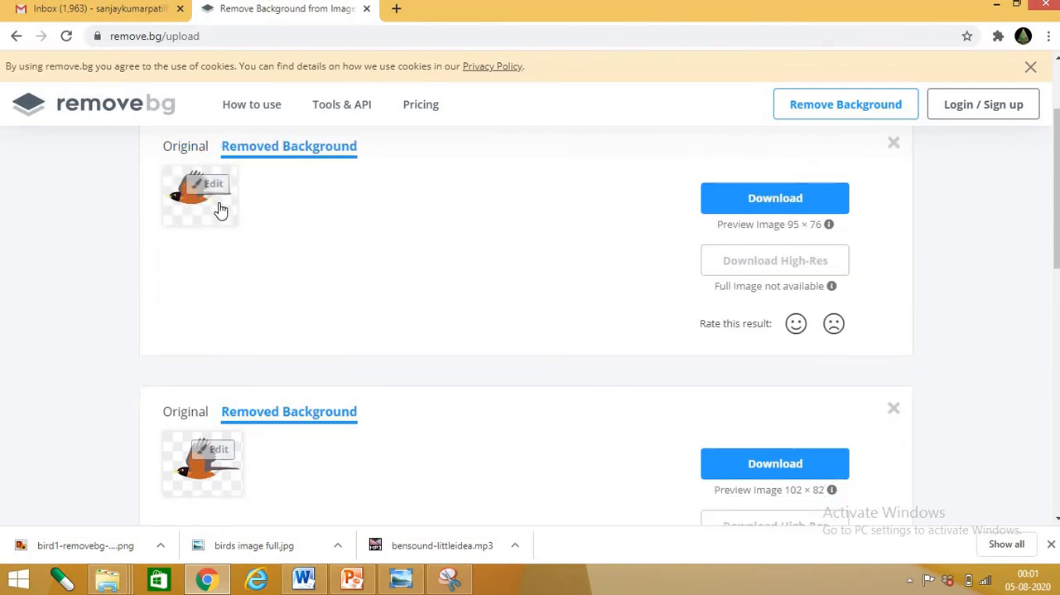
pyautogui.click(791, 203)
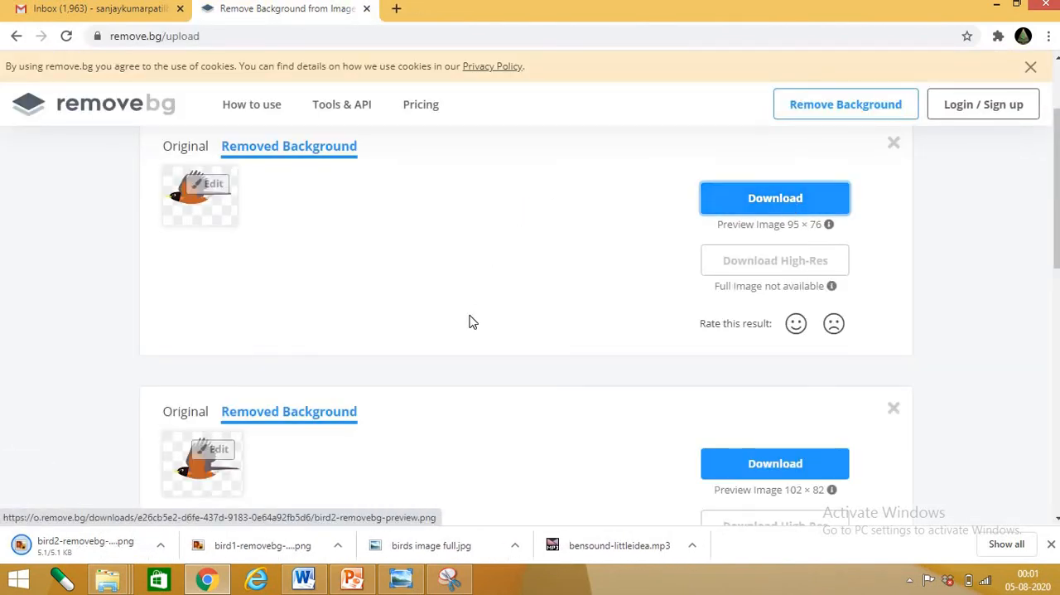
# Upload bird 3 from the gif 1 folder to remove.bg and download its background-removed preview image
pyautogui.scroll(2, 480, 301)
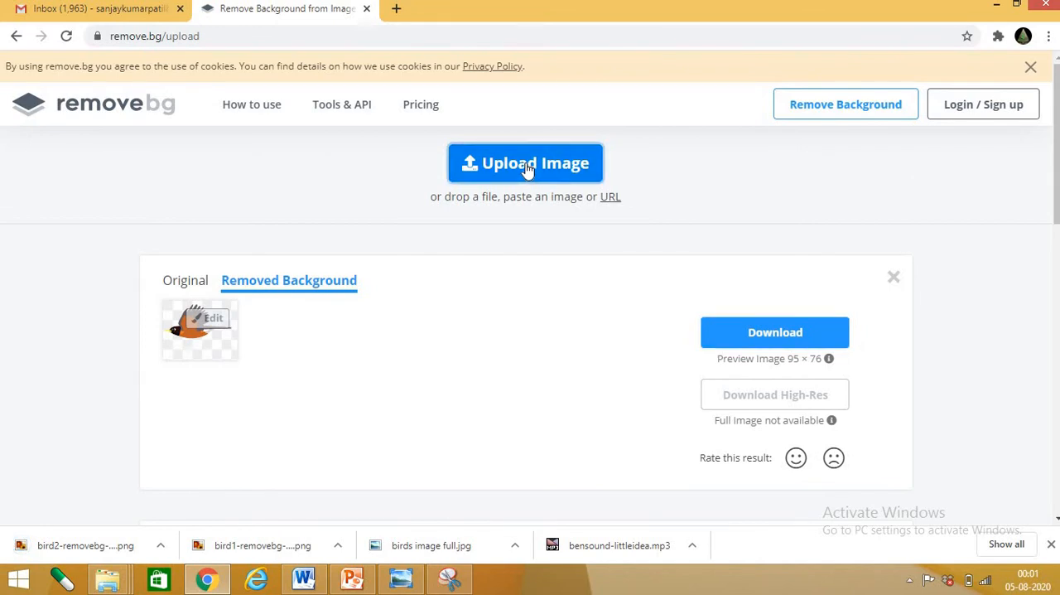
pyautogui.click(528, 168)
pyautogui.doubleClick(522, 321)
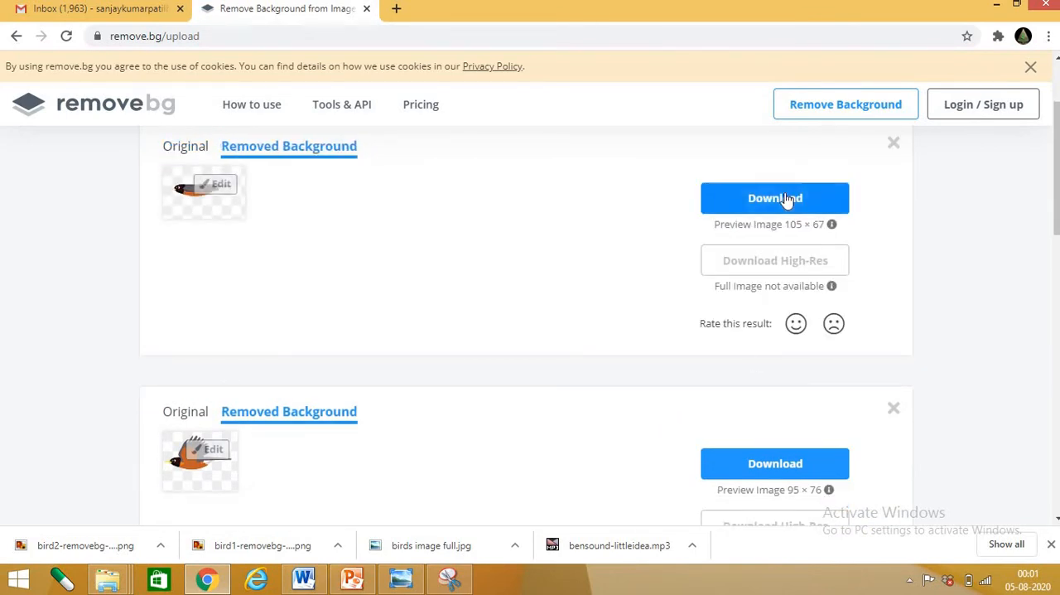
pyautogui.click(787, 198)
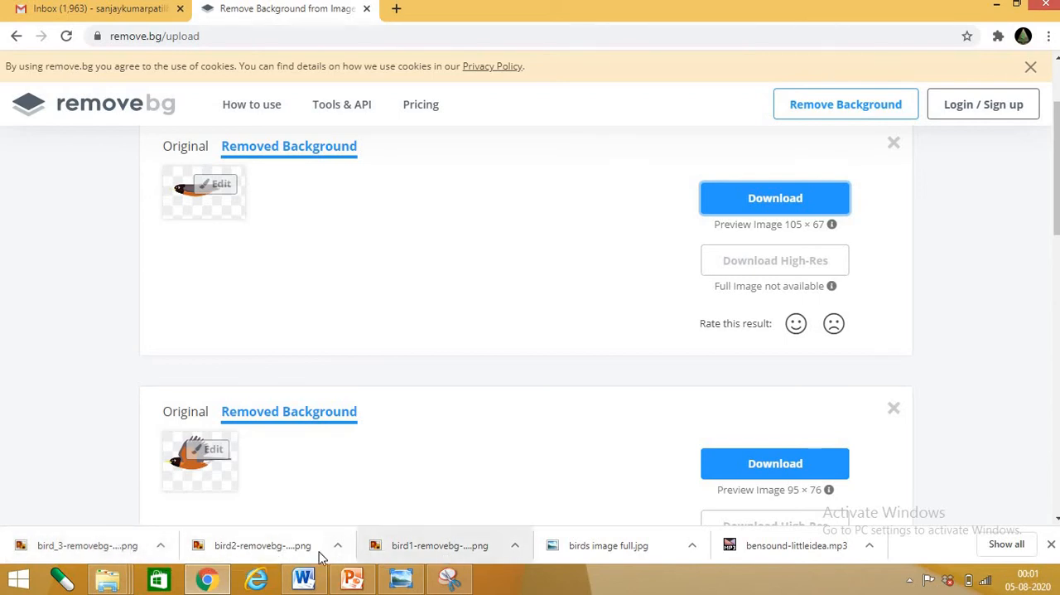
# Upload bird 4 from the gif 1 folder to remove.bg and download its background-removed preview image
pyautogui.scroll(2, 629, 287)
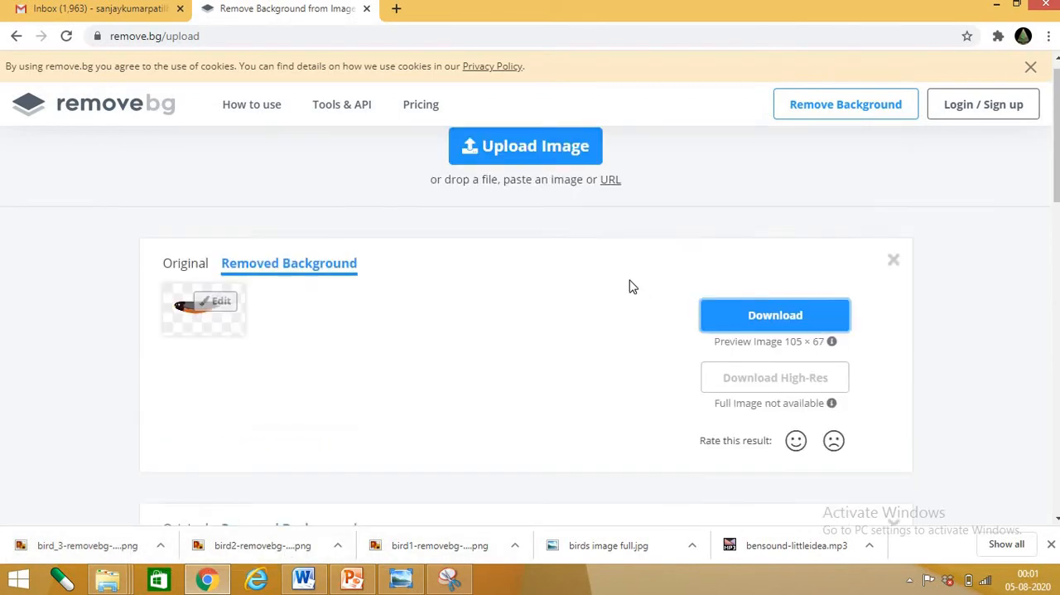
pyautogui.click(542, 163)
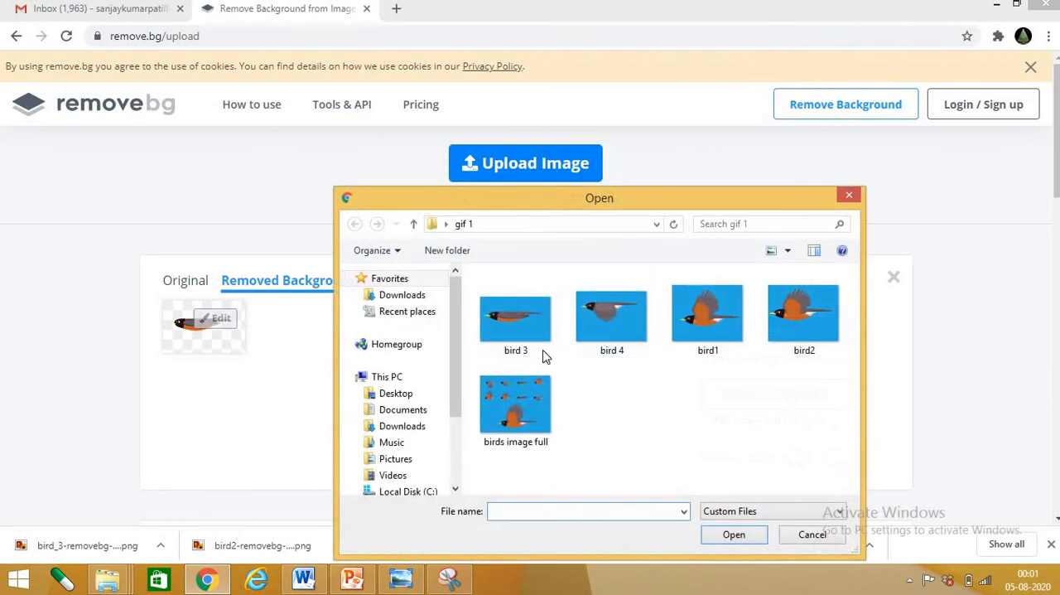
pyautogui.doubleClick(608, 330)
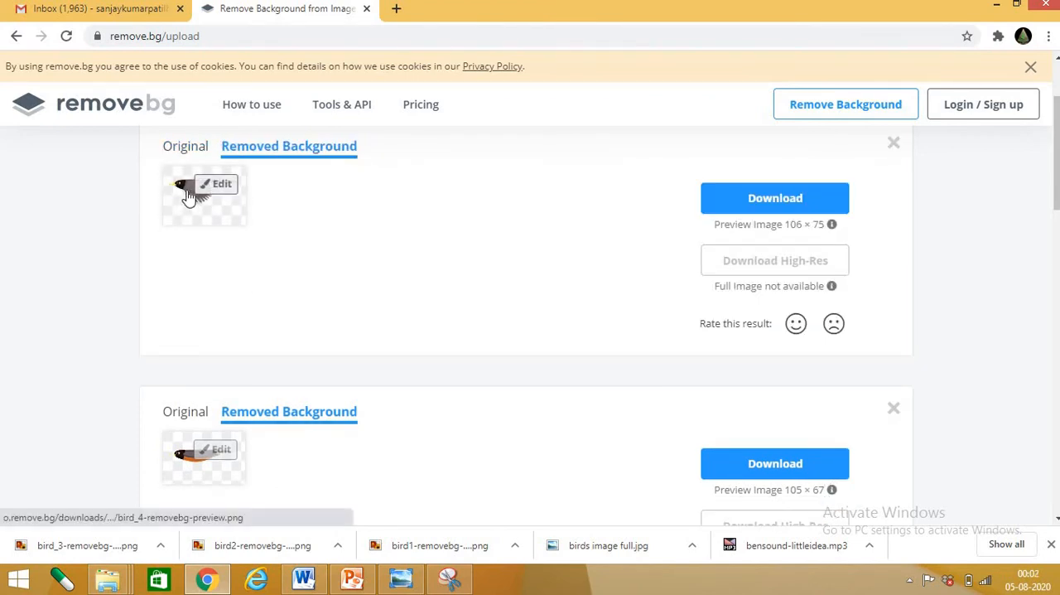
pyautogui.click(752, 210)
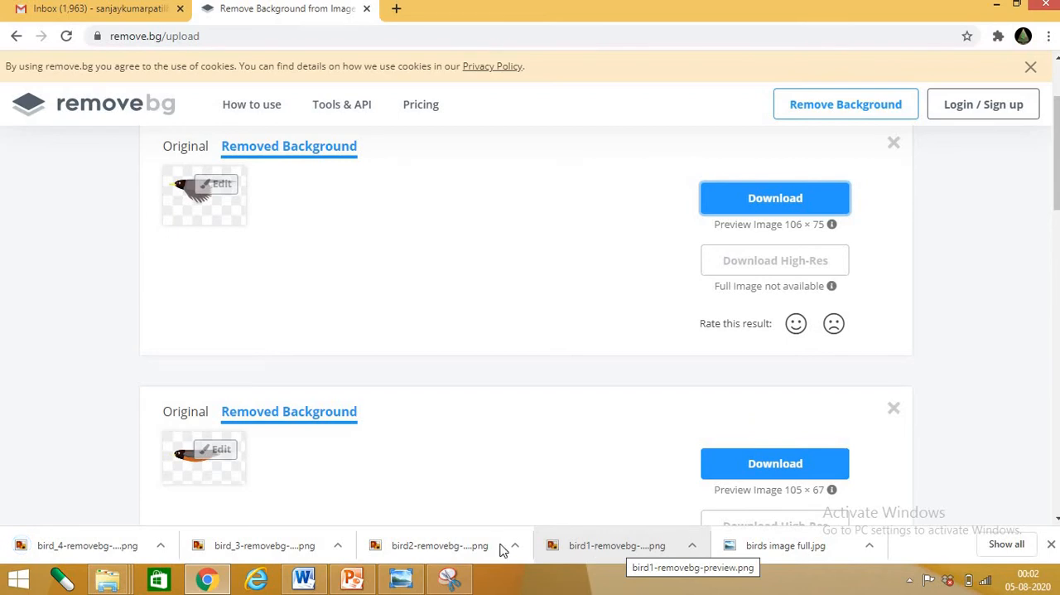
# Show the bird_4 download in its Downloads folder and copy the removebg preview images of all four birds
pyautogui.click(160, 546)
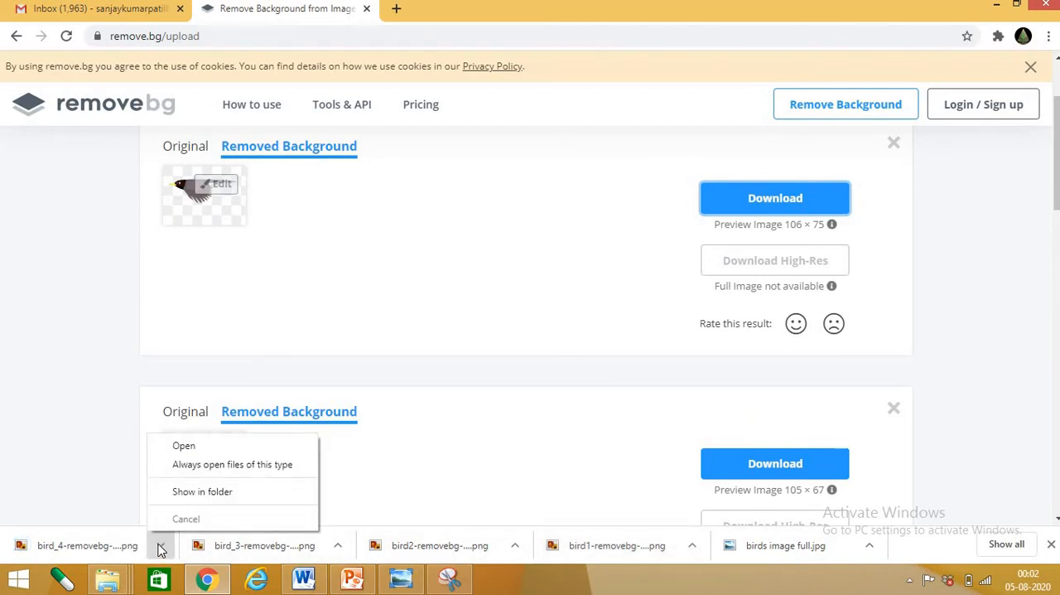
pyautogui.click(202, 493)
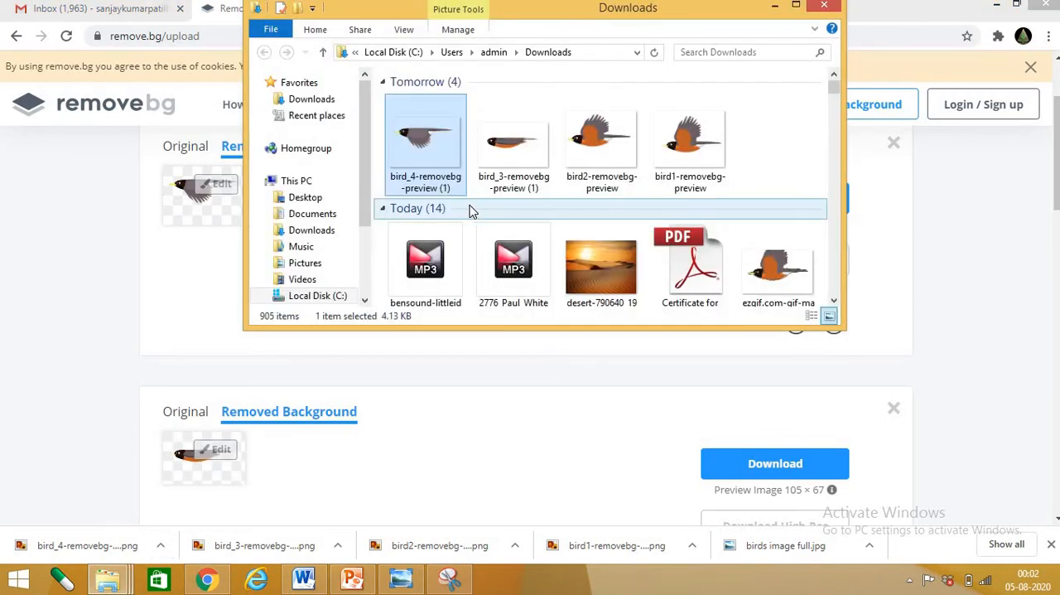
pyautogui.click(691, 168)
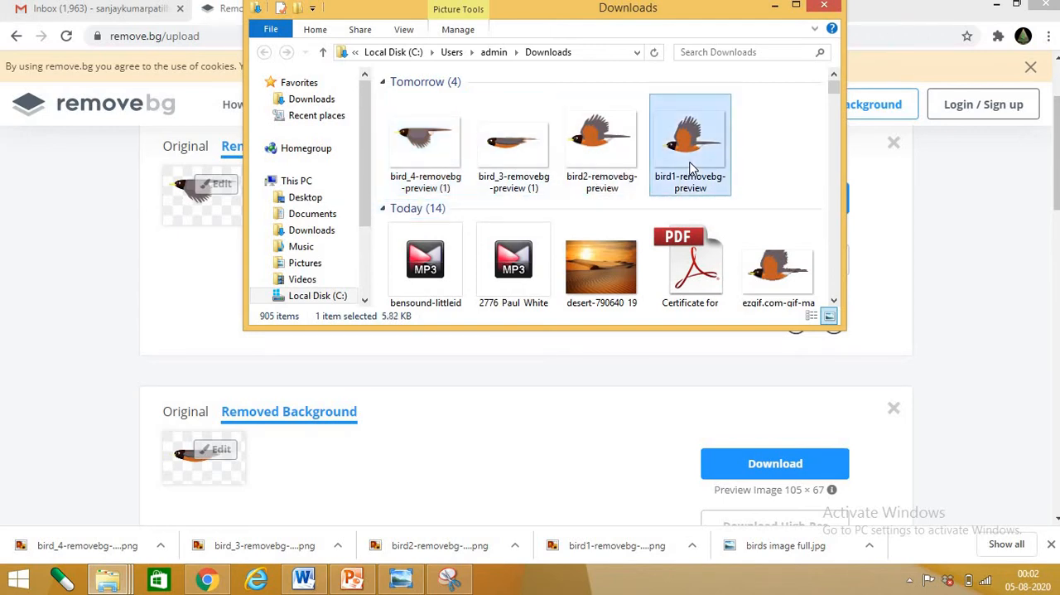
pyautogui.keyDown('ctrl'); pyautogui.click(621, 161); pyautogui.keyUp('ctrl')
pyautogui.keyDown('ctrl'); pyautogui.click(513, 157); pyautogui.keyUp('ctrl')
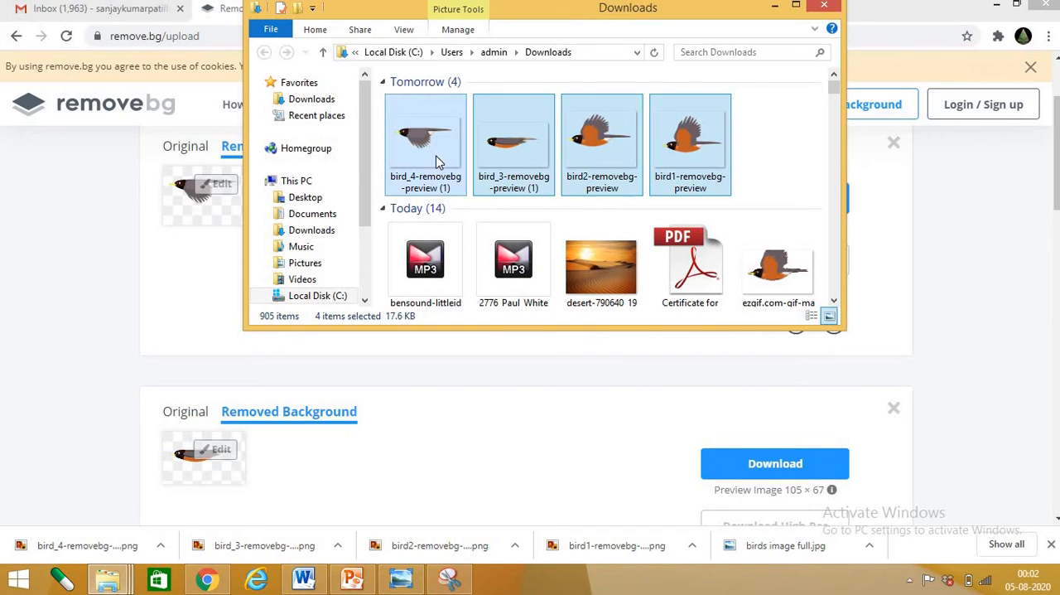
# Minimize the Downloads, Chrome and PowerPoint windows and paste the four removebg preview images into the gif 1 folder
pyautogui.click(776, 8)
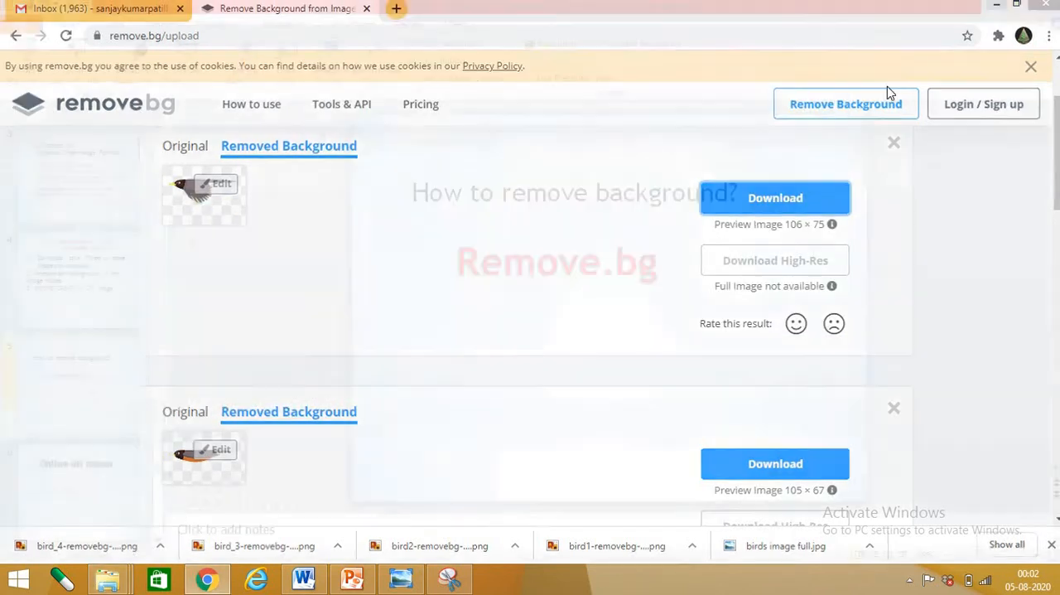
pyautogui.click(994, 6)
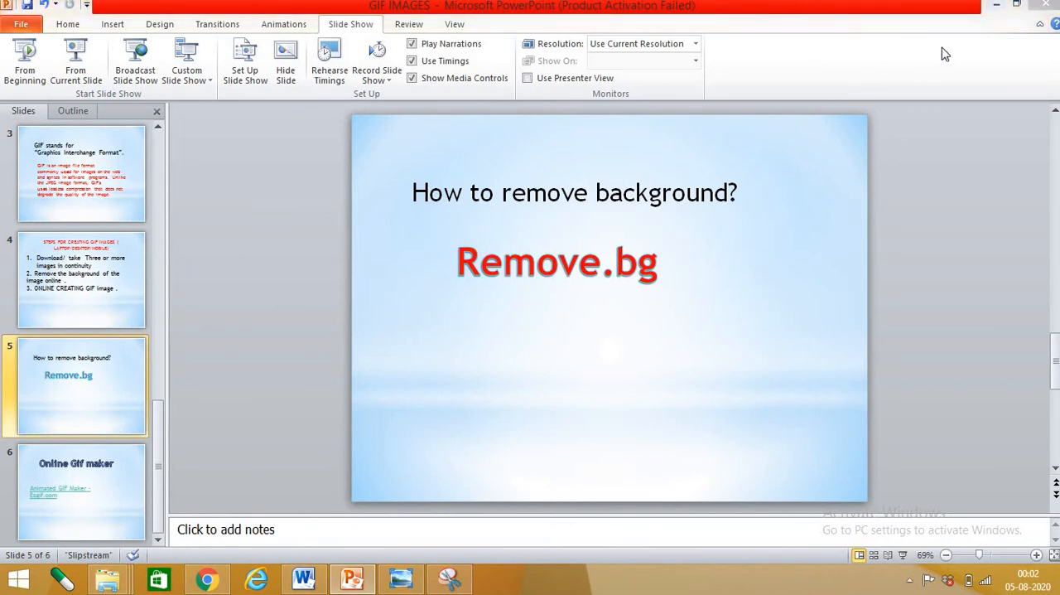
pyautogui.click(996, 6)
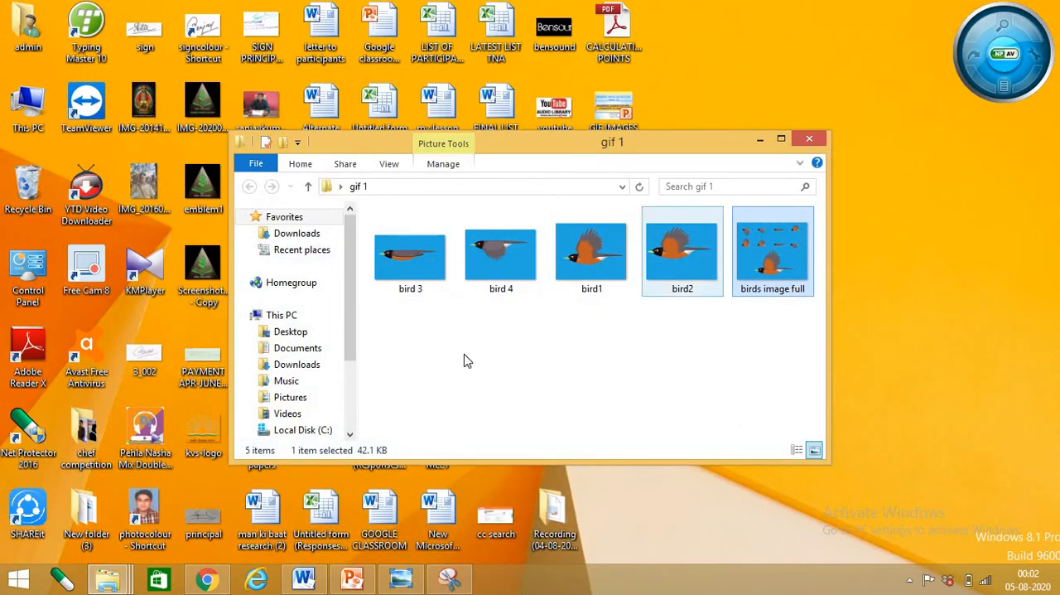
pyautogui.click(447, 373)
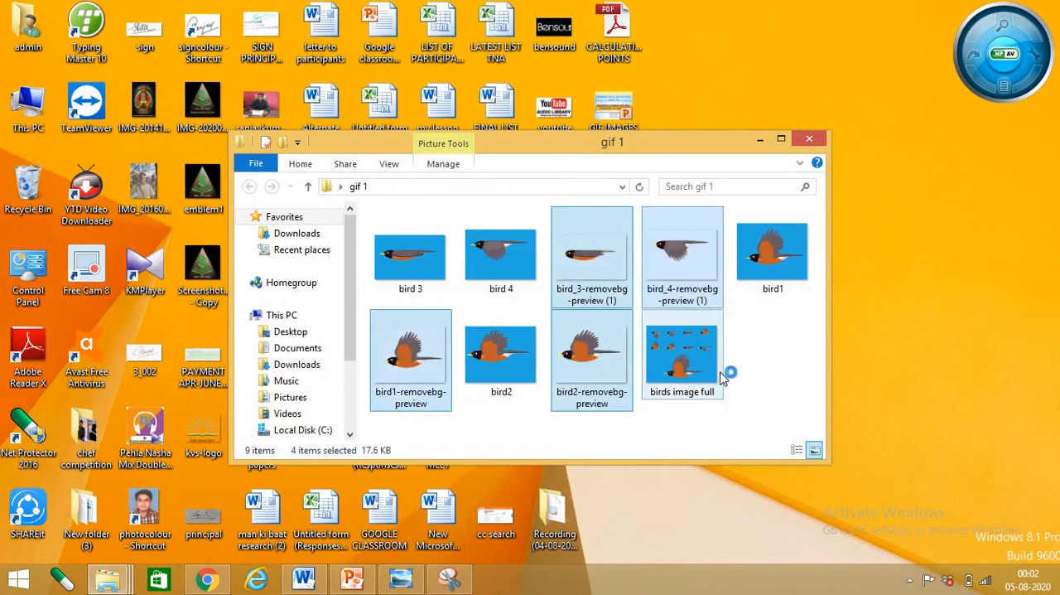
pyautogui.click(754, 377)
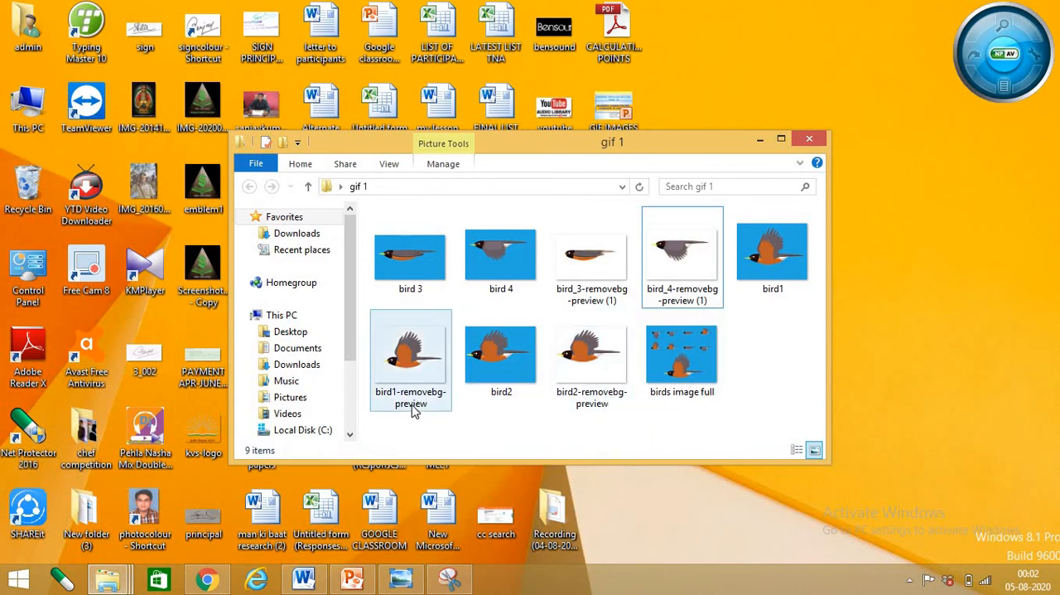
# Go through the four background-removed bird images in the gif 1 folder, from bird1 to bird 4
pyautogui.click(416, 377)
pyautogui.click(608, 378)
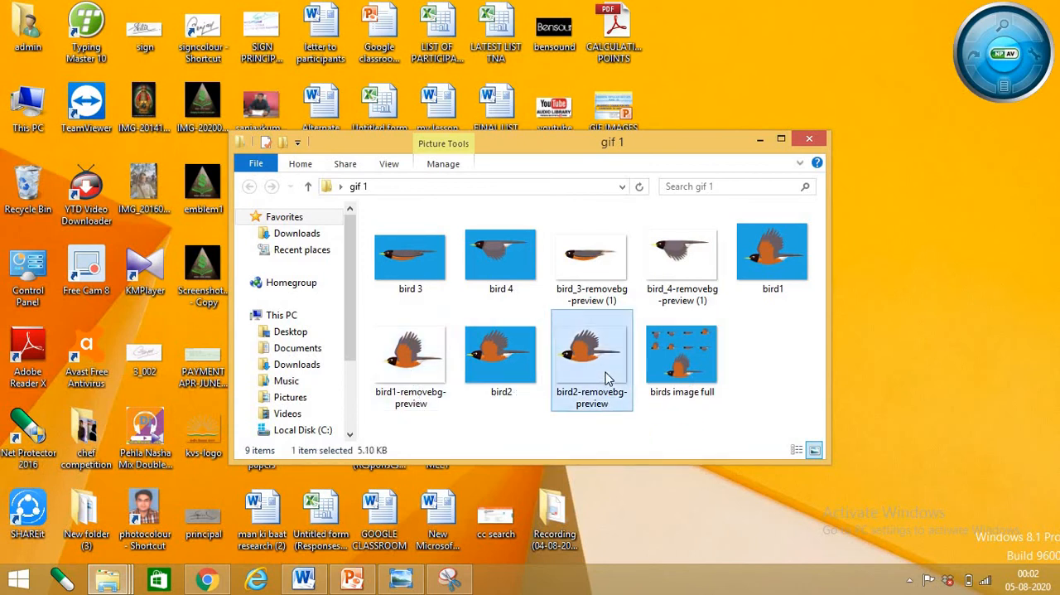
pyautogui.click(586, 255)
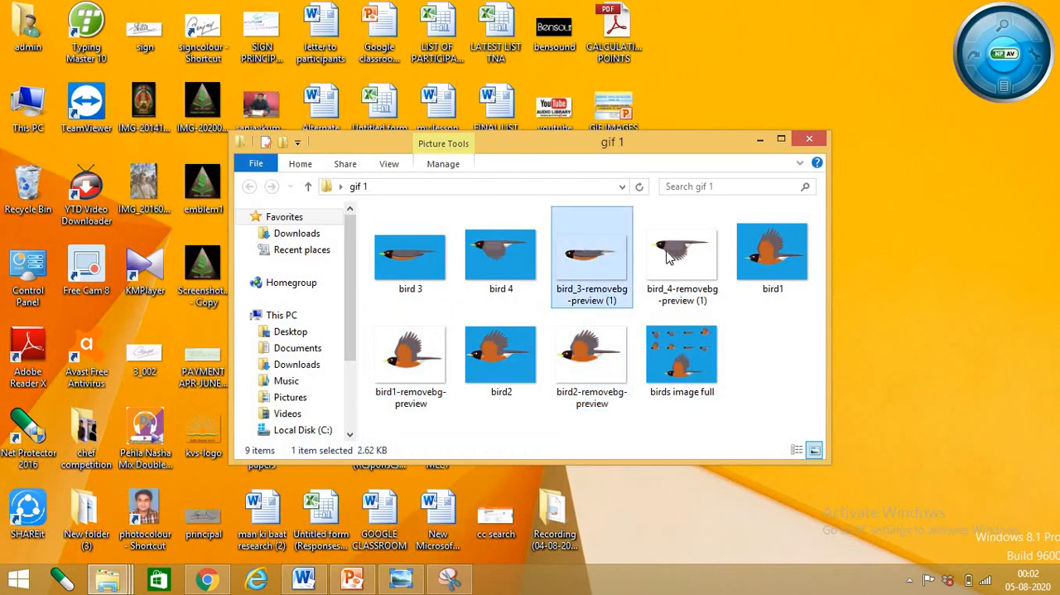
pyautogui.click(669, 258)
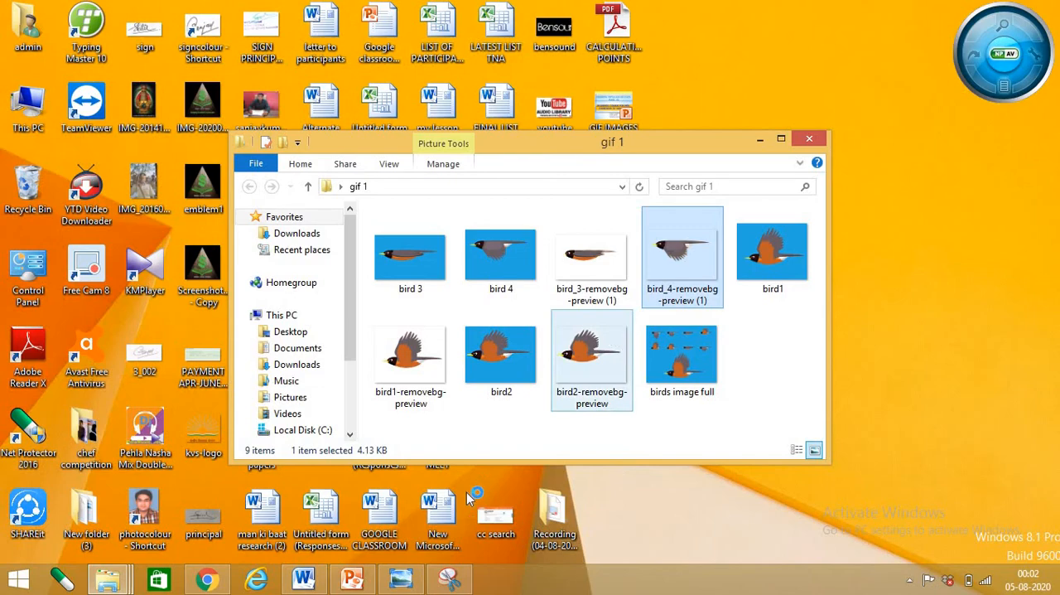
# Switch to the GIF IMAGES PowerPoint presentation and review the slides on the GIF creation steps and the online GIF maker
pyautogui.click(352, 579)
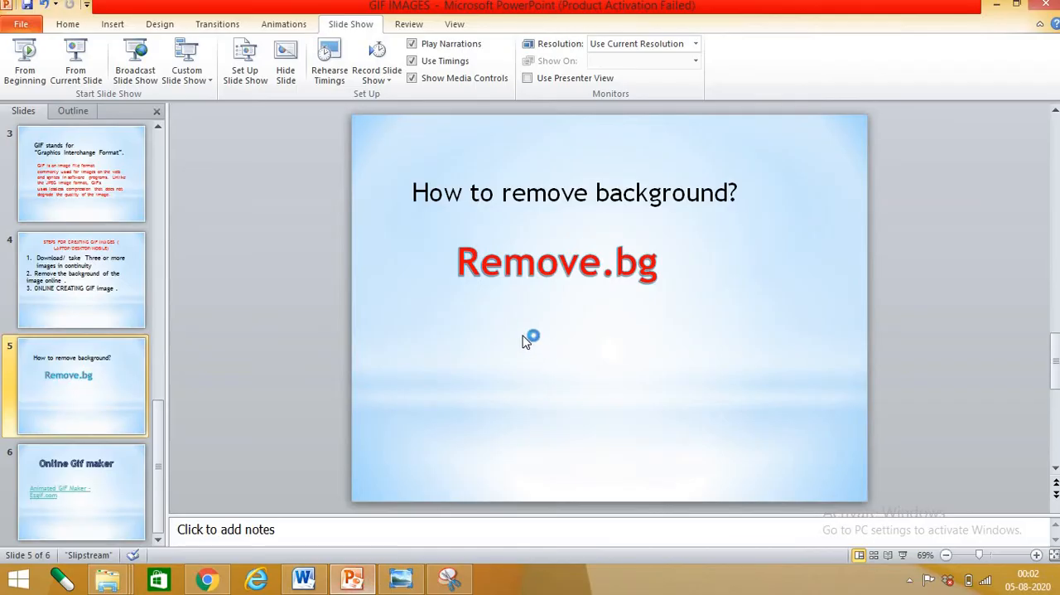
pyautogui.scroll(1, 518, 340)
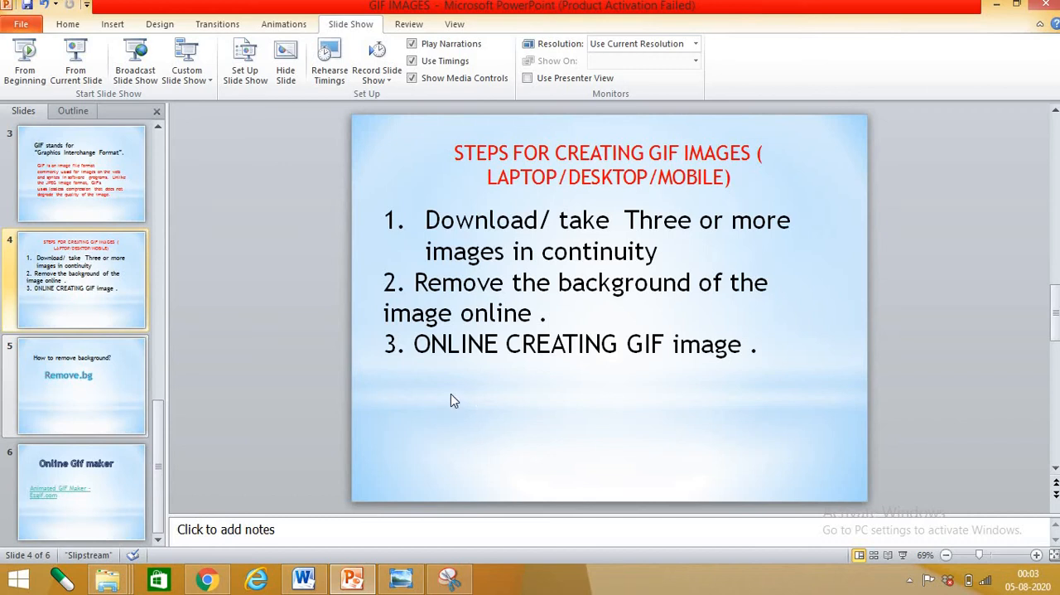
pyautogui.scroll(-4, 600, 377)
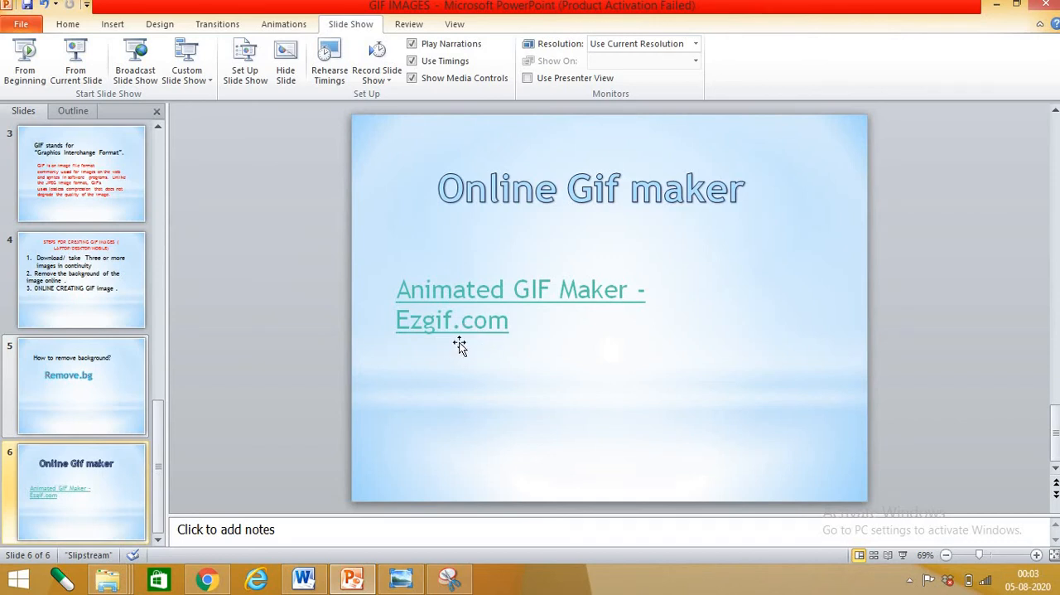
pyautogui.click(207, 578)
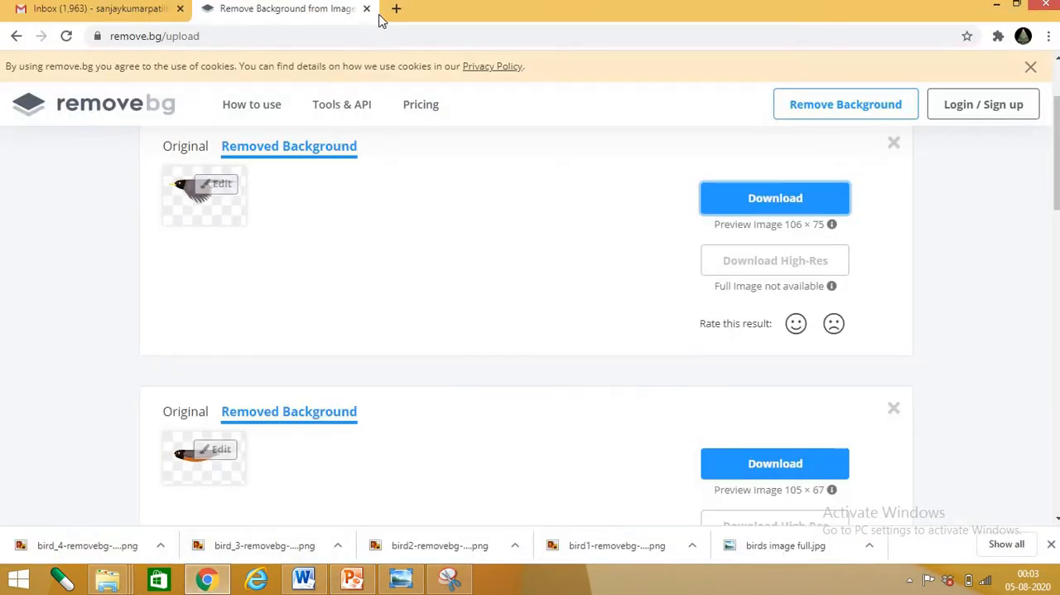
pyautogui.click(394, 10)
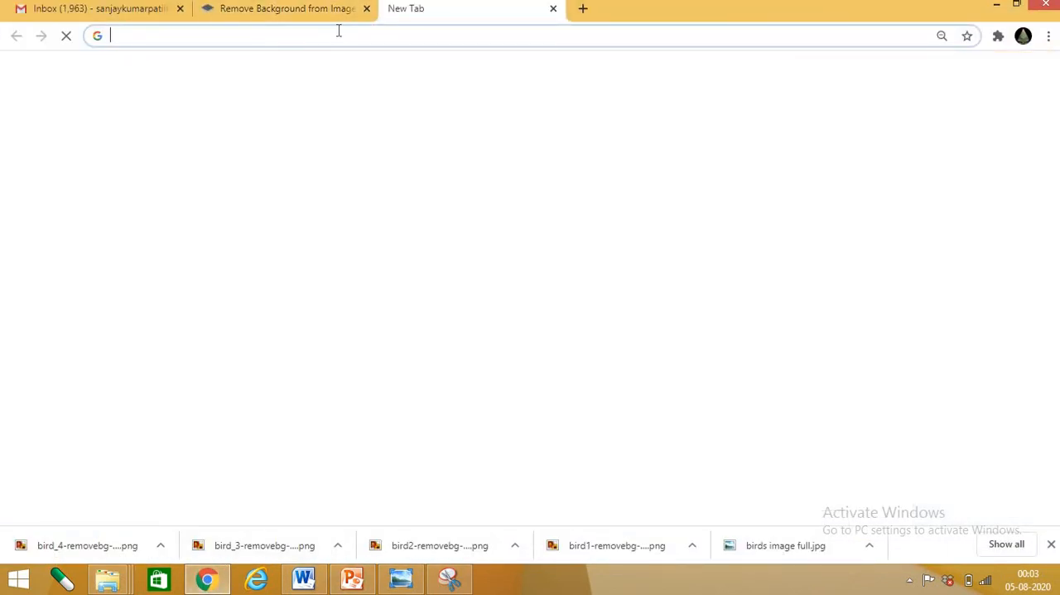
pyautogui.write('w')
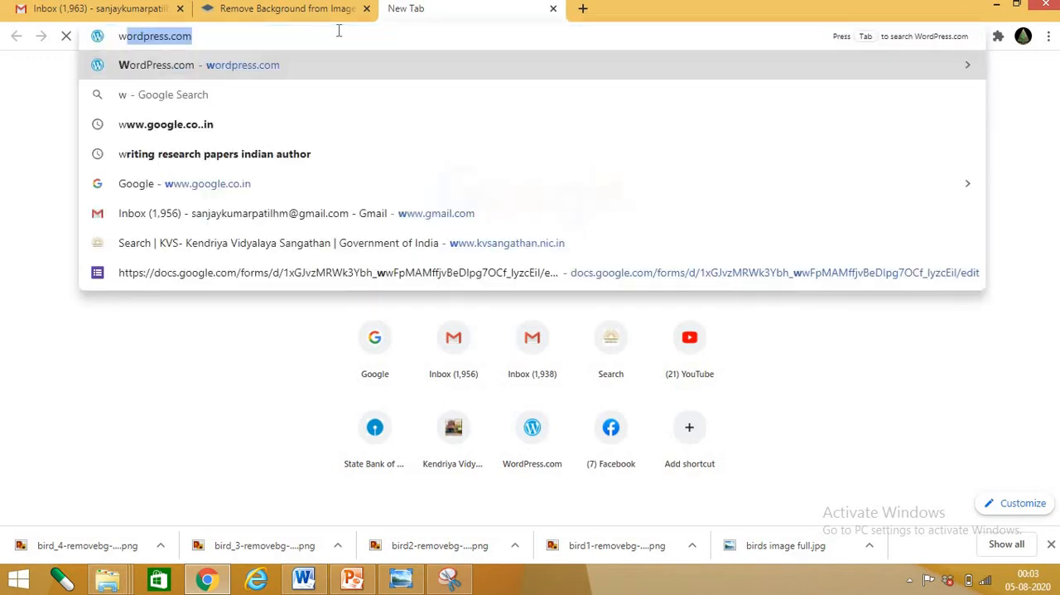
pyautogui.write('ww.googl')
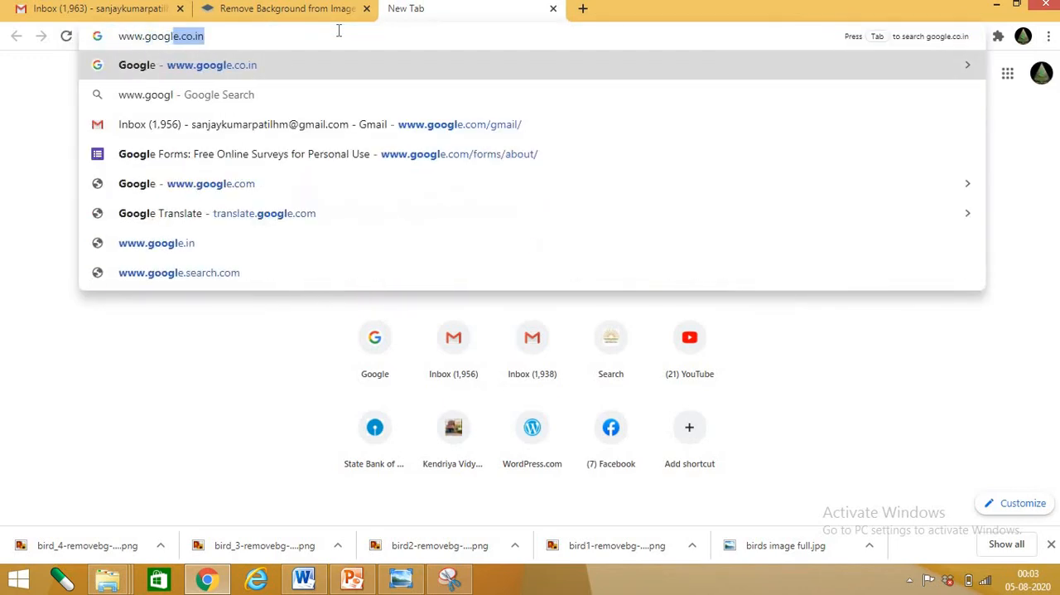
pyautogui.write('e.co.in')
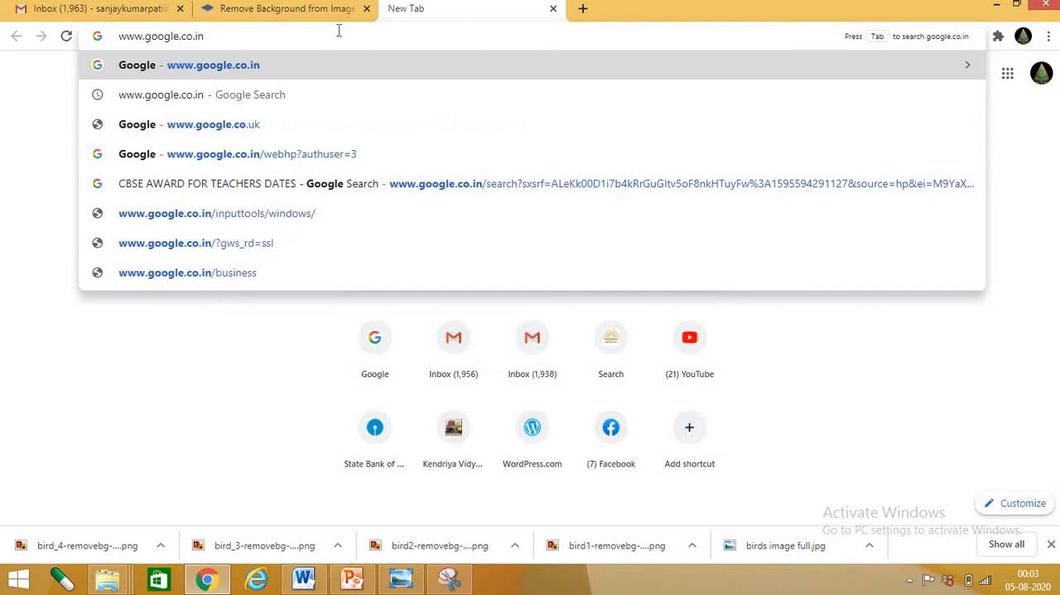
pyautogui.press('Return')
# Search Google for "ezgif" and open the Ezgif.com site
pyautogui.write('e')
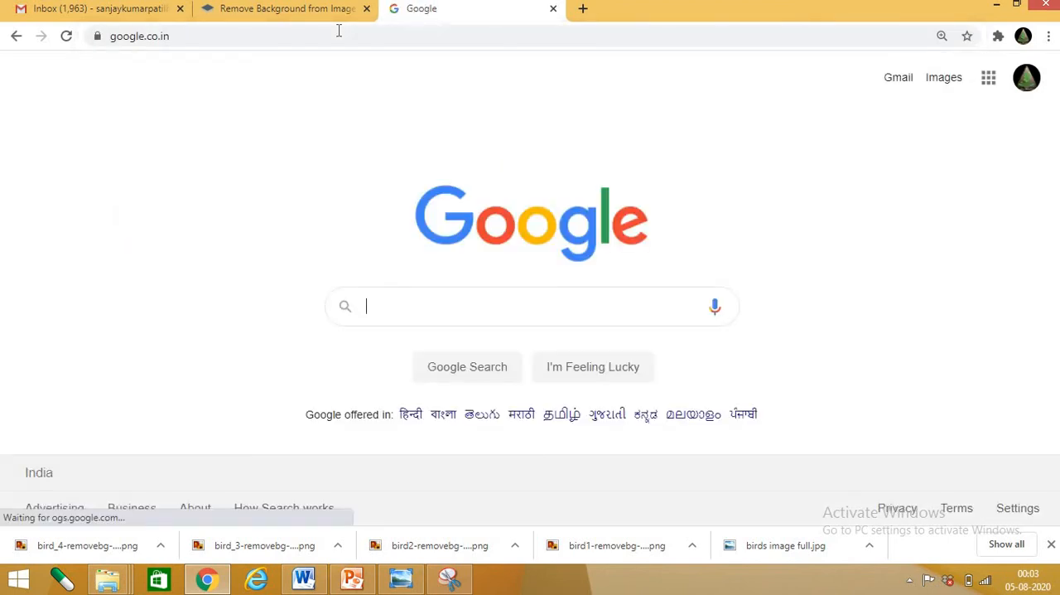
pyautogui.write('zfi')
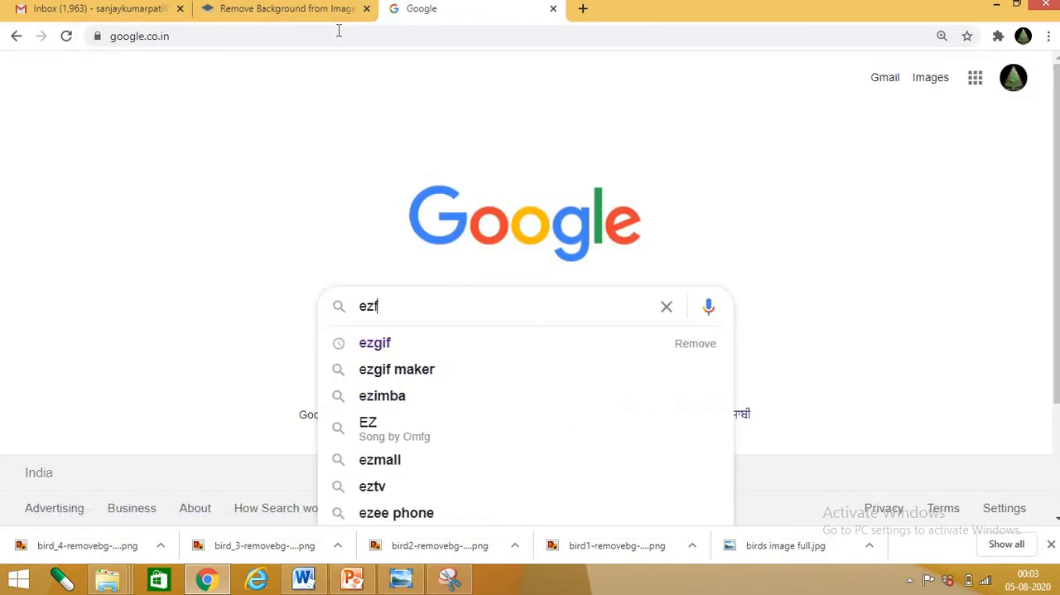
pyautogui.press('BackSpace')
pyautogui.press('BackSpace')
pyautogui.press('Return')
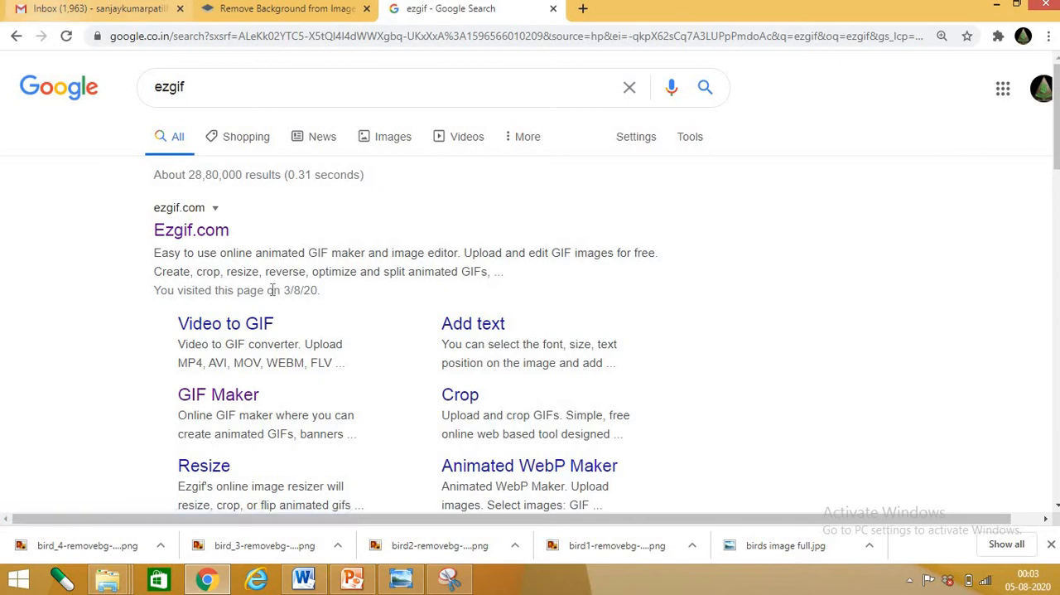
pyautogui.click(190, 232)
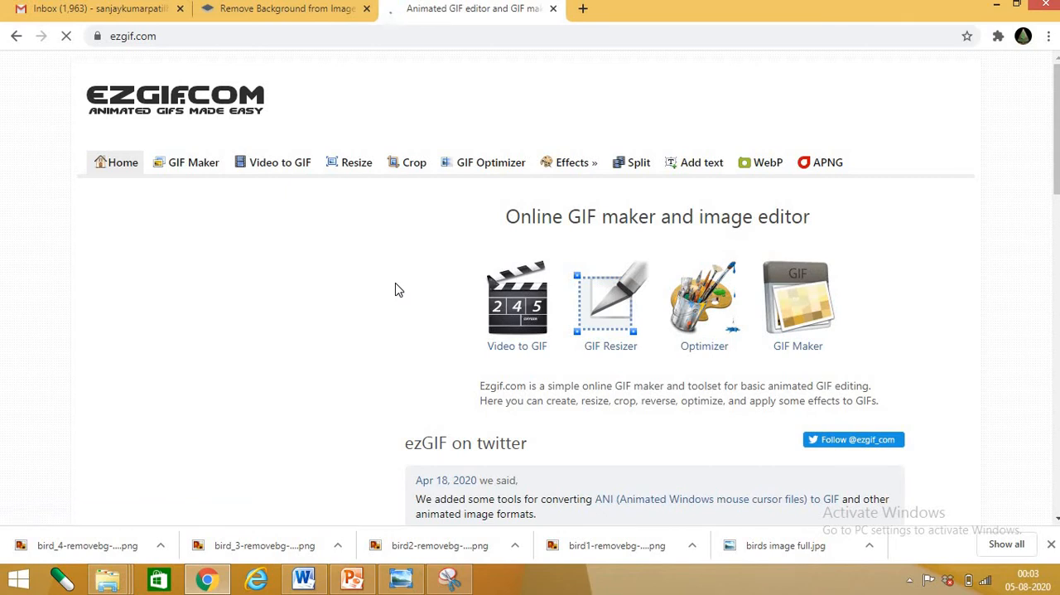
pyautogui.scroll(-8, 335, 294)
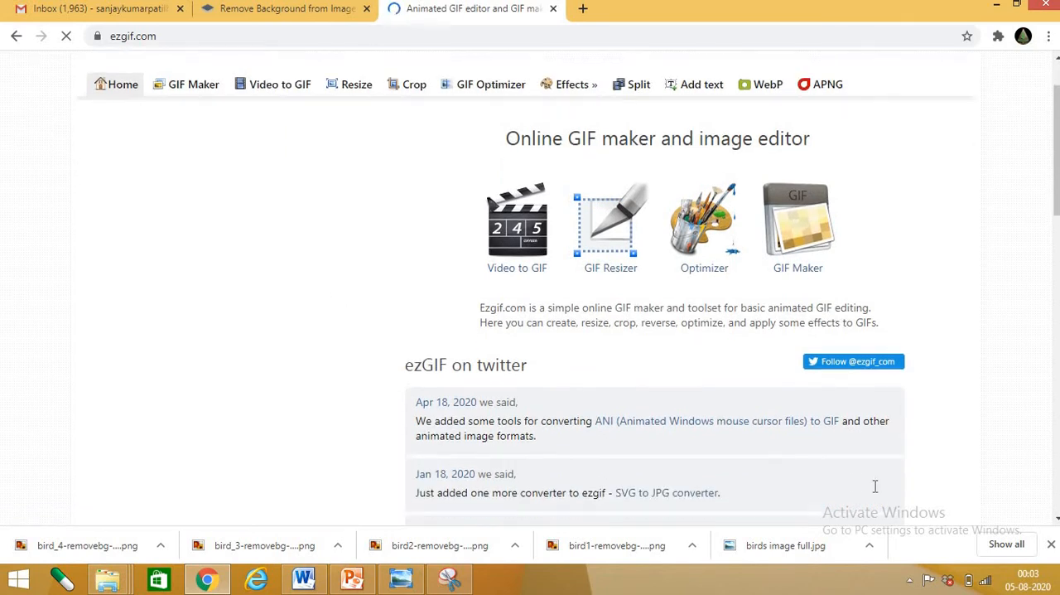
# Open the Animated GIF Maker page on Ezgif.com
pyautogui.scroll(8, 303, 320)
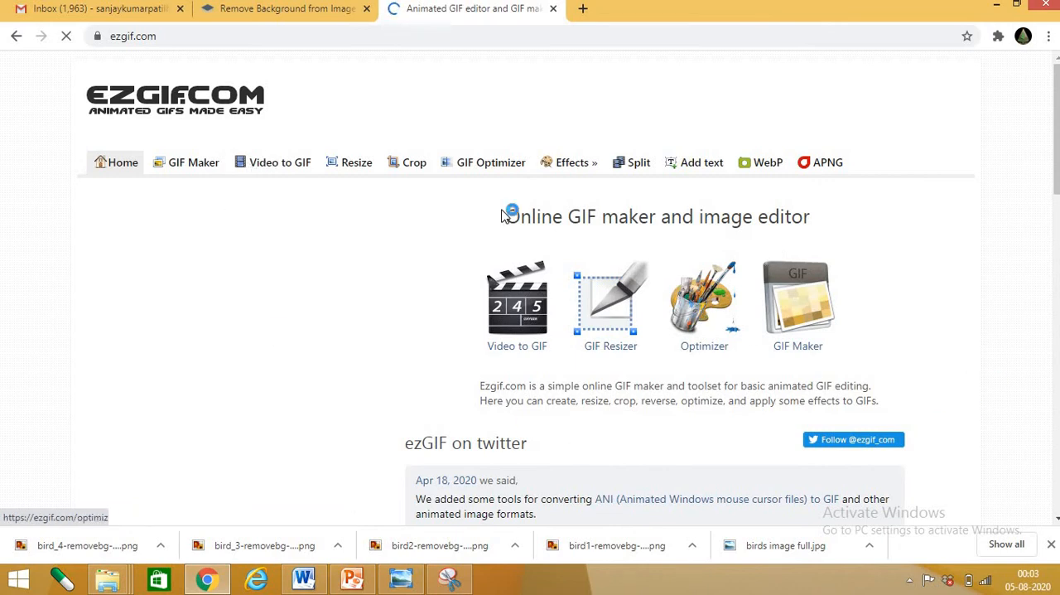
pyautogui.scroll(-4, 485, 378)
pyautogui.scroll(4, 230, 232)
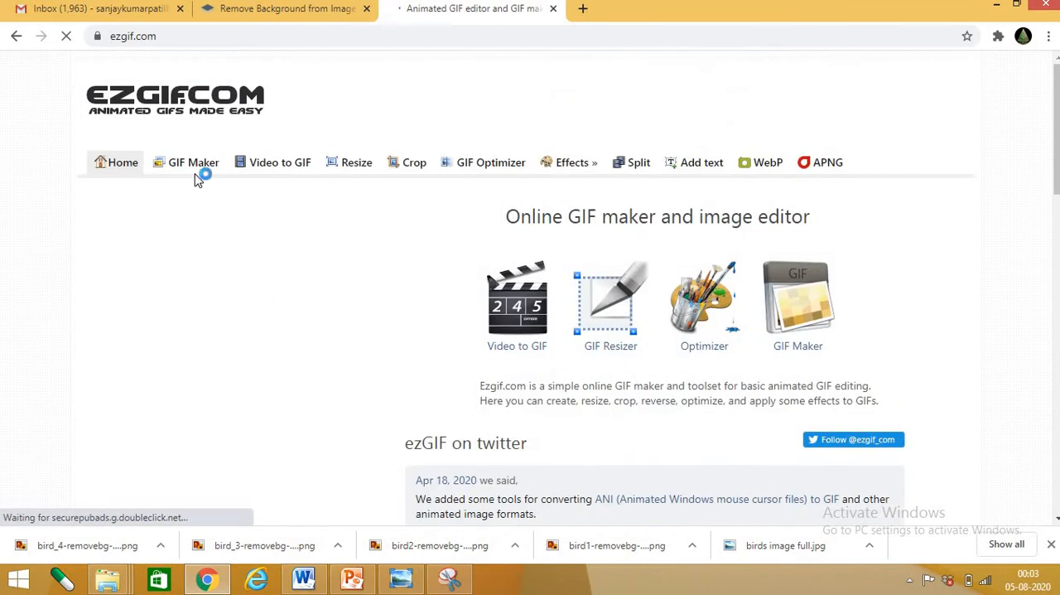
pyautogui.click(197, 169)
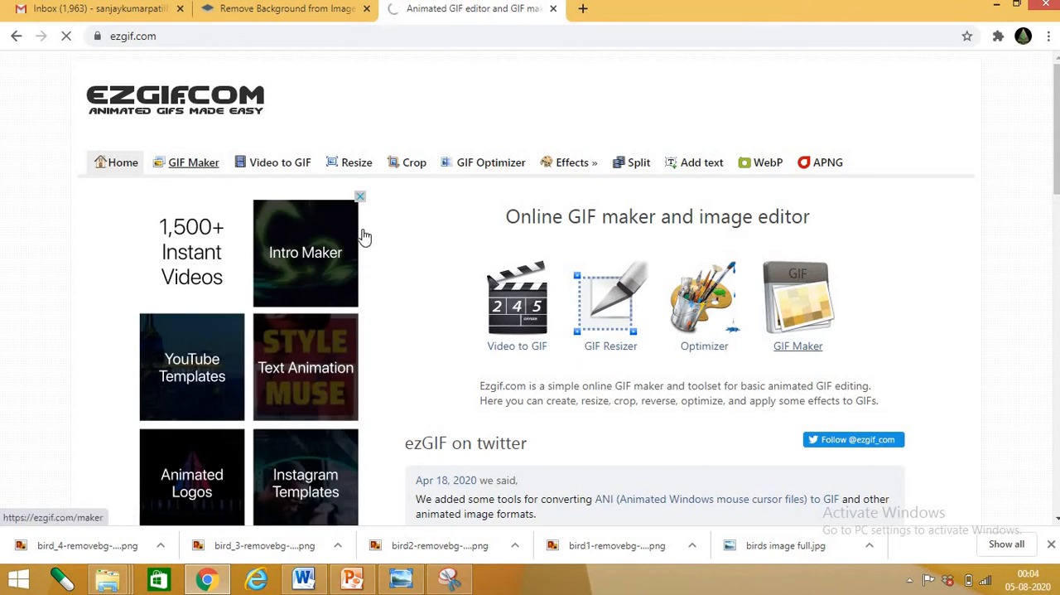
pyautogui.click(197, 169)
pyautogui.scroll(-2, 611, 343)
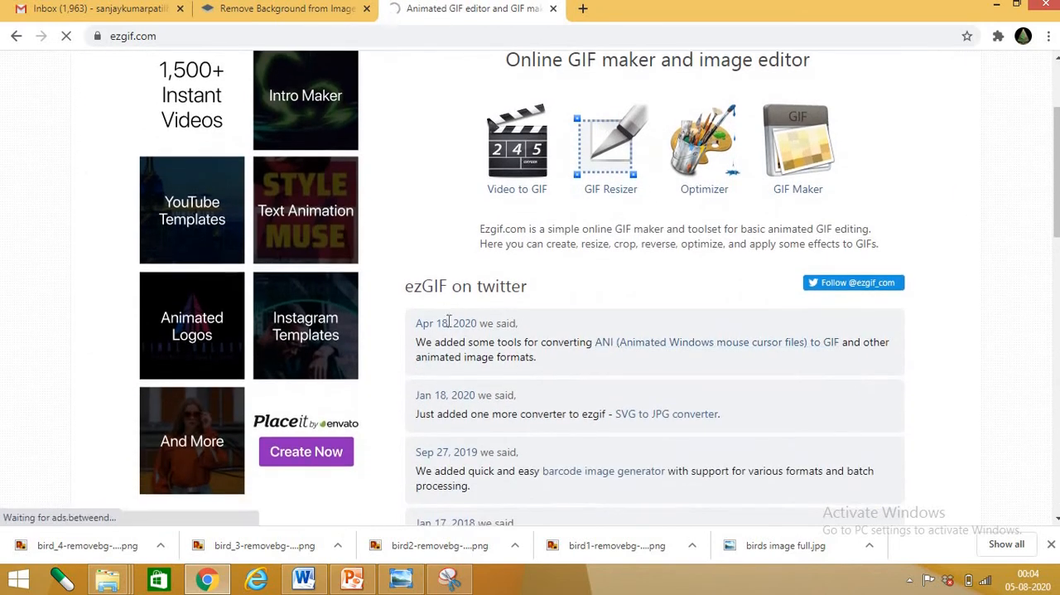
pyautogui.scroll(-2, 607, 339)
pyautogui.scroll(-3, 617, 328)
pyautogui.scroll(5, 418, 256)
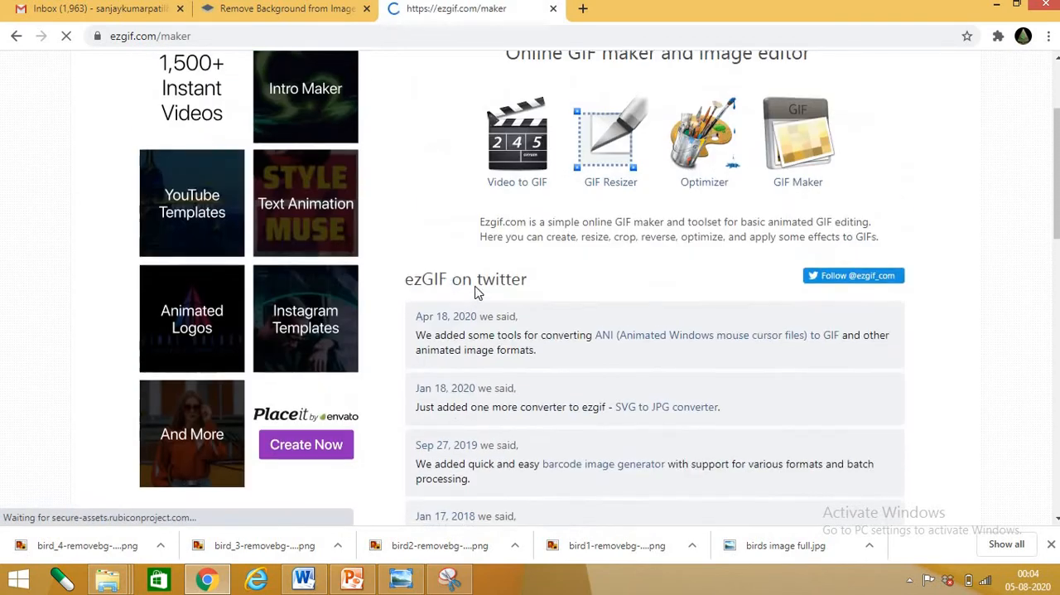
pyautogui.scroll(-3, 629, 258)
pyautogui.scroll(3, 579, 248)
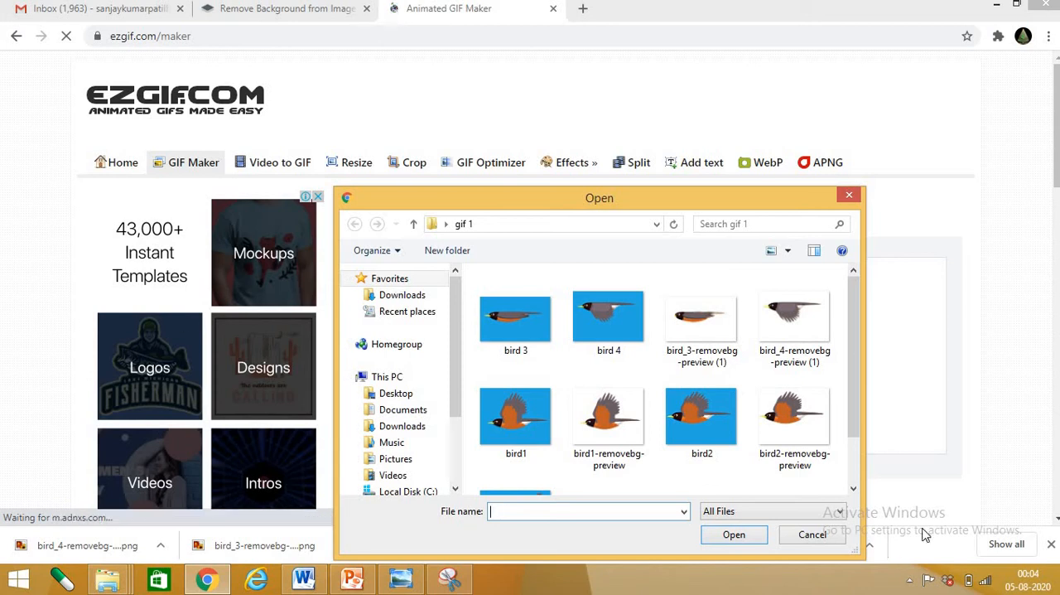
# Choose the four removebg-preview bird images from the gif 1 folder and upload them to make a GIF
pyautogui.click(592, 420)
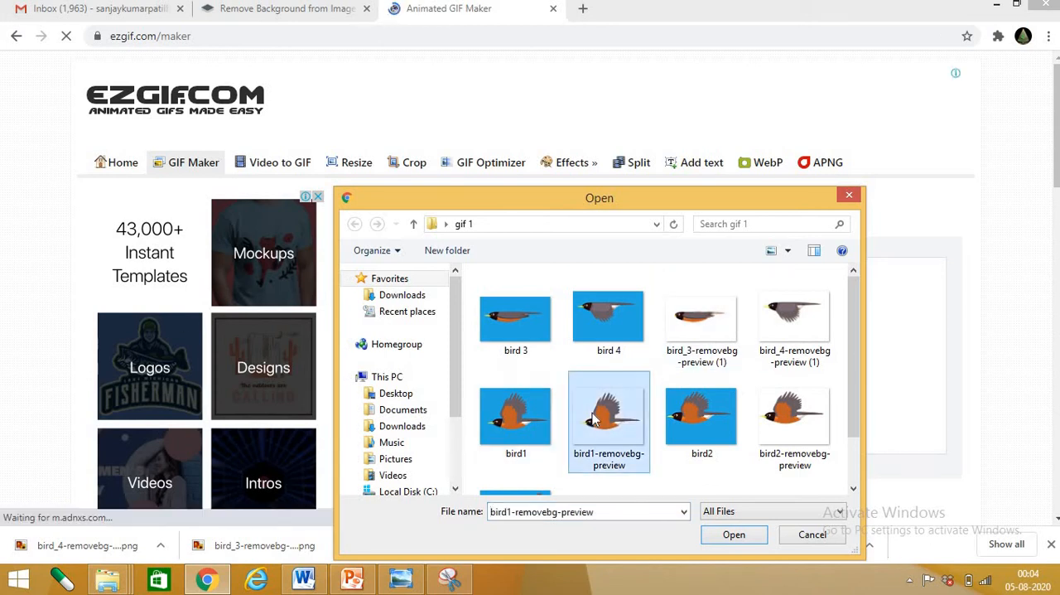
pyautogui.keyDown('ctrl'); pyautogui.click(770, 421); pyautogui.keyUp('ctrl')
pyautogui.keyDown('ctrl'); pyautogui.click(710, 344); pyautogui.keyUp('ctrl')
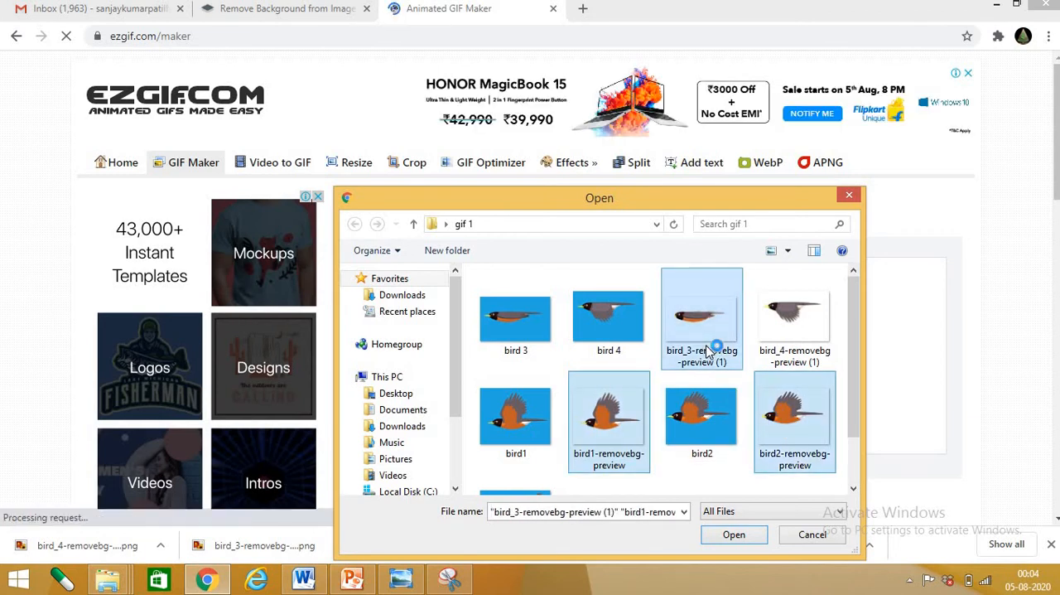
pyautogui.keyDown('ctrl'); pyautogui.click(778, 338); pyautogui.keyUp('ctrl')
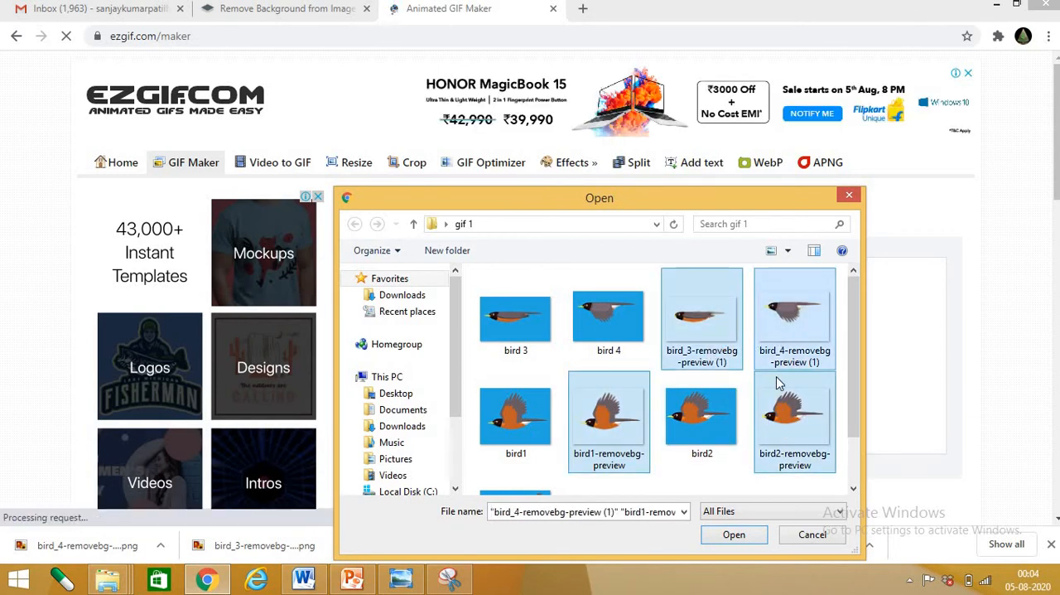
pyautogui.click(734, 534)
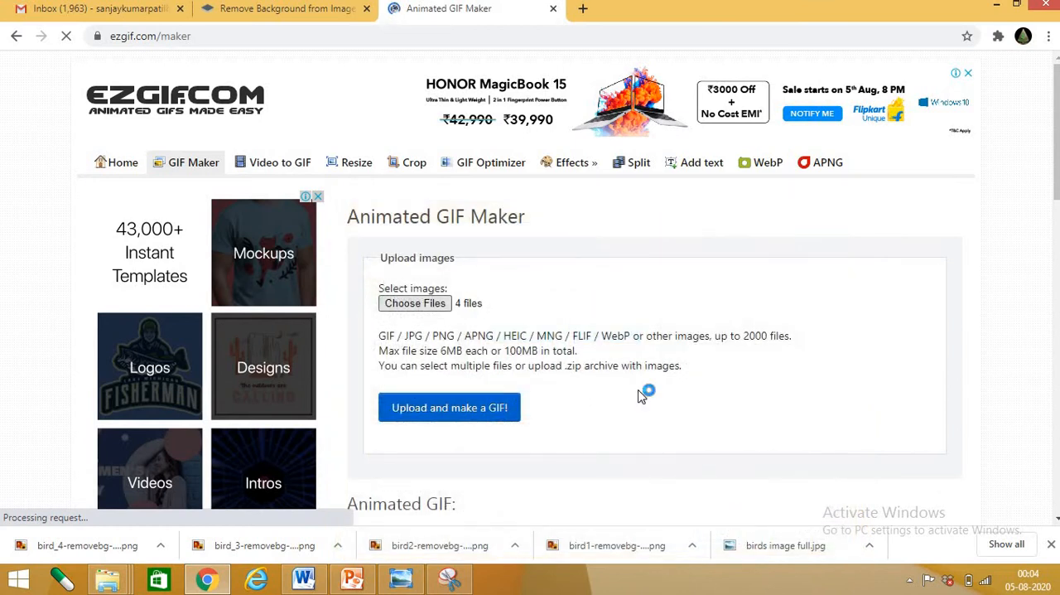
pyautogui.click(509, 404)
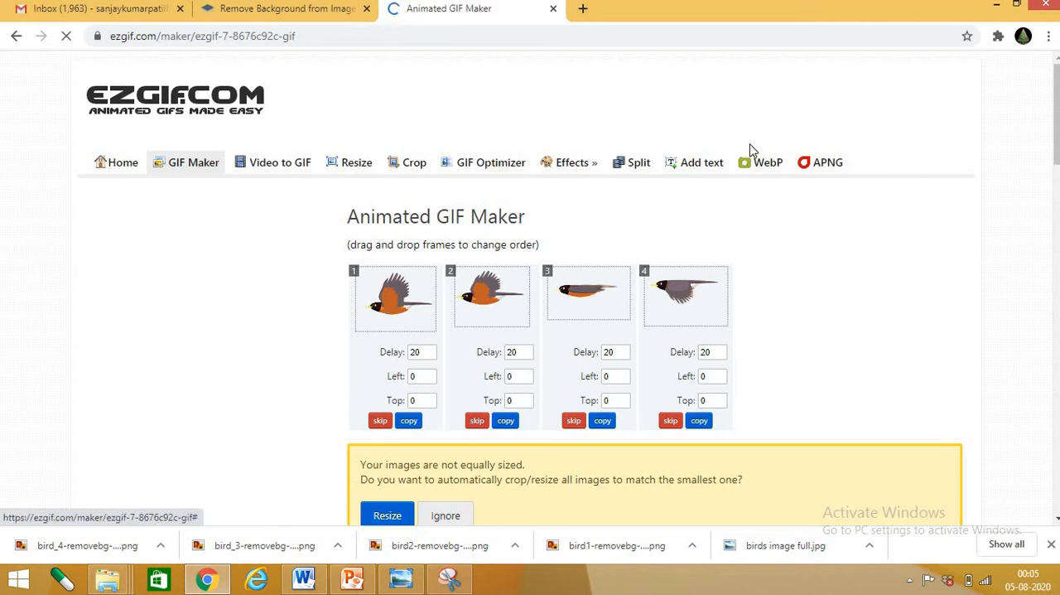
# Resize all frames to match the smallest image and review the frame delay, loop and effect options
pyautogui.scroll(-1, 677, 308)
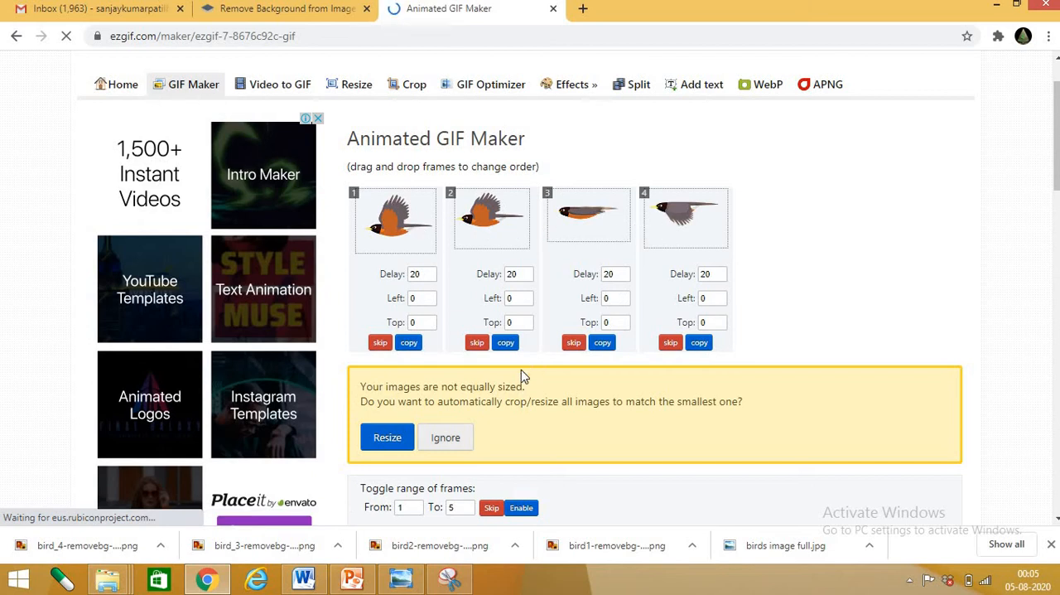
pyautogui.click(386, 441)
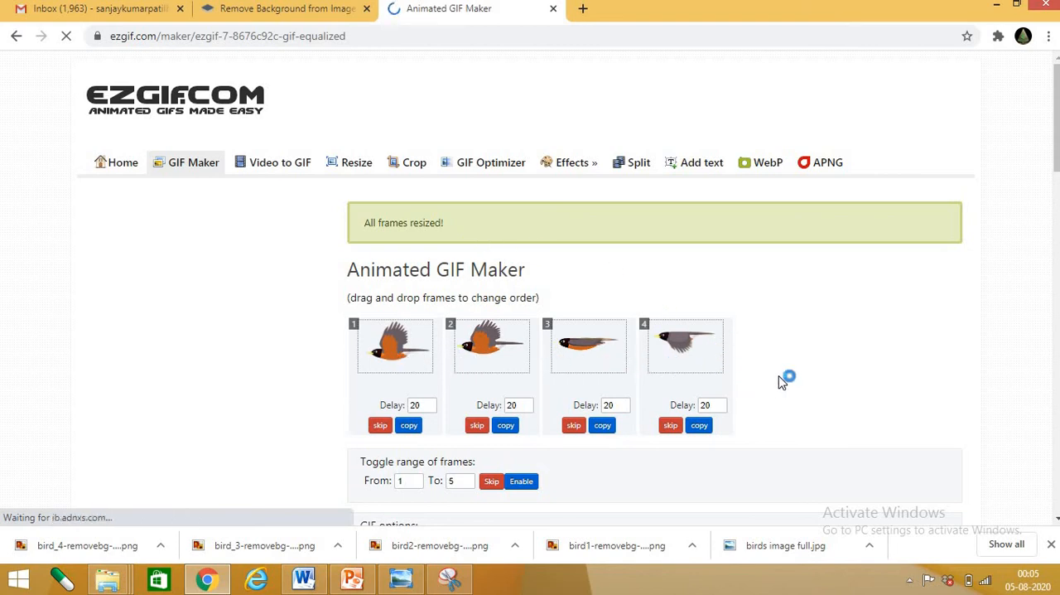
pyautogui.scroll(-2, 770, 374)
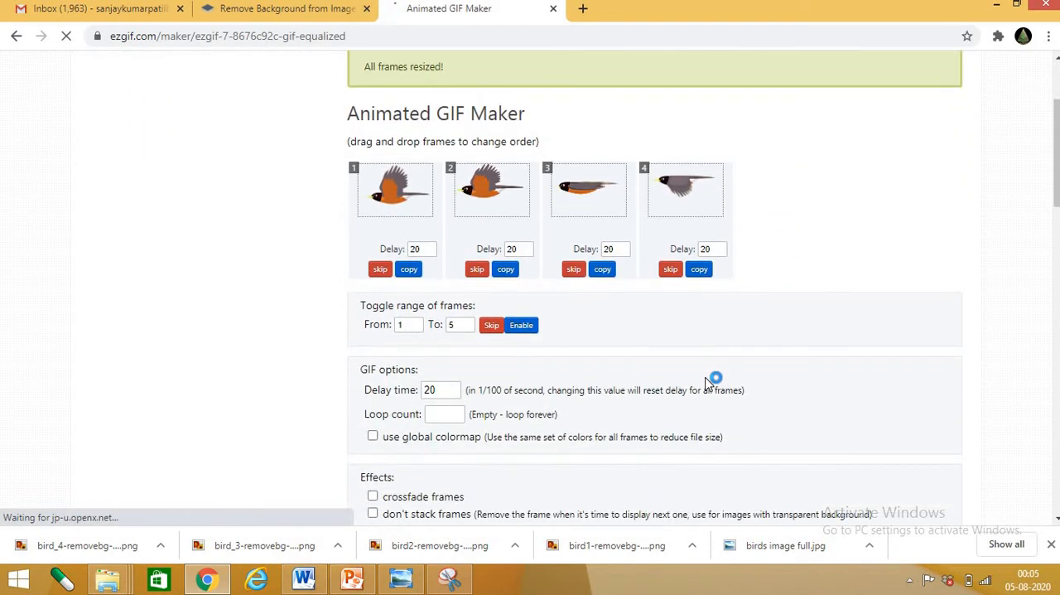
pyautogui.scroll(-1, 708, 383)
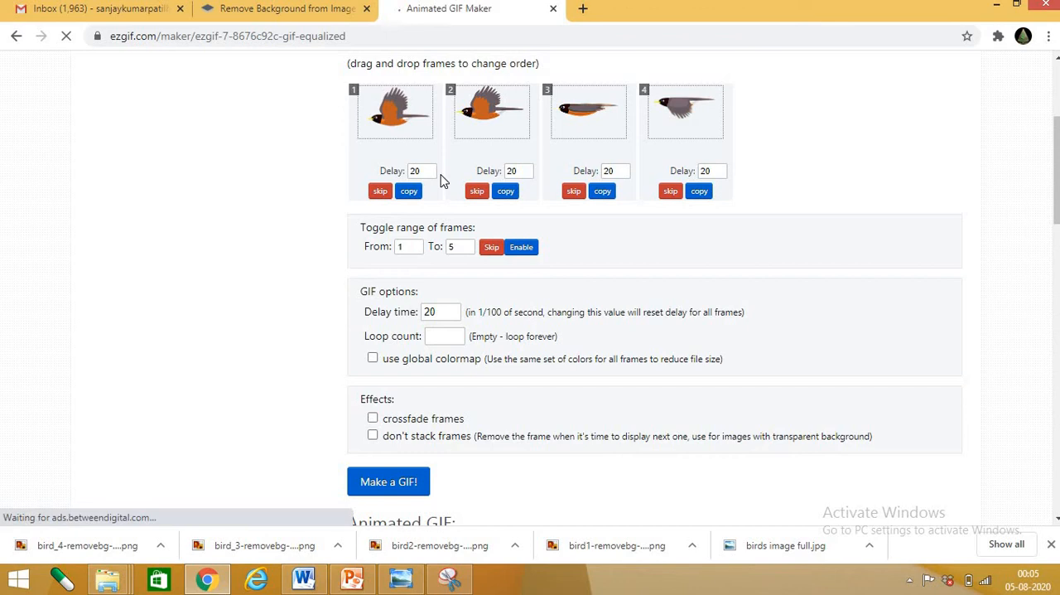
pyautogui.scroll(-6, 441, 181)
pyautogui.scroll(2, 497, 270)
pyautogui.scroll(4, 497, 272)
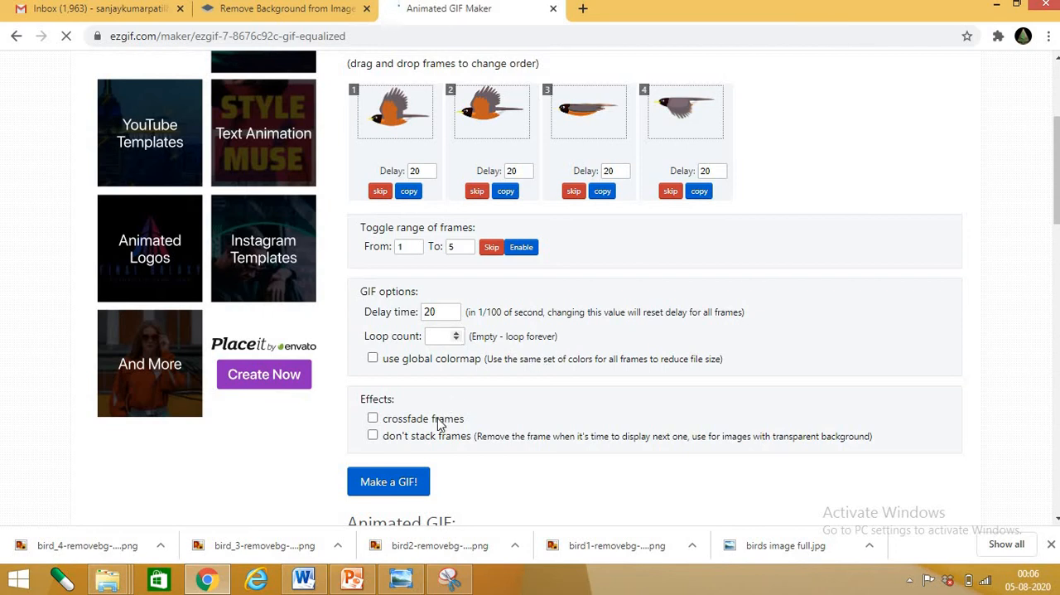
# Enable the don't stack frames effect and try to generate the GIF from the four bird frames
pyautogui.scroll(-1, 466, 461)
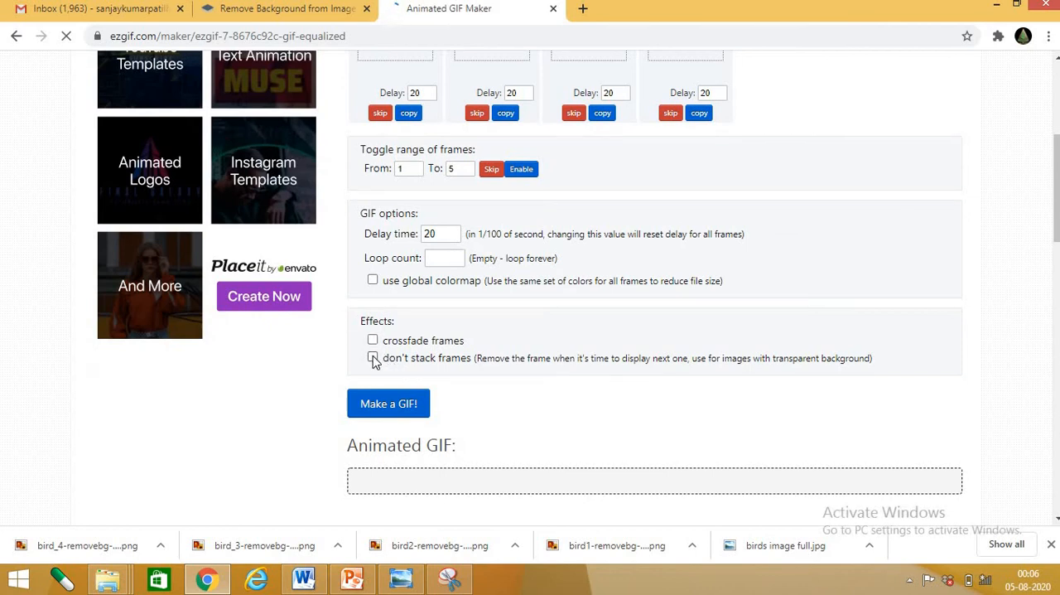
pyautogui.click(373, 357)
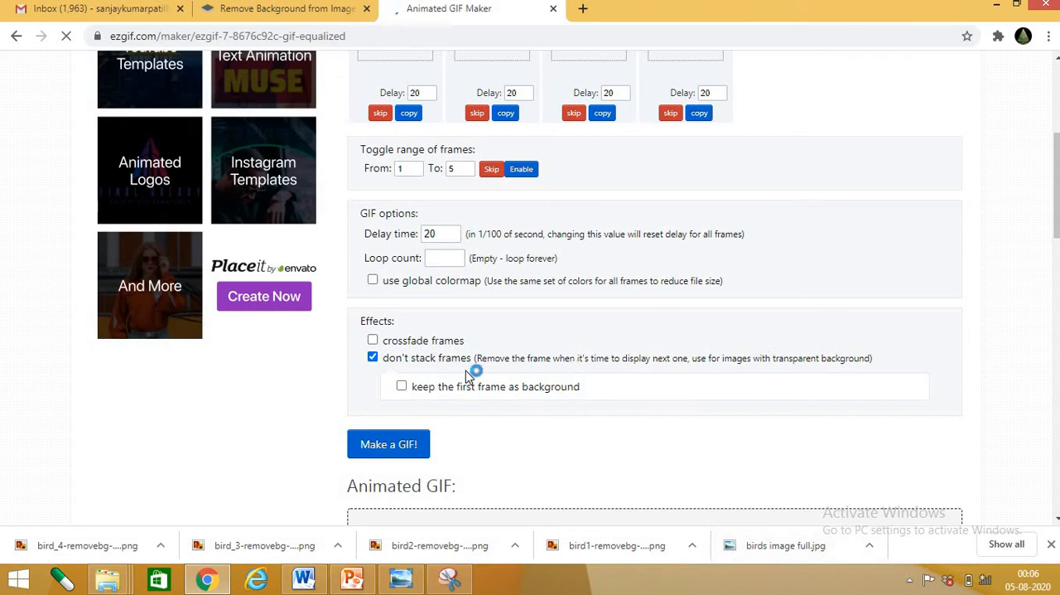
pyautogui.scroll(-1, 455, 389)
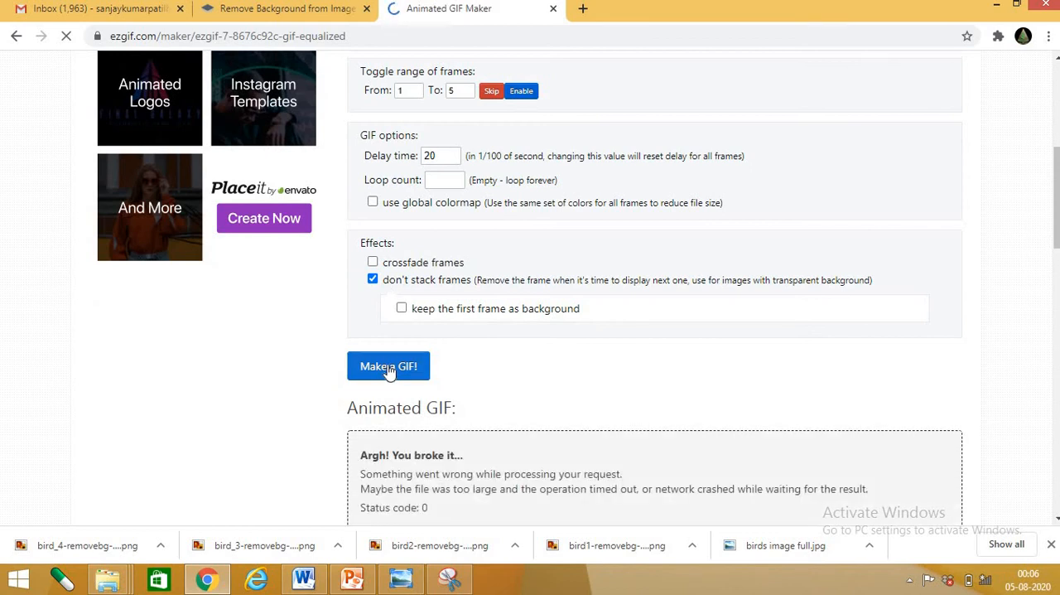
pyautogui.scroll(1, 389, 371)
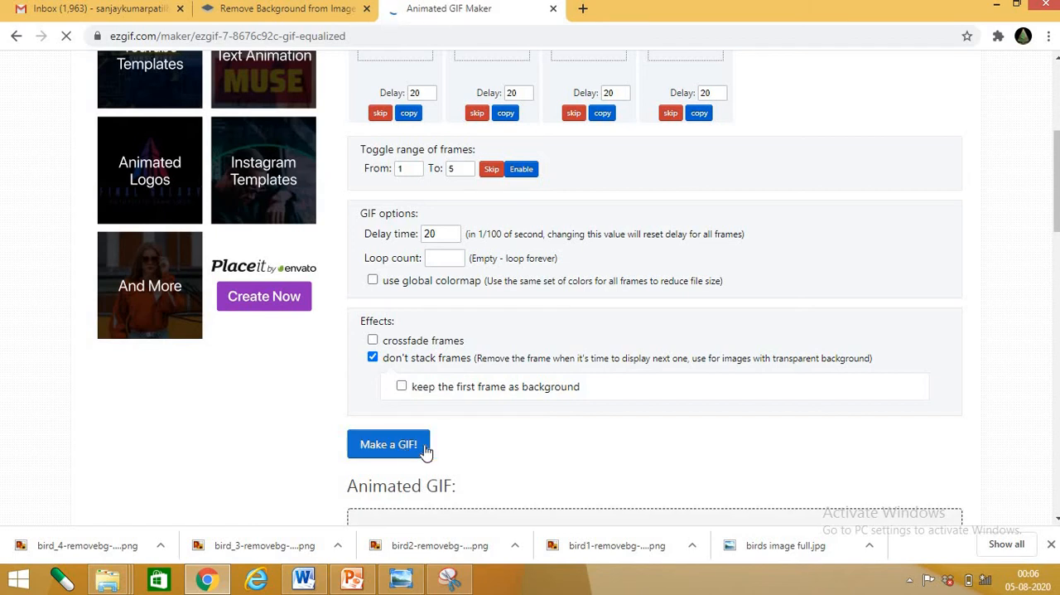
pyautogui.scroll(-1, 425, 448)
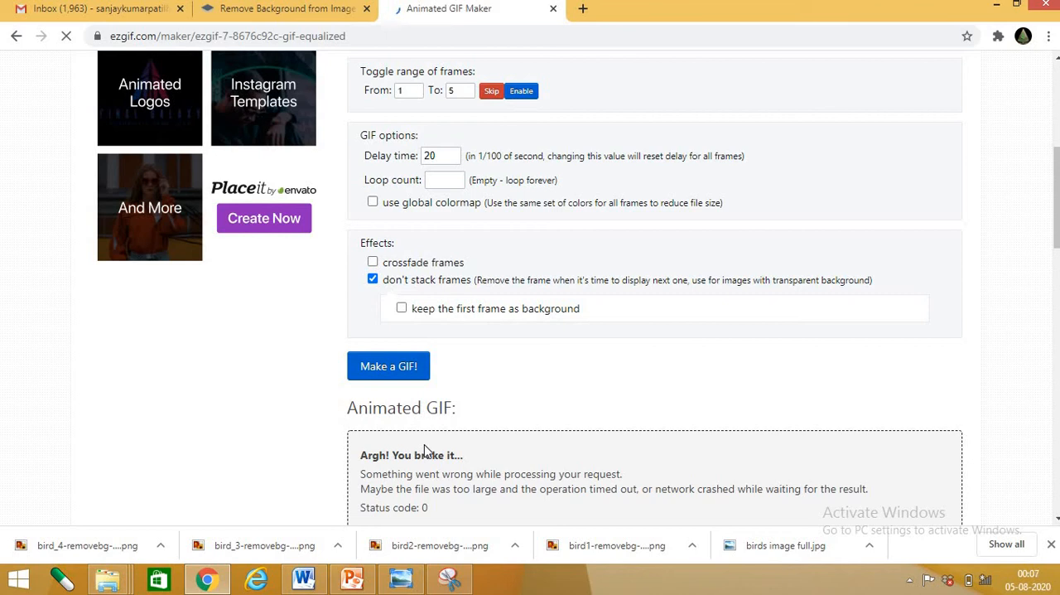
pyautogui.scroll(1, 161, 493)
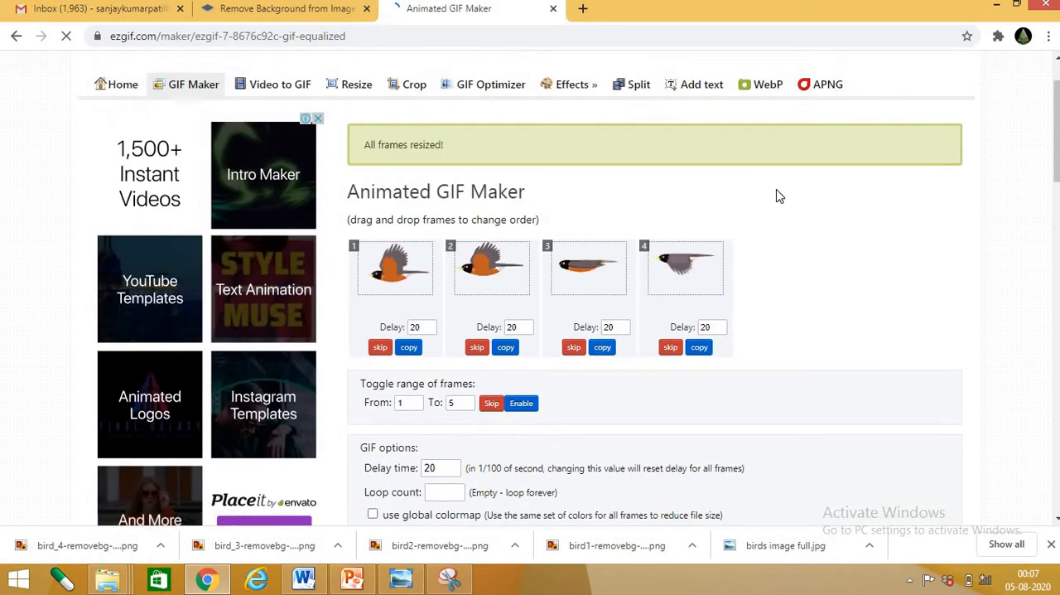
# Switch to the File Explorer window and look in the Downloads folder
pyautogui.click(995, 6)
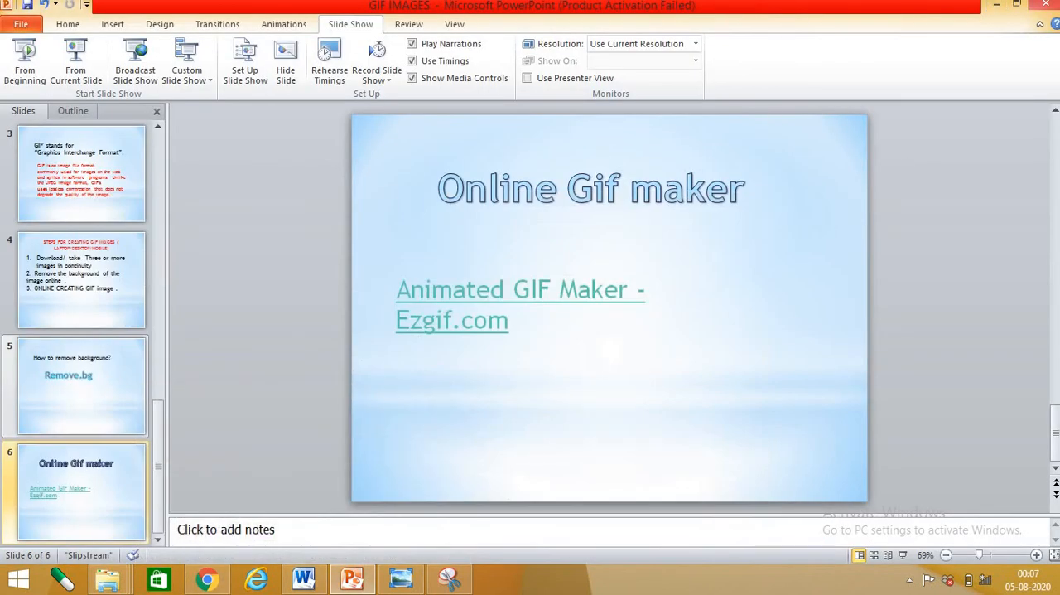
pyautogui.click(996, 5)
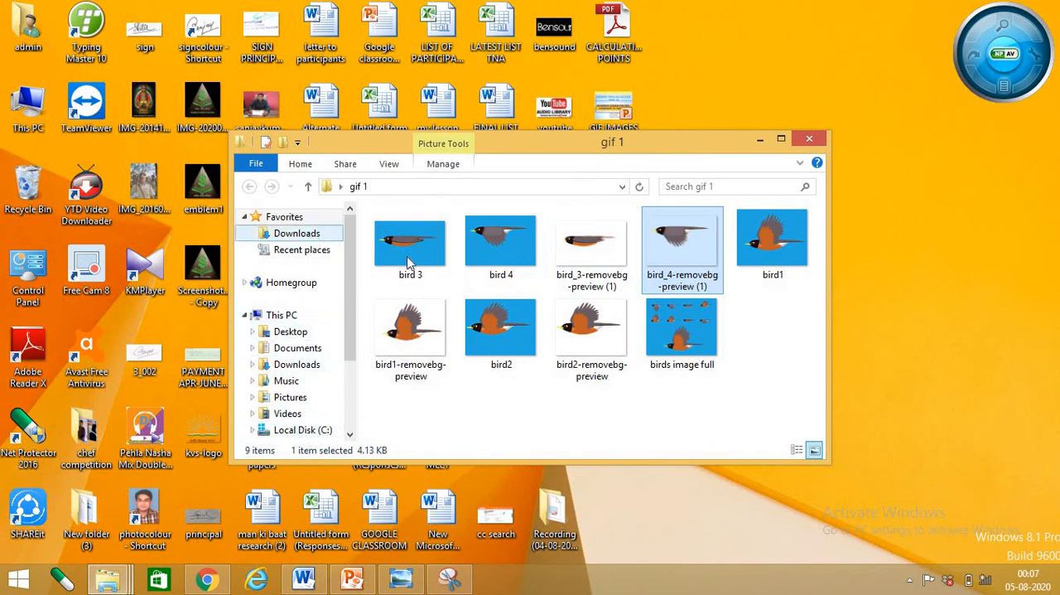
pyautogui.click(286, 235)
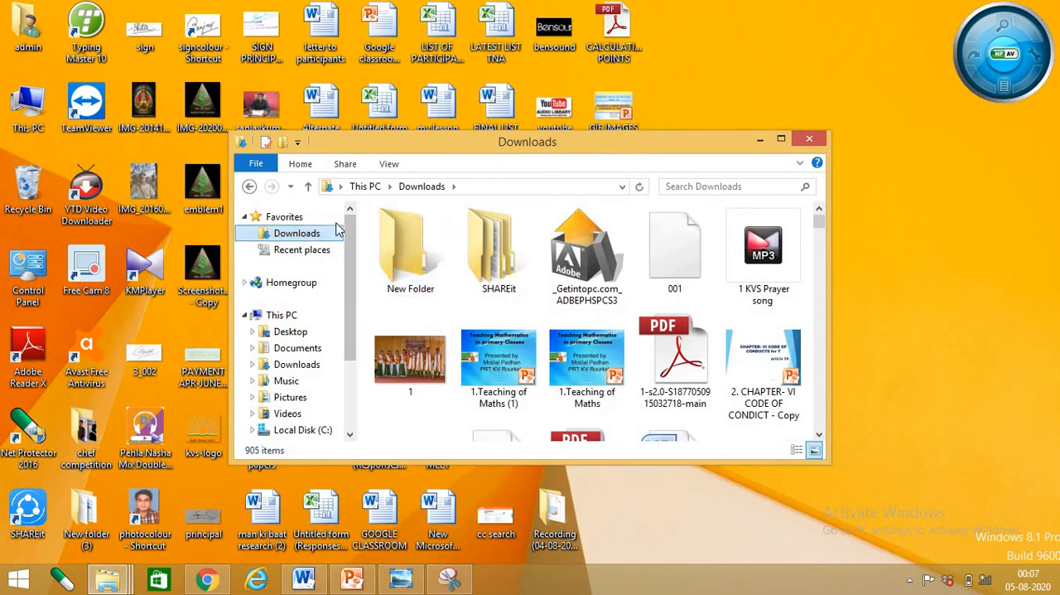
pyautogui.click(756, 141)
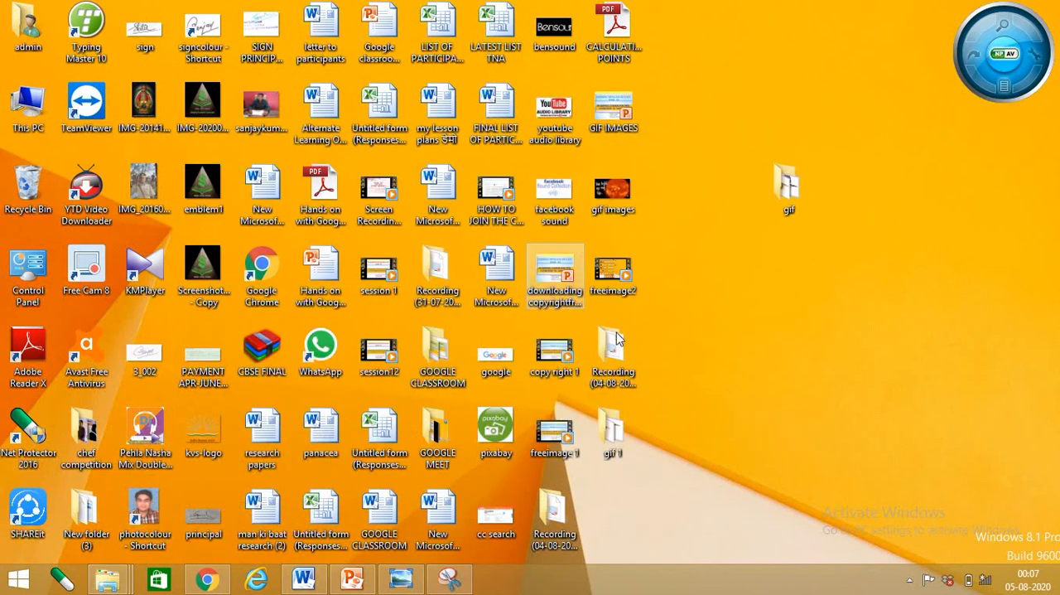
# Move the ready-made ezgif.com-gif-maker (1) file from the gif folder to the desktop
pyautogui.doubleClick(788, 191)
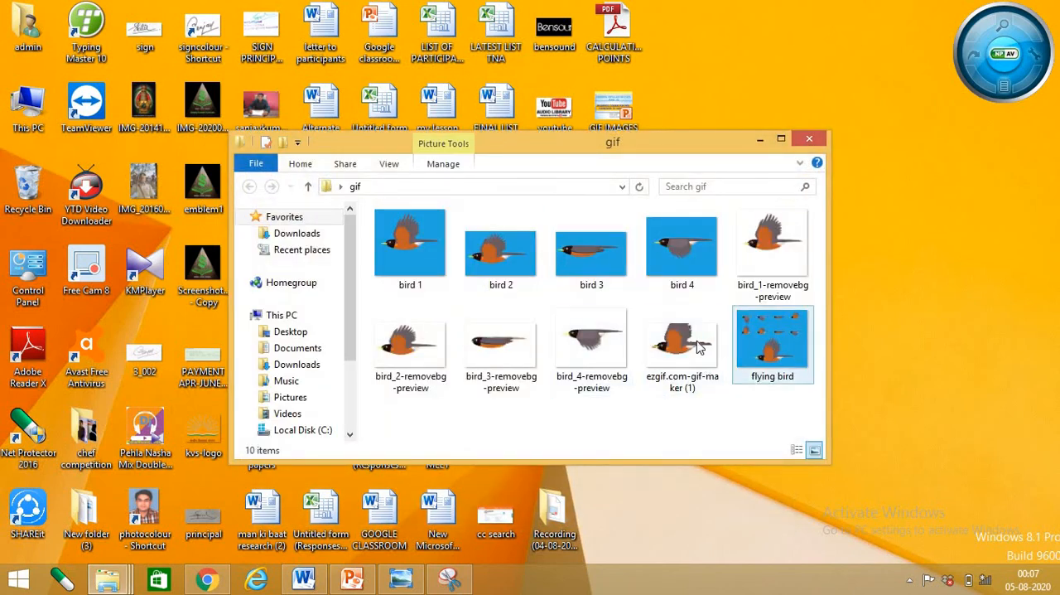
pyautogui.click(687, 341)
pyautogui.moveTo(687, 342); pyautogui.dragTo(910, 192)
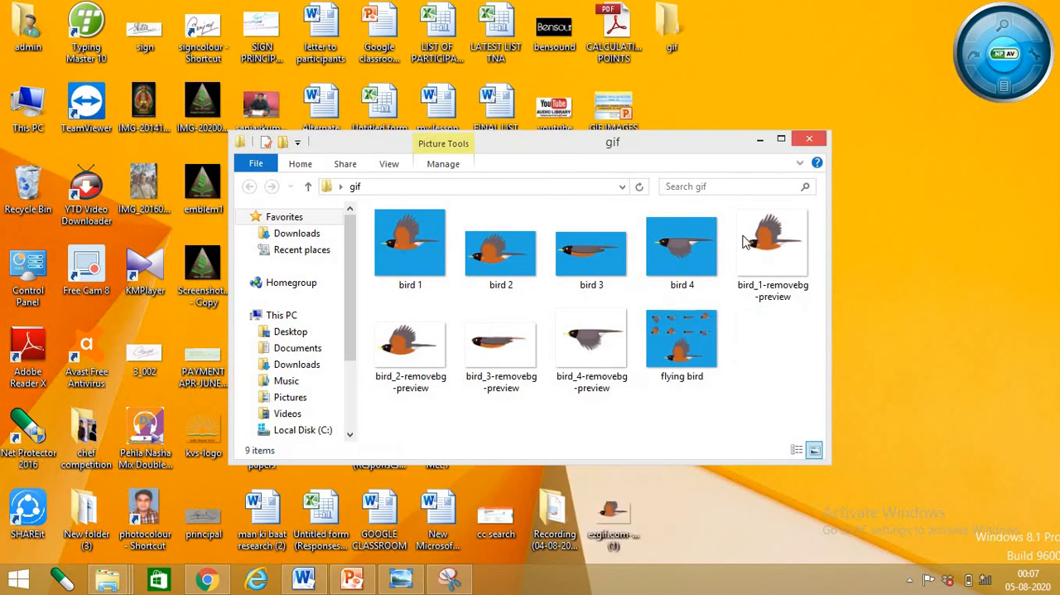
# Open the ezgif.com-gif-maker (1) file from the desktop in Internet Explorer to view the flying bird animation
pyautogui.click(759, 139)
pyautogui.doubleClick(896, 121)
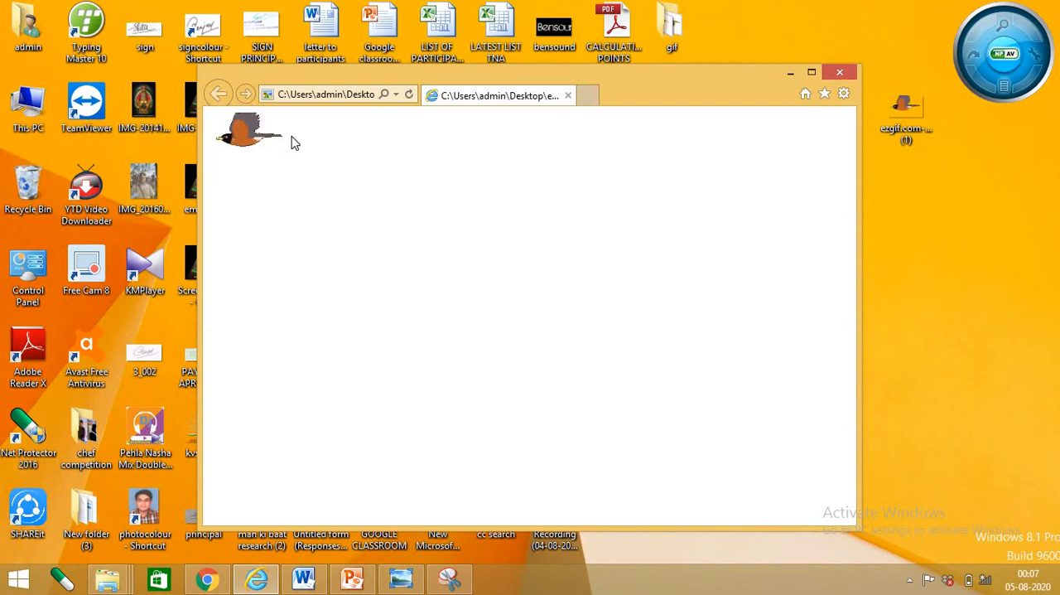
pyautogui.click(791, 73)
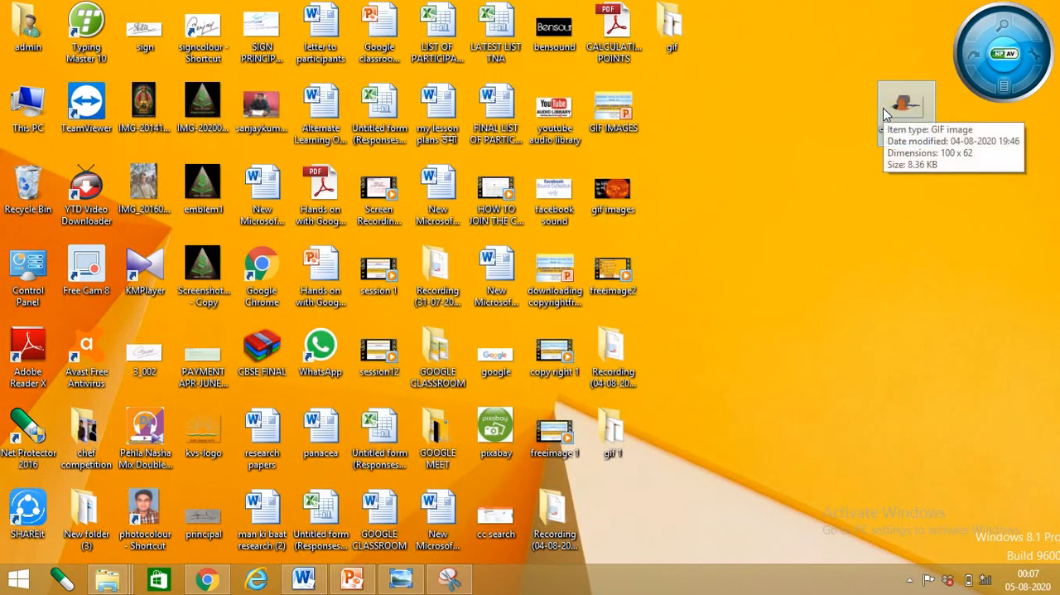
# Paste a copy of the ezgif.com-gif-maker (1) file into the gif 1 folder
pyautogui.doubleClick(629, 427)
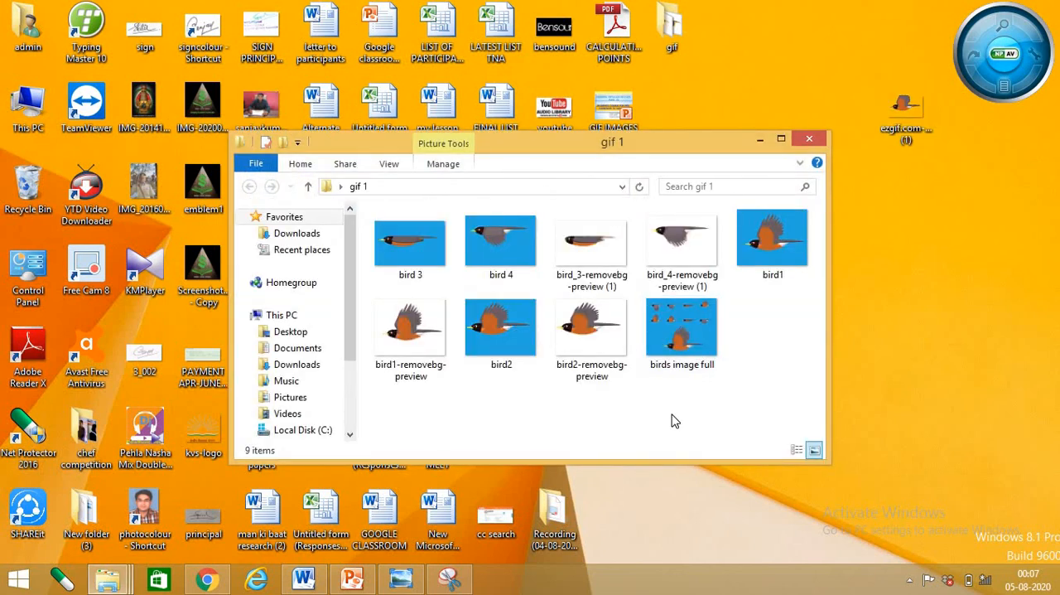
pyautogui.hotkey('ctrl', 'v')
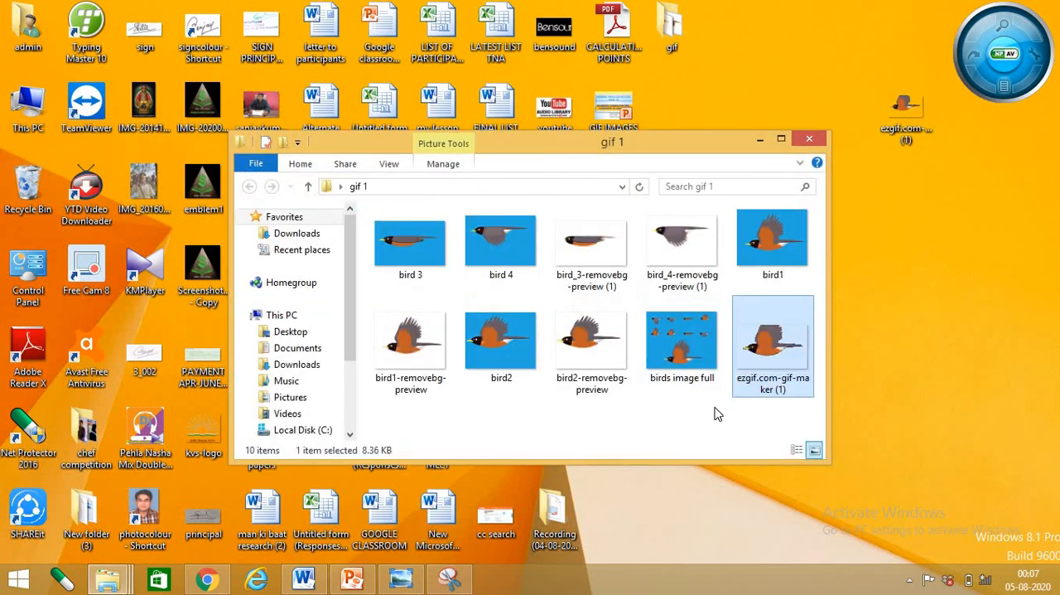
pyautogui.click(709, 416)
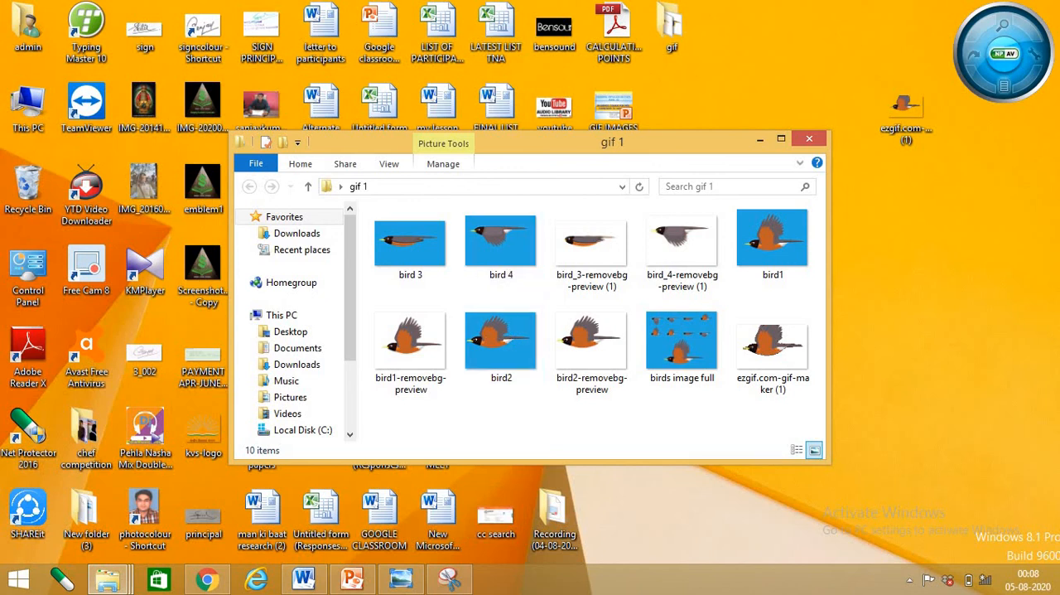
pyautogui.moveTo(1058, 592)
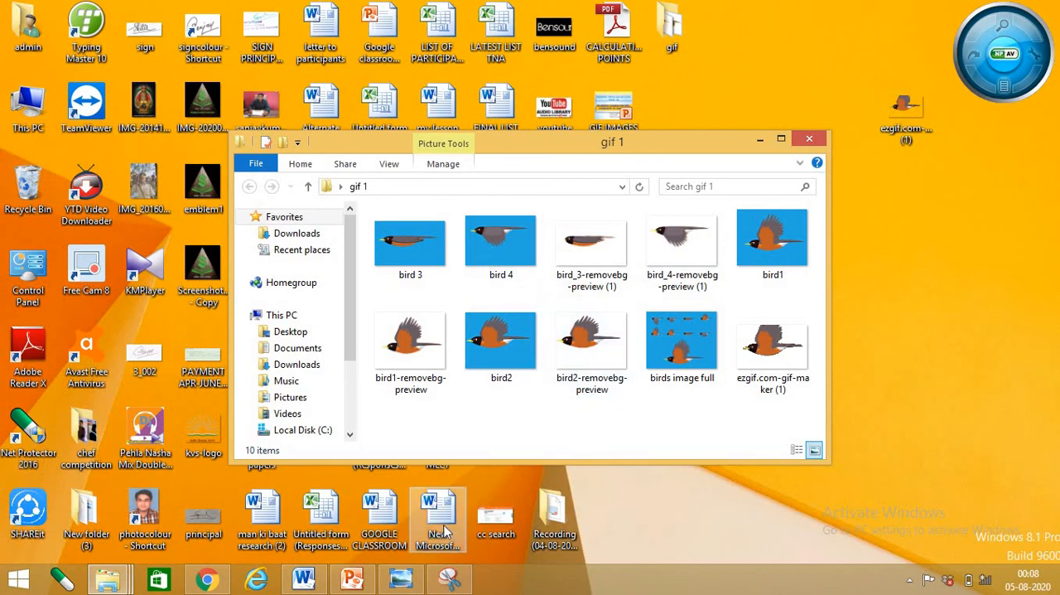
# Switch via the GIF IMAGES presentation to Chrome and revisit the Ezgif.com GIF maker page and the remove.bg results page
pyautogui.moveTo(313, 584)
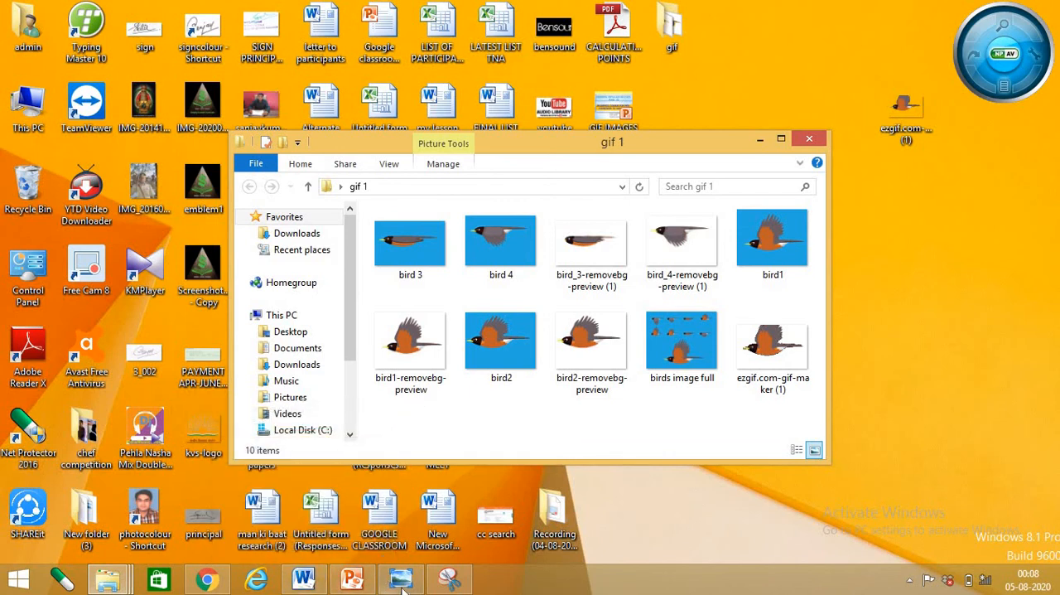
pyautogui.click(351, 583)
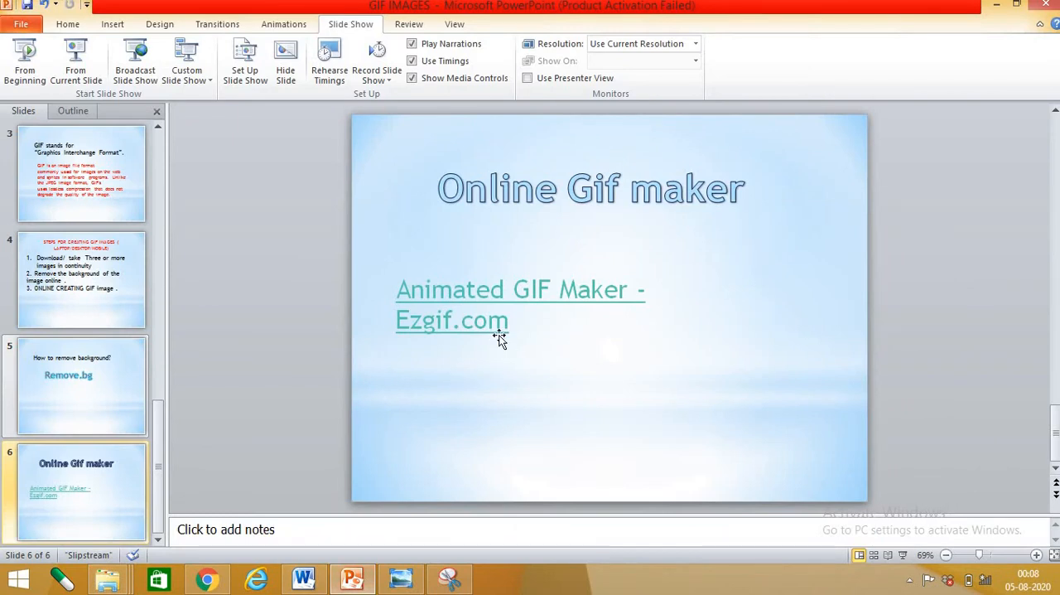
pyautogui.click(208, 579)
pyautogui.scroll(1, 249, 185)
pyautogui.click(192, 163)
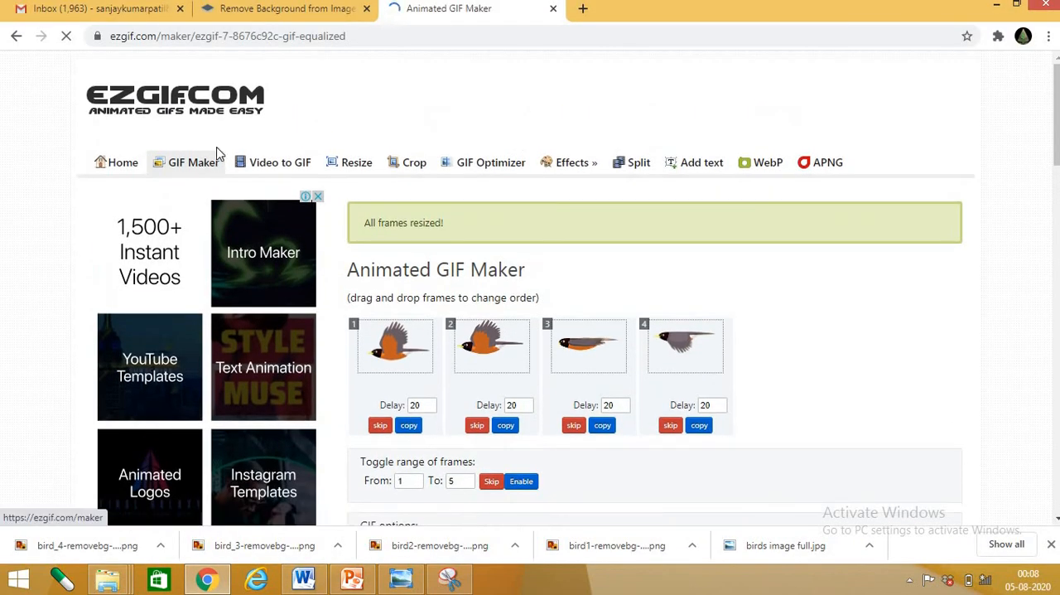
pyautogui.click(285, 11)
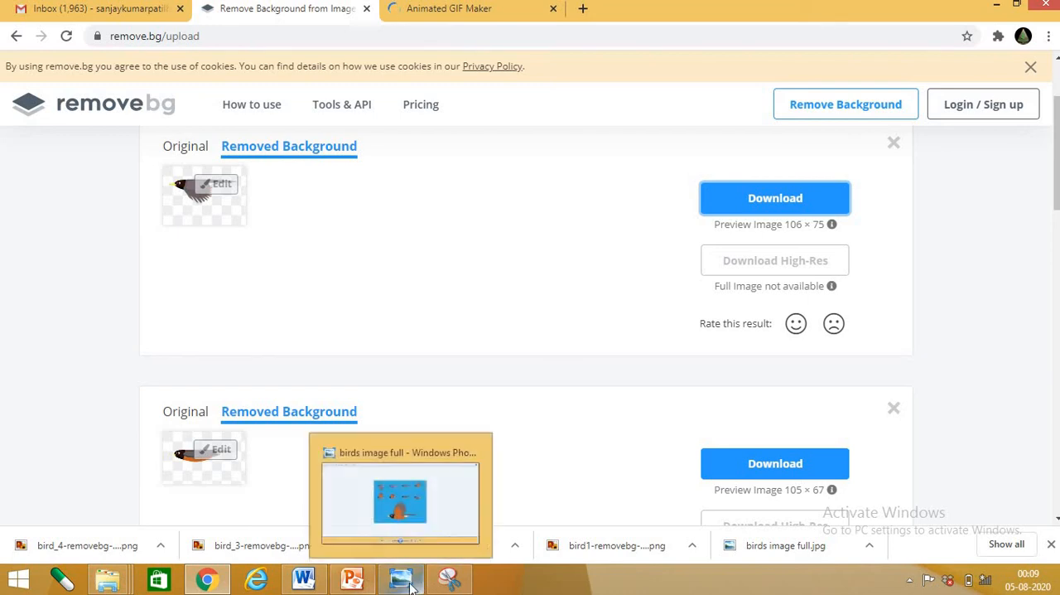
# Return to the GIF IMAGES presentation and review the slides on the GIF creation steps and background removal
pyautogui.click(352, 578)
pyautogui.scroll(5, 492, 272)
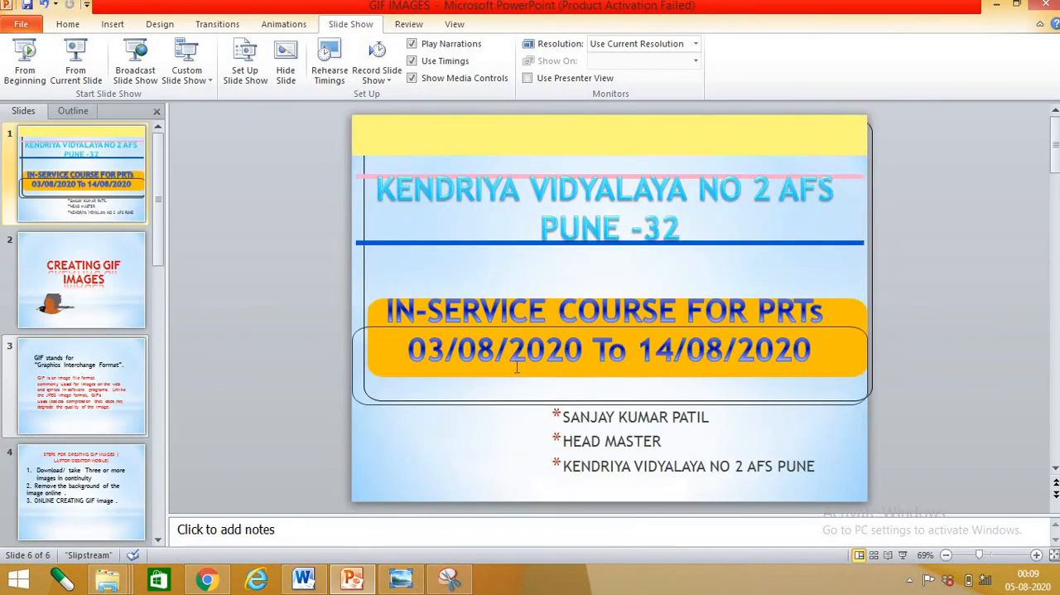
pyautogui.scroll(-1, 516, 369)
pyautogui.scroll(-3, 515, 369)
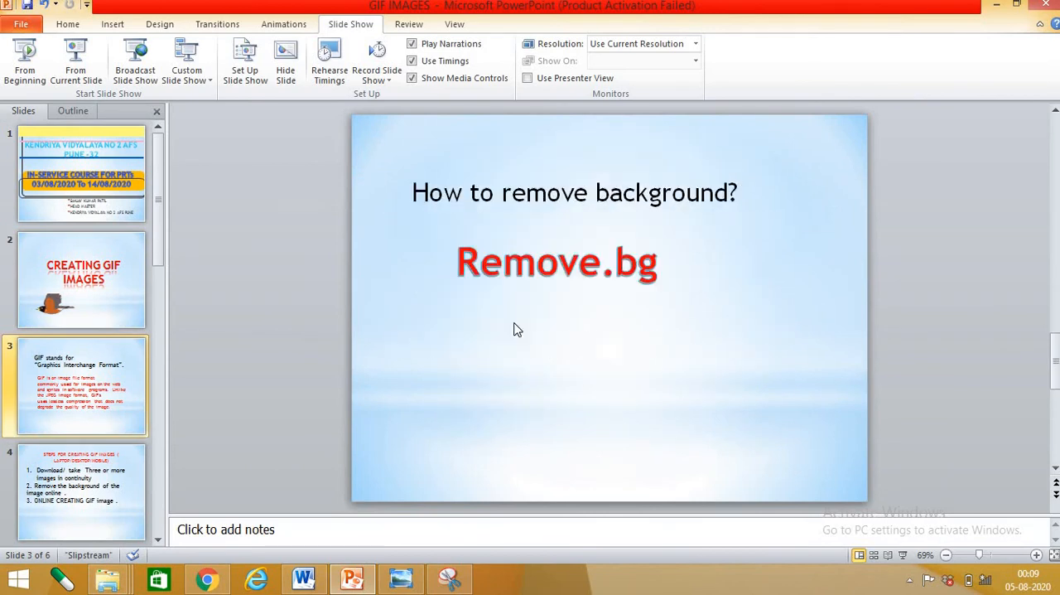
pyautogui.scroll(1, 515, 323)
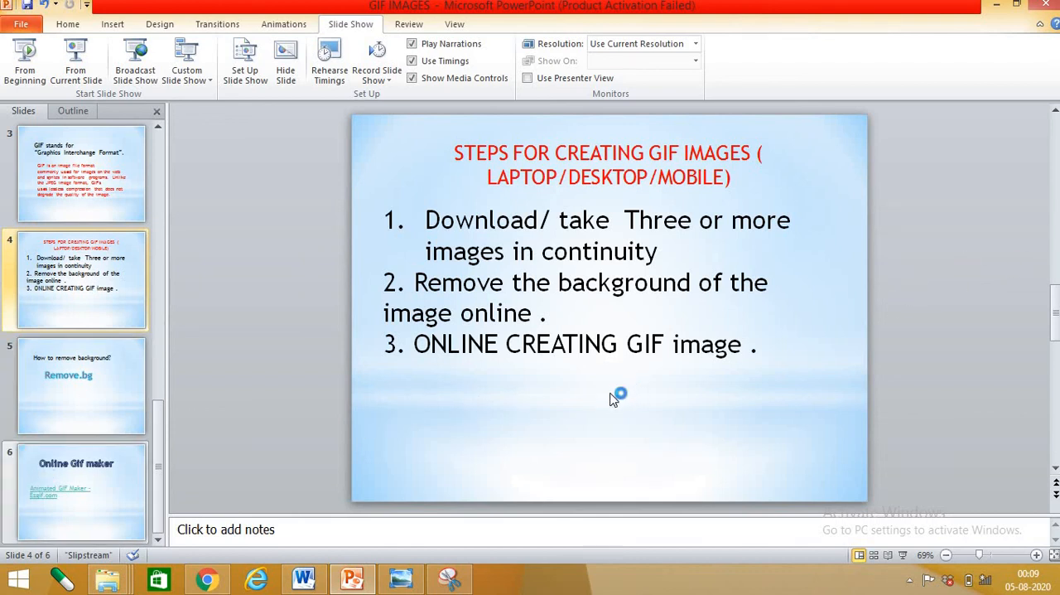
pyautogui.scroll(-1, 492, 342)
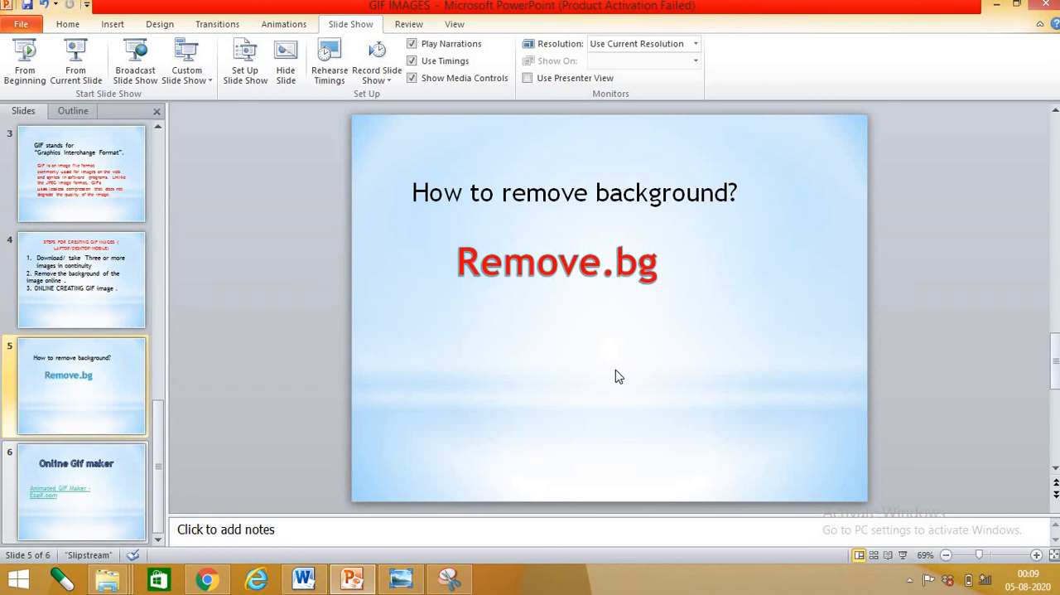
# Minimize the presentation and Chrome windows and maximize the gif 1 folder window
pyautogui.click(996, 6)
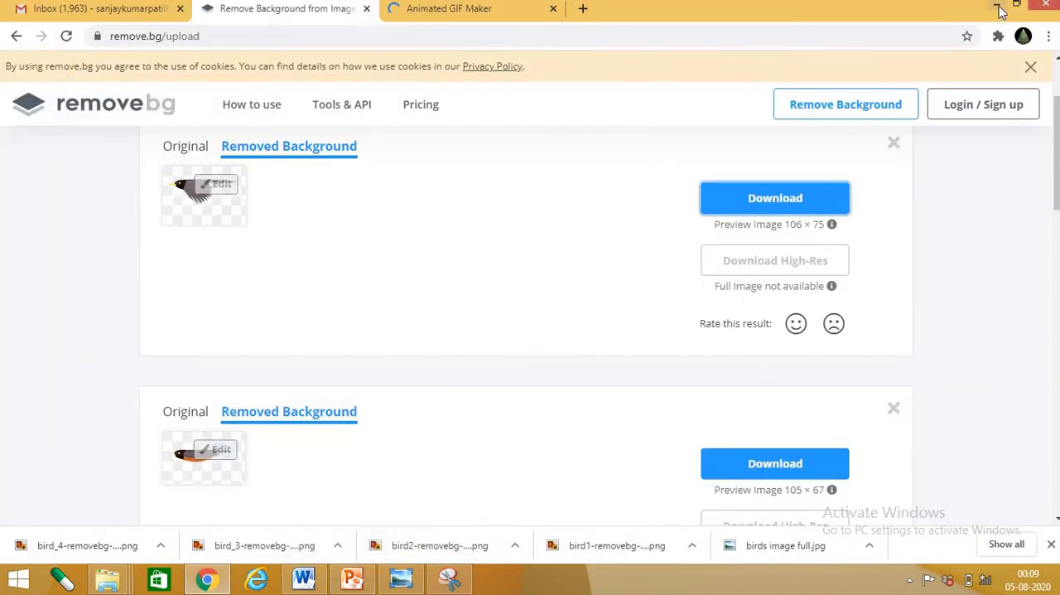
pyautogui.click(996, 5)
pyautogui.click(781, 139)
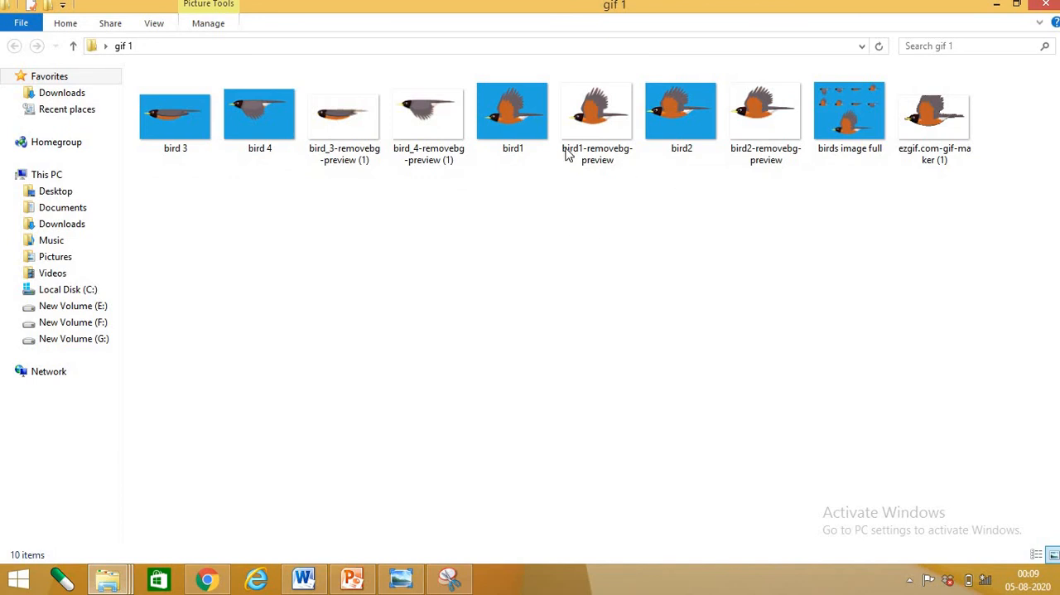
# Open the birds image full picture from the gif 1 folder to view it, and close the viewer
pyautogui.click(528, 120)
pyautogui.click(678, 141)
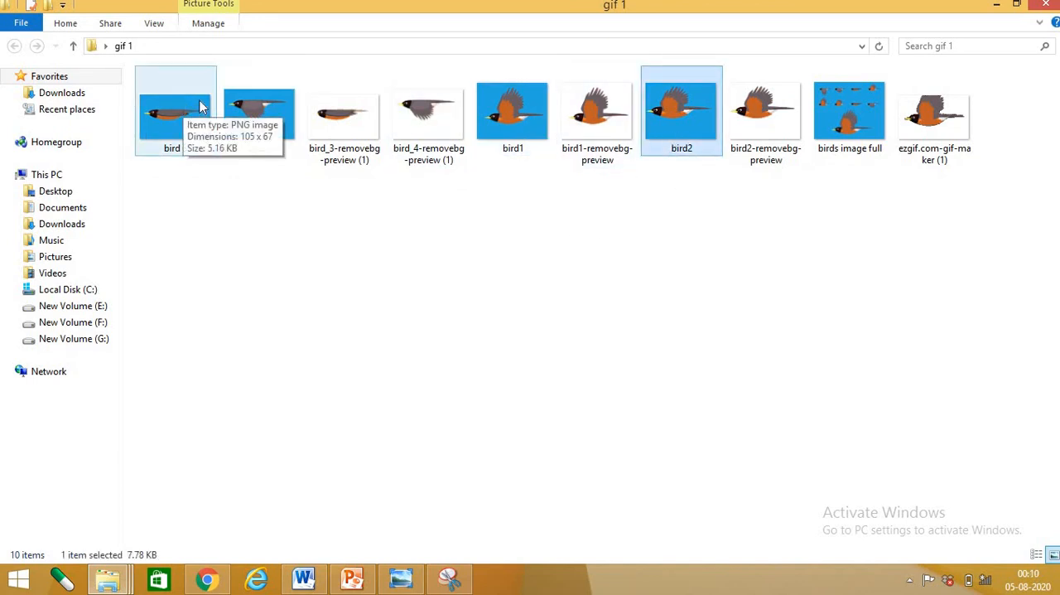
pyautogui.doubleClick(849, 102)
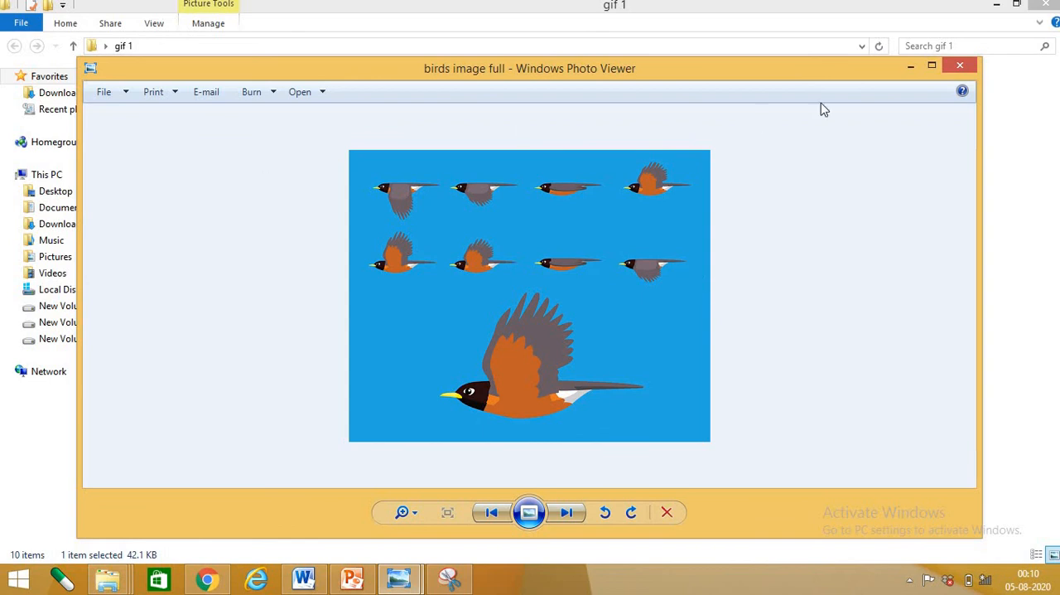
pyautogui.click(961, 70)
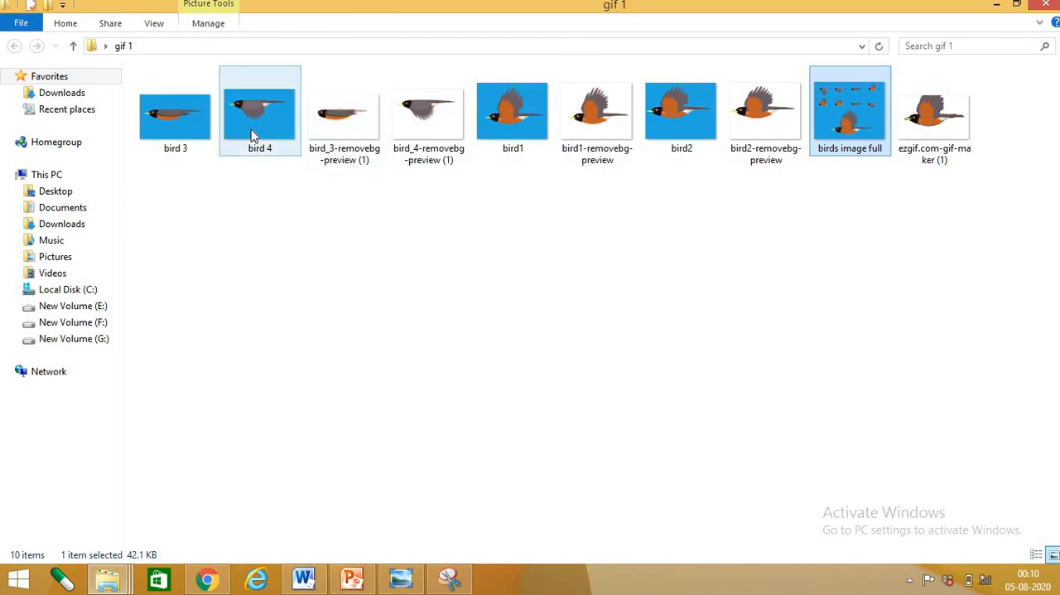
# Open the ezgif.com-gif-maker (1) file from the gif 1 folder in Internet Explorer and view the animation in a maximized window
pyautogui.click(187, 122)
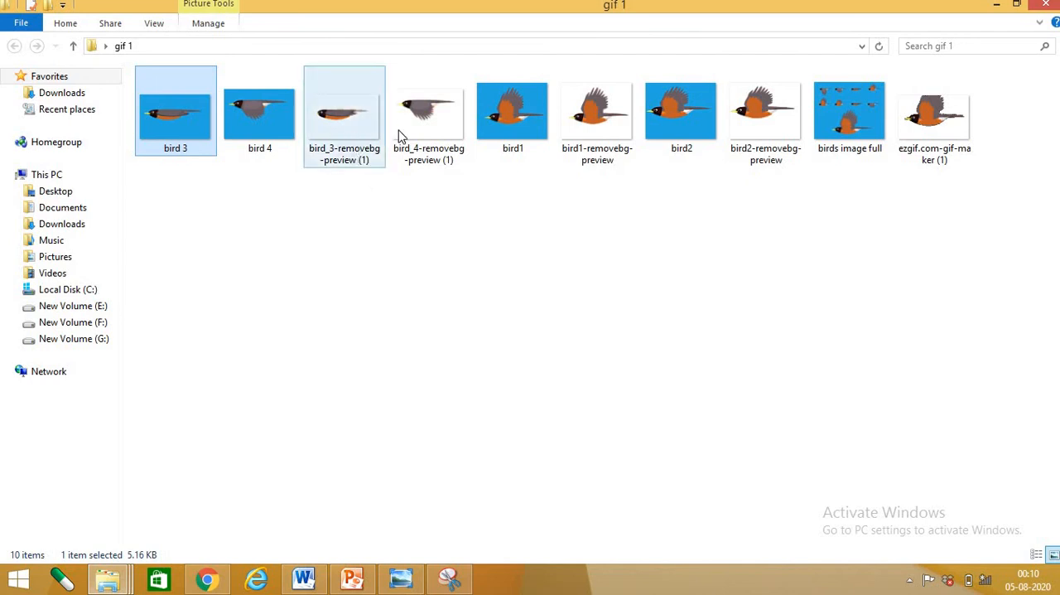
pyautogui.click(925, 131)
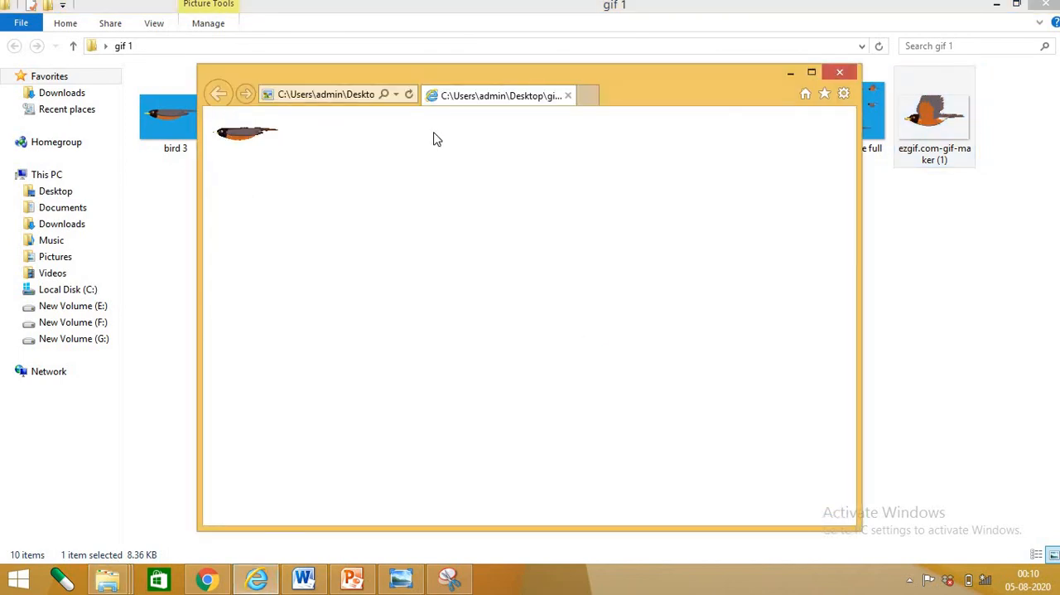
pyautogui.click(812, 72)
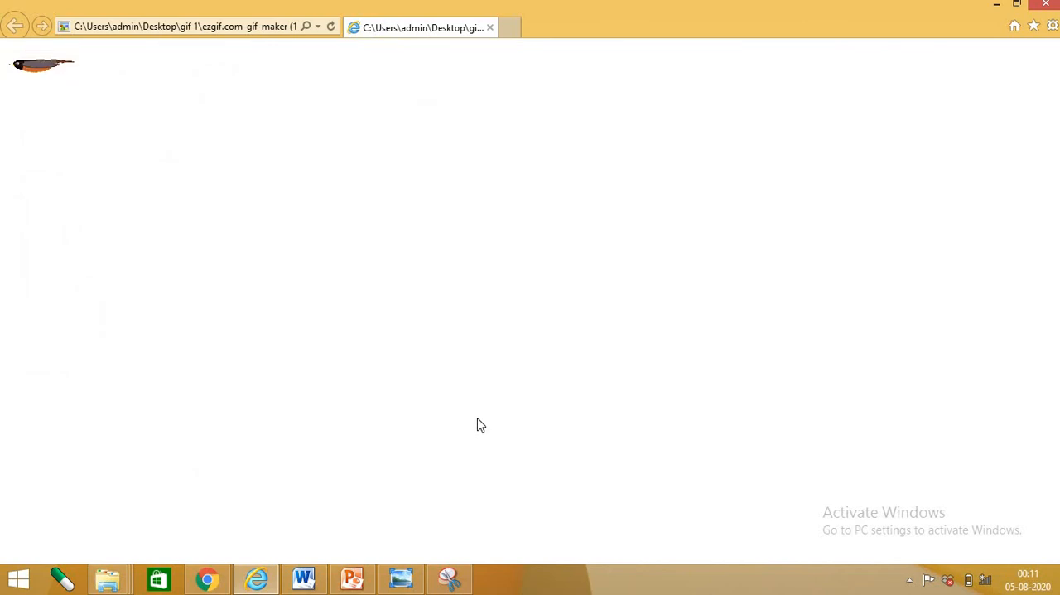